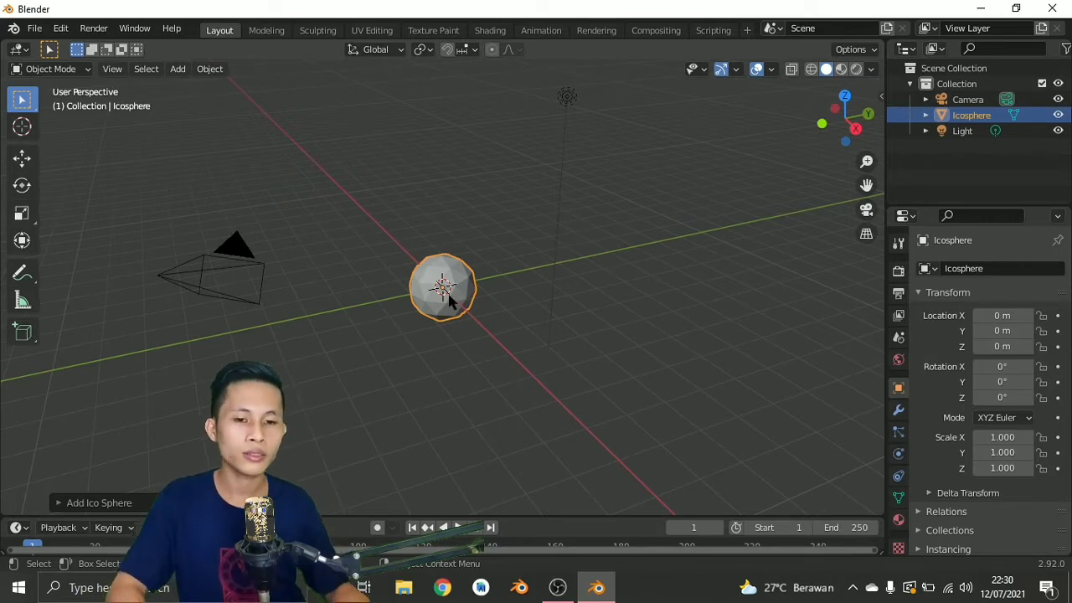
pyautogui.hotkey('shift', 'a')
pyautogui.moveTo(436, 266)
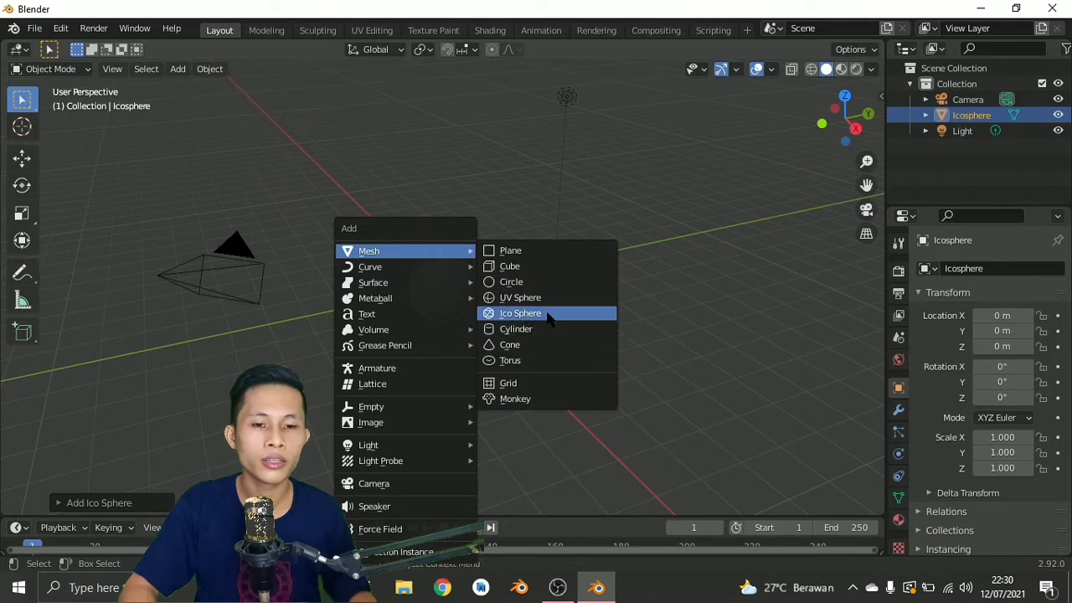
pyautogui.click(598, 263)
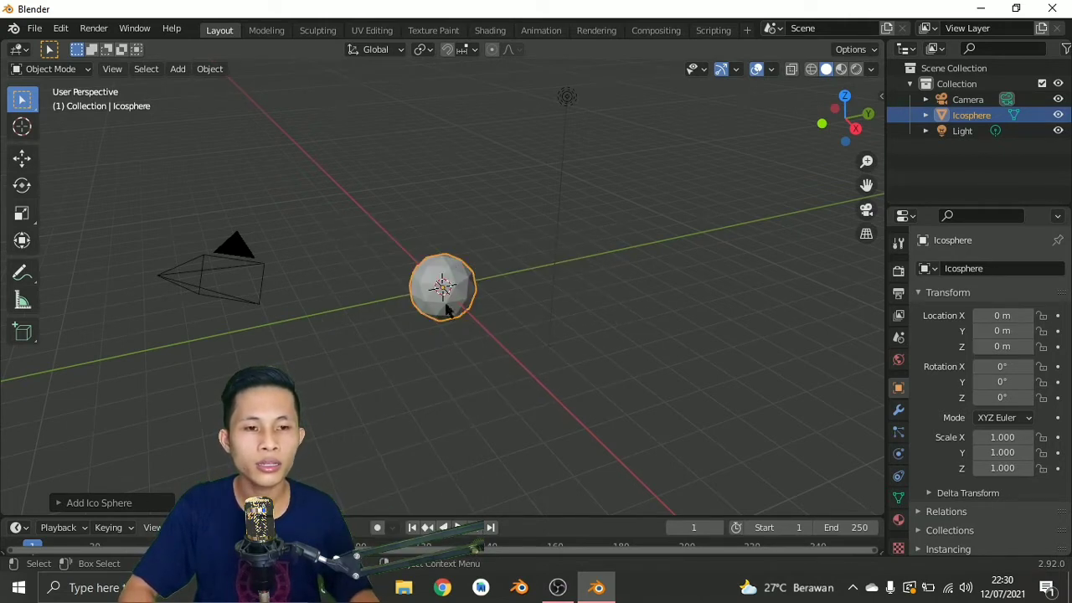
# - Set the newly added ico sphere's subdivisions to 1
pyautogui.click(57, 503)
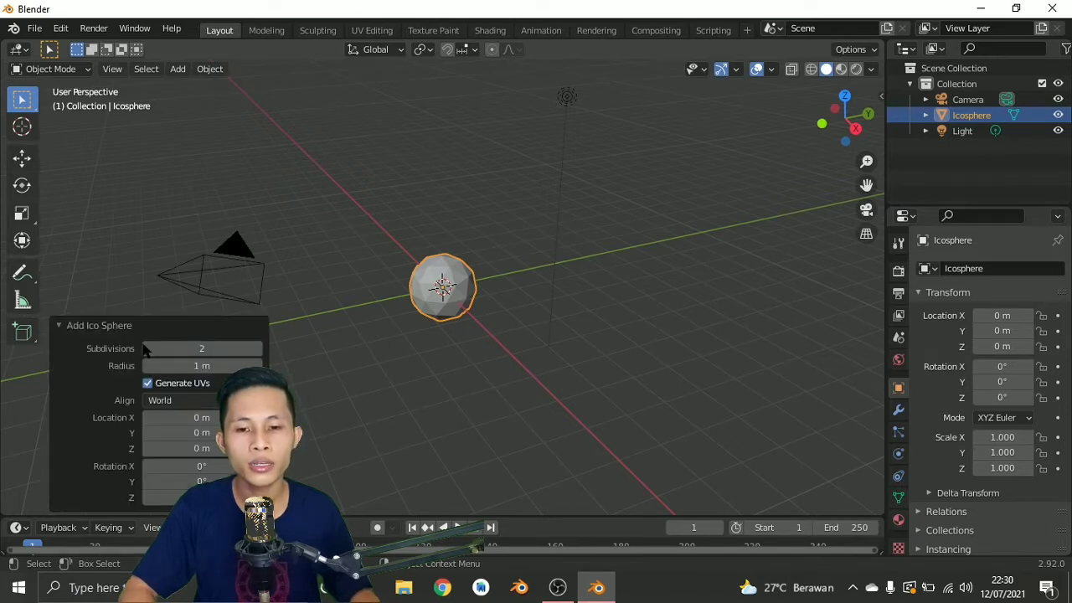
pyautogui.click(149, 350)
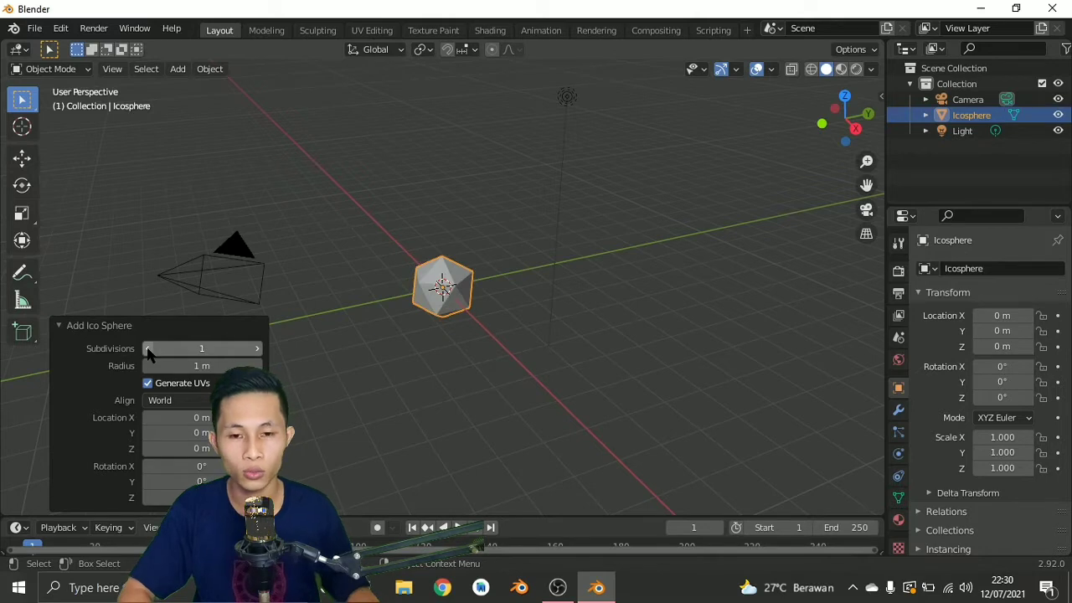
pyautogui.click(463, 360)
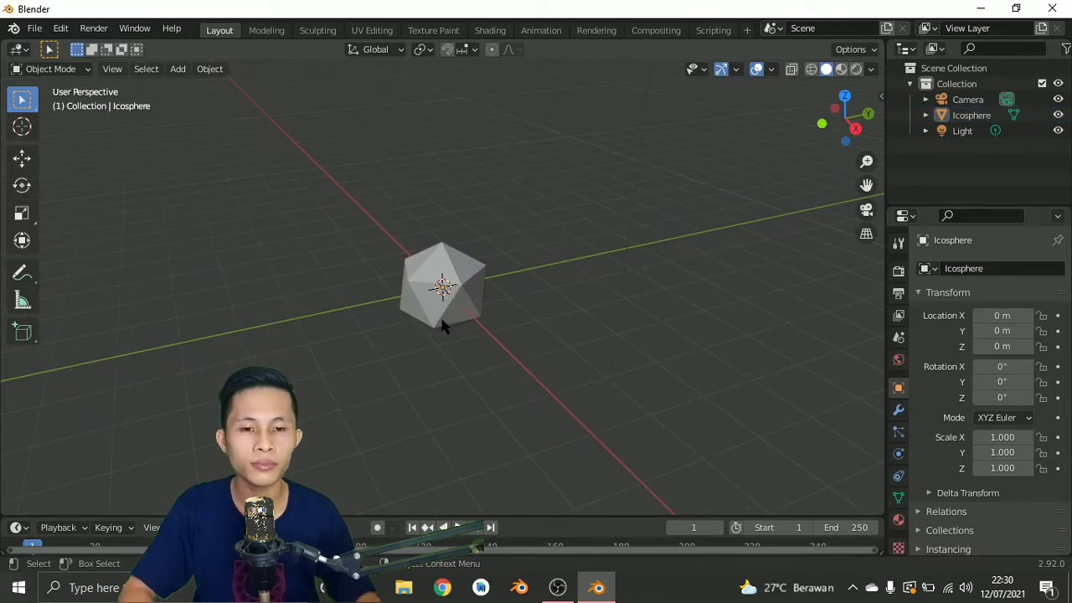
pyautogui.scroll(3, 442, 322)
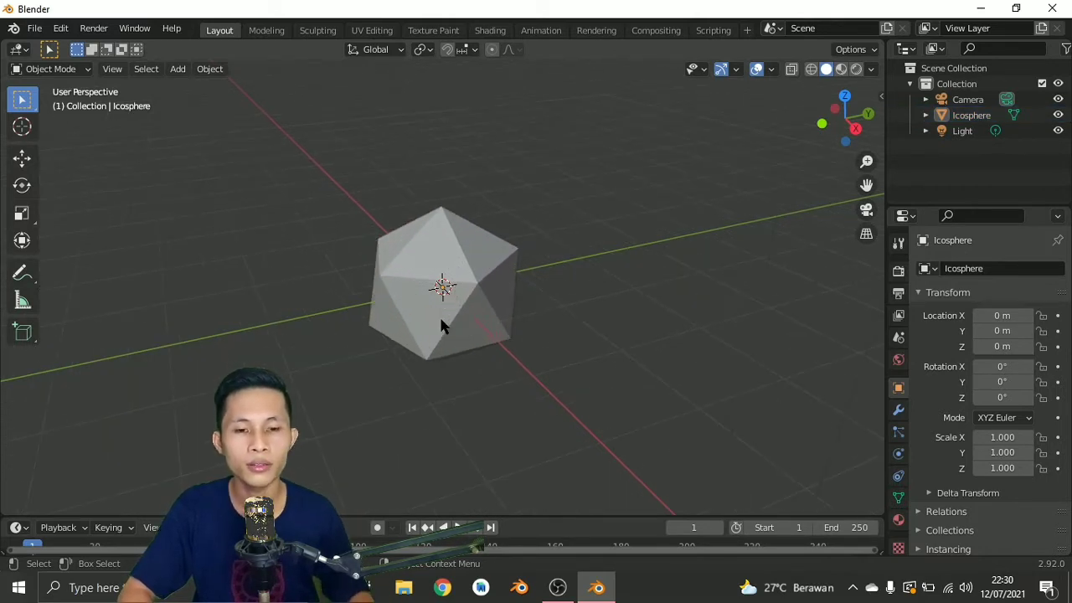
# - Switch the viewport to Material Preview and give the icosphere a new material named Putih
pyautogui.click(452, 265)
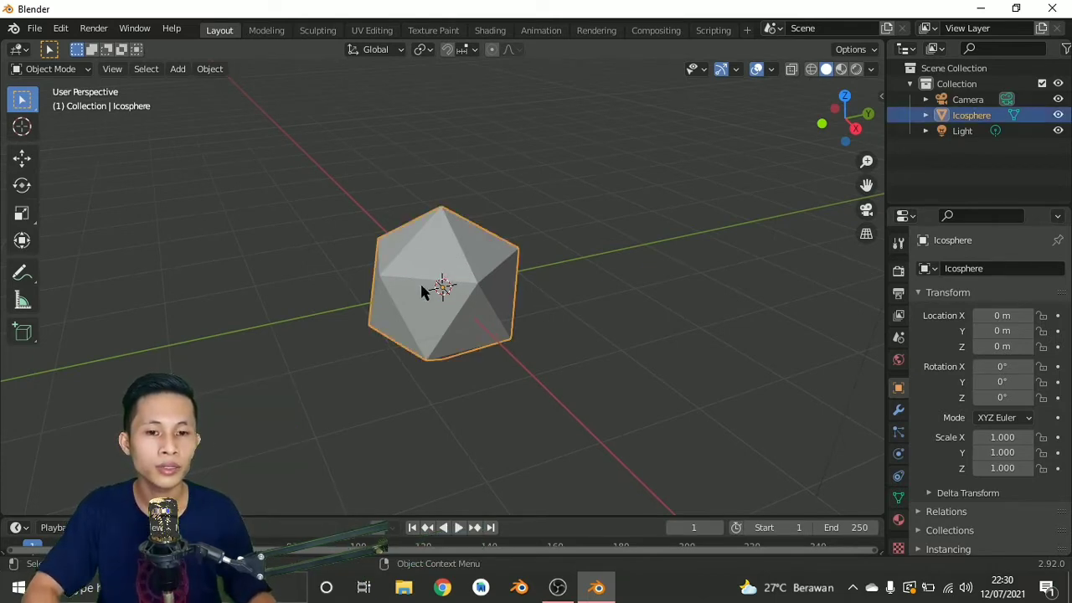
pyautogui.click(841, 72)
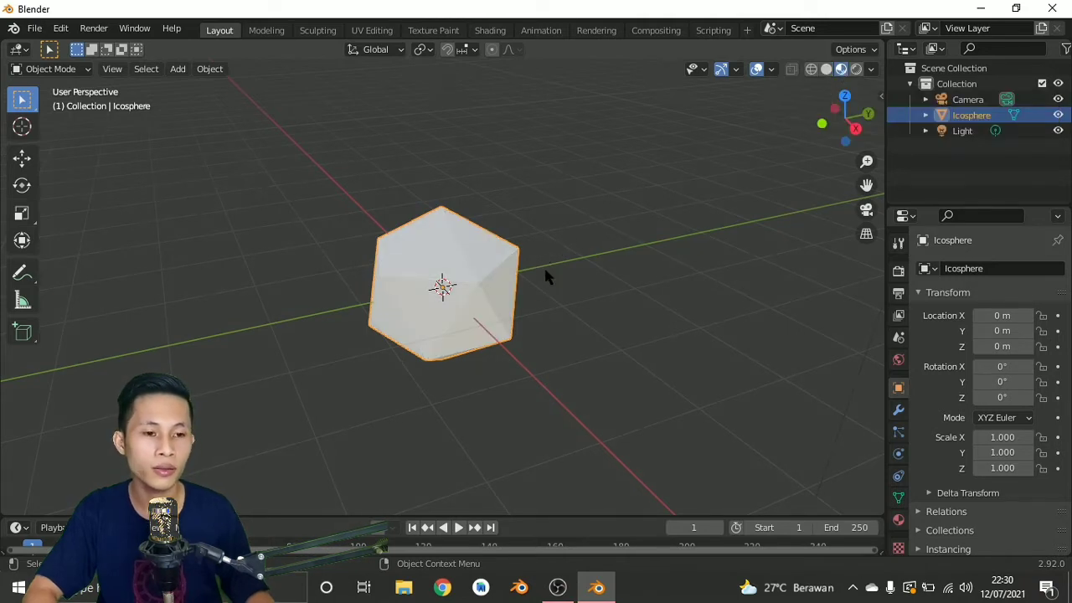
pyautogui.click(899, 521)
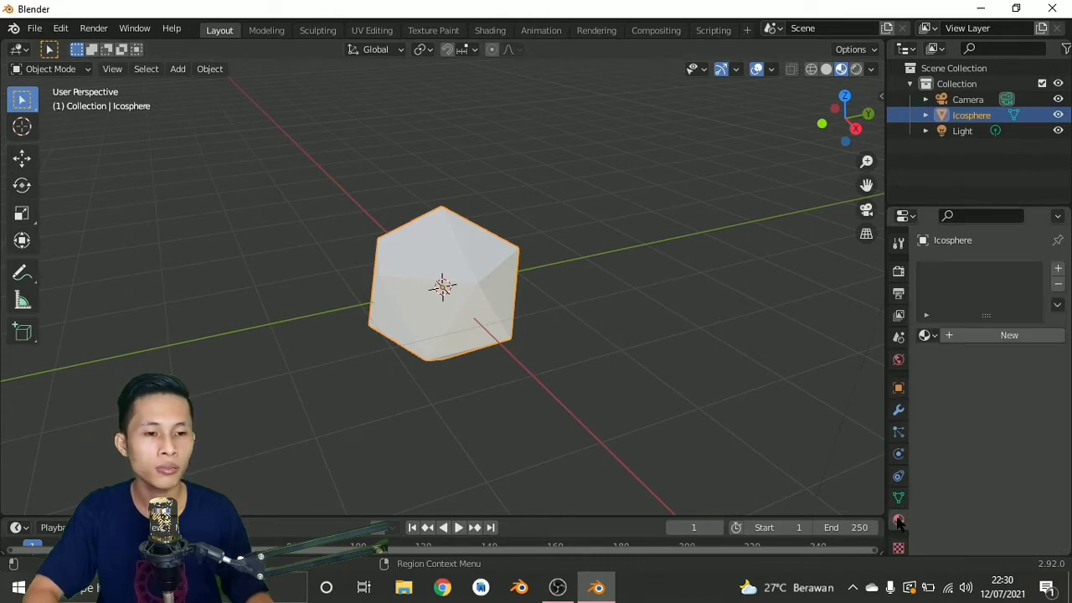
pyautogui.click(1057, 268)
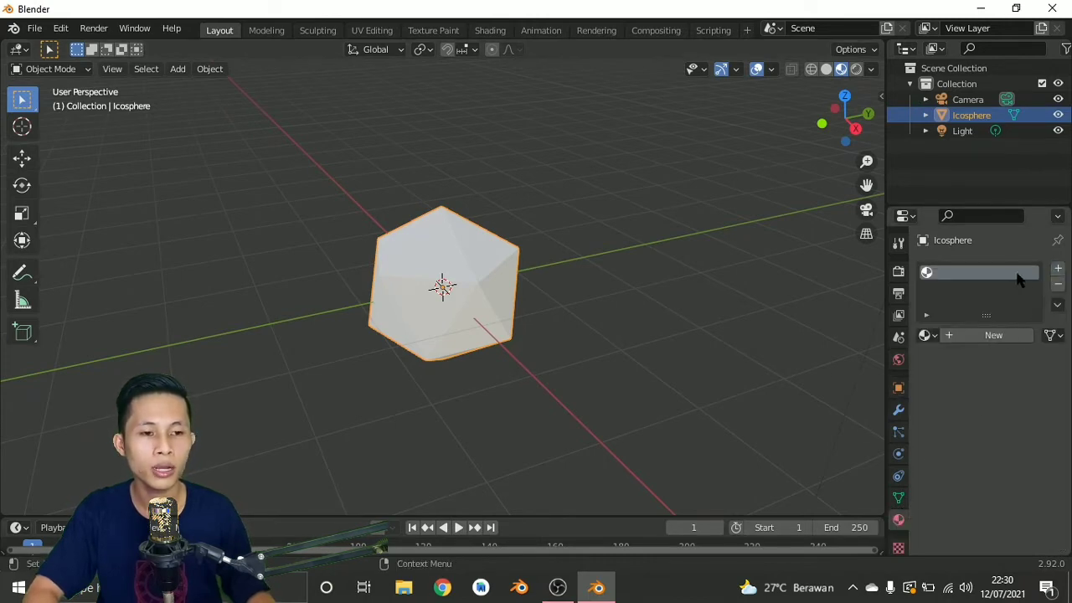
pyautogui.click(984, 339)
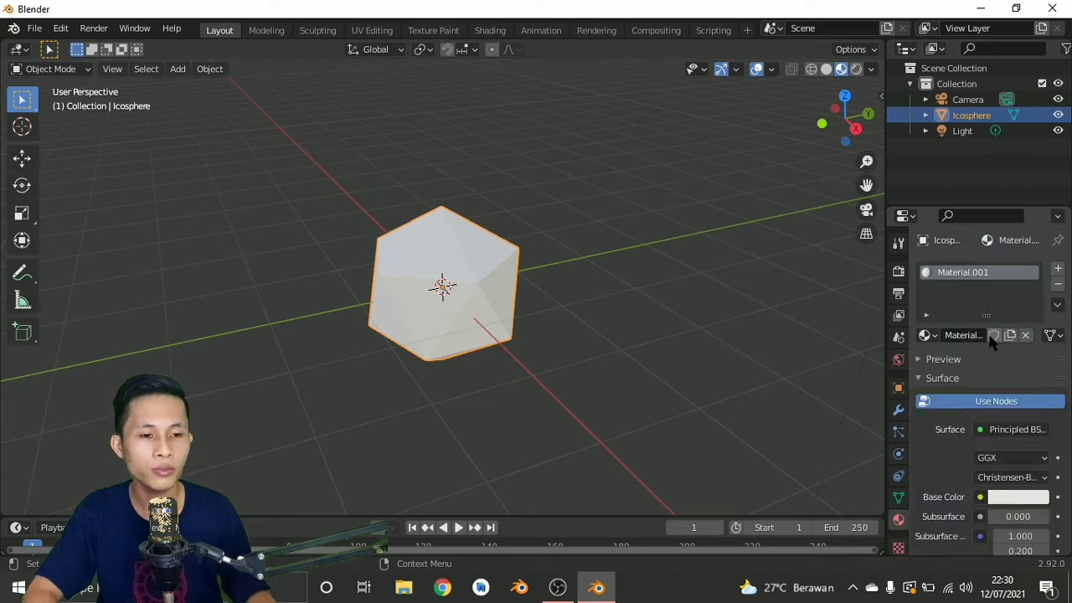
pyautogui.doubleClick(965, 335)
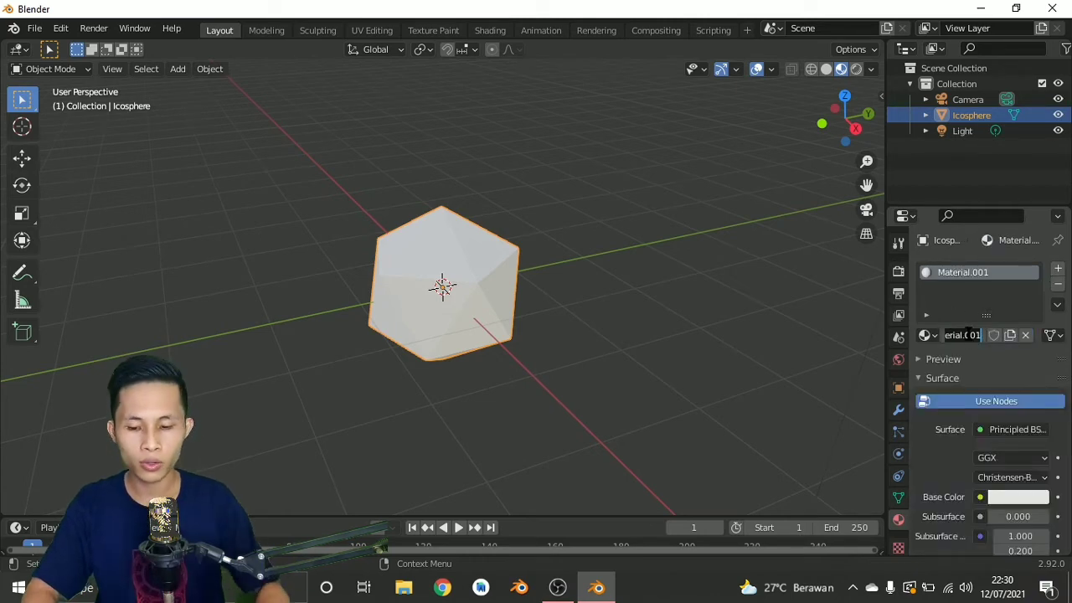
pyautogui.write('P')
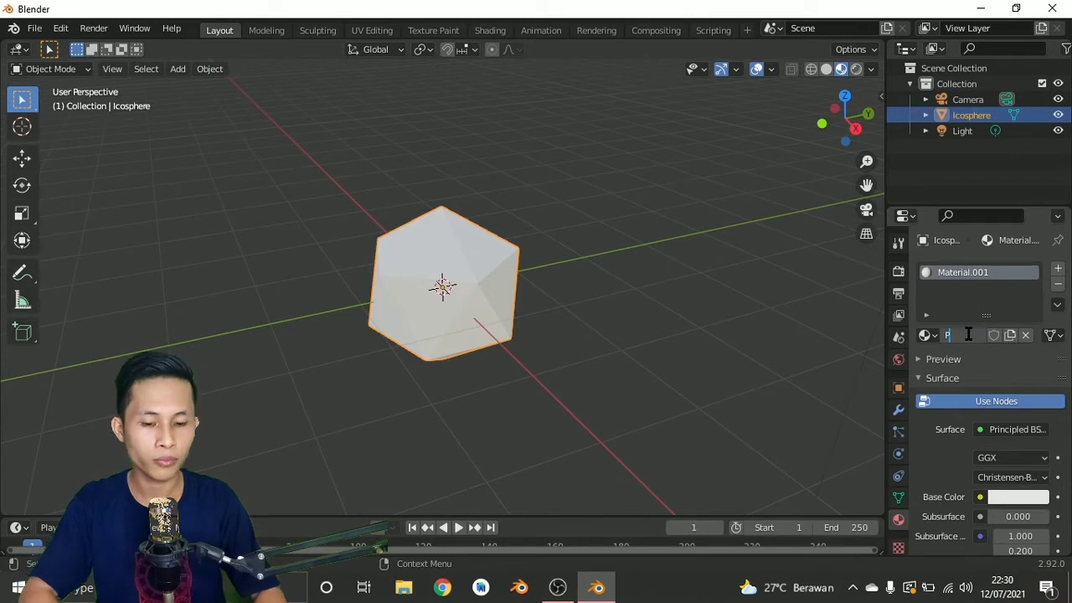
pyautogui.write('utih')
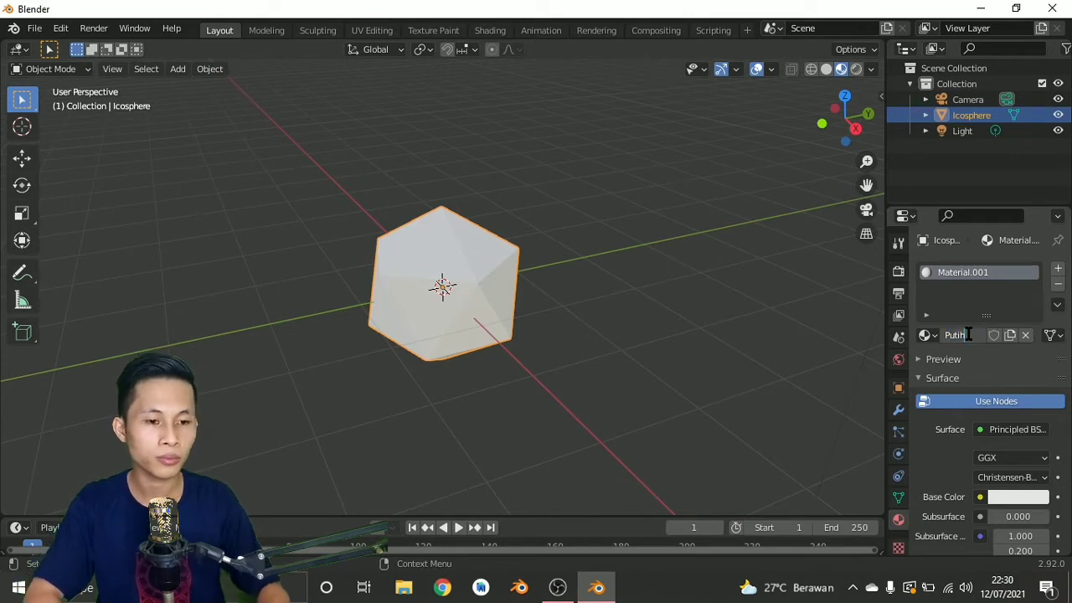
pyautogui.press('Return')
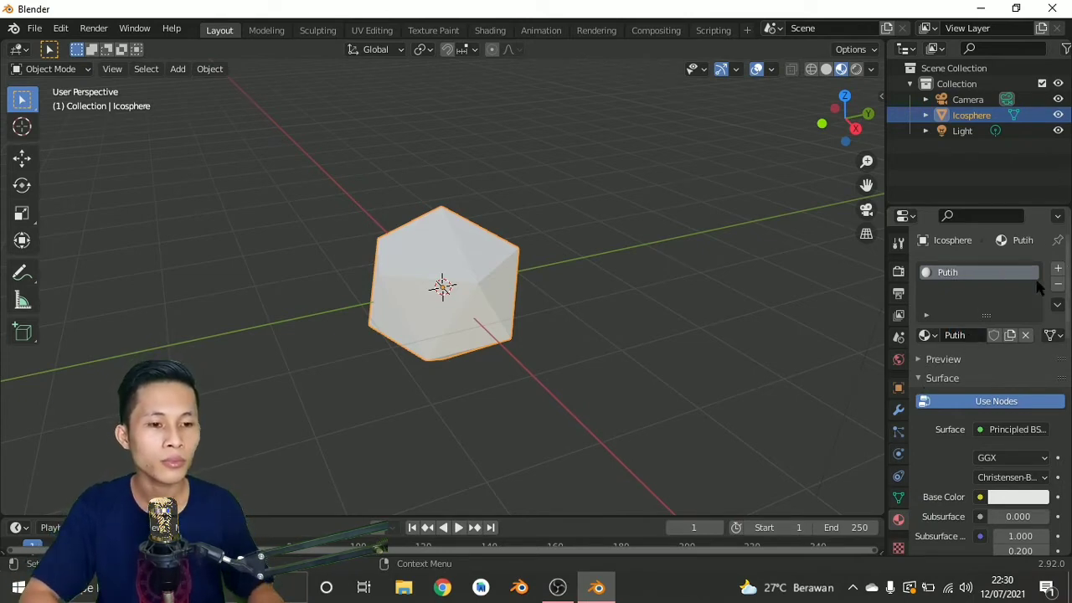
# - Add a second material slot to the icosphere with a new material named Kuning
pyautogui.click(1057, 269)
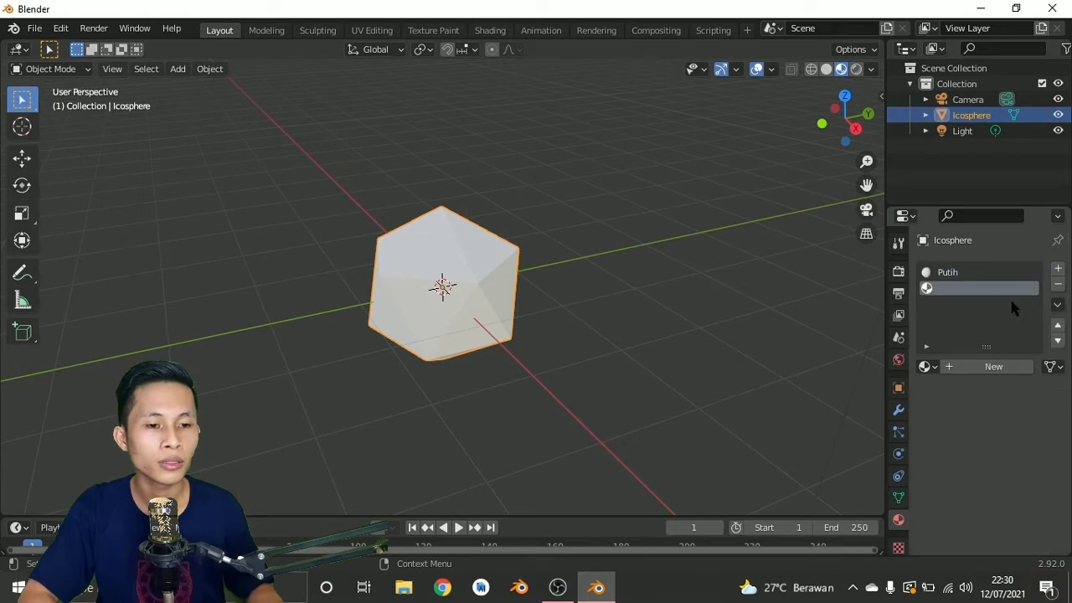
pyautogui.click(985, 372)
pyautogui.doubleClick(965, 367)
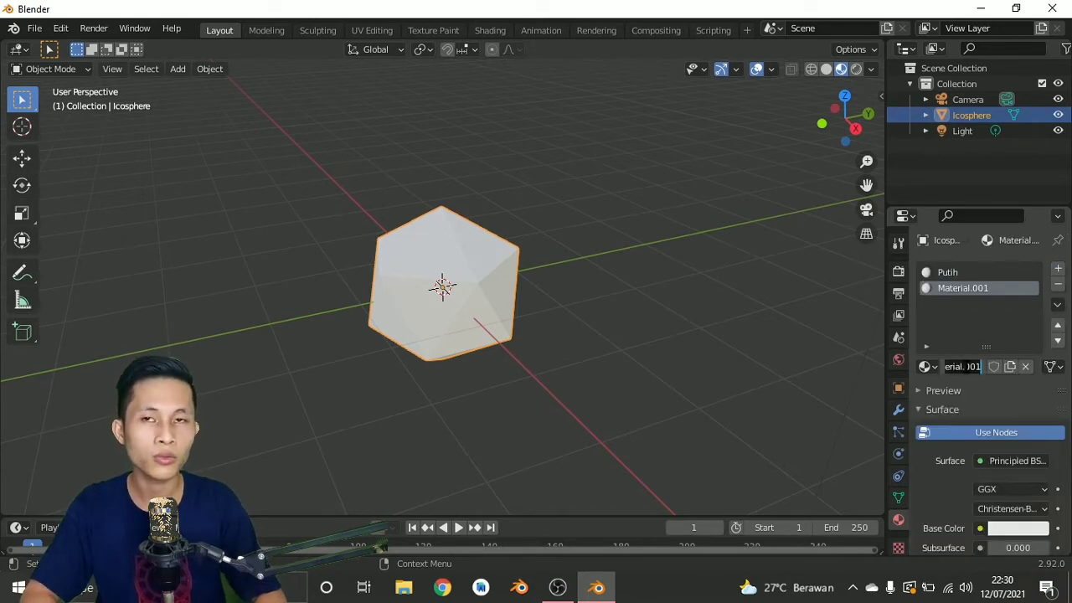
pyautogui.write('Kuning')
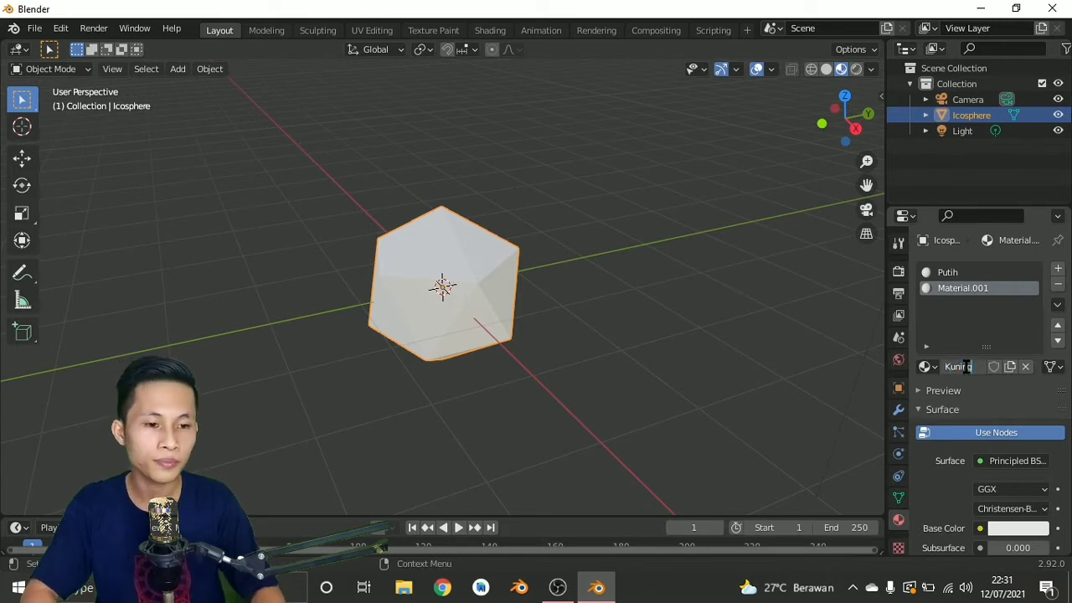
pyautogui.press('Return')
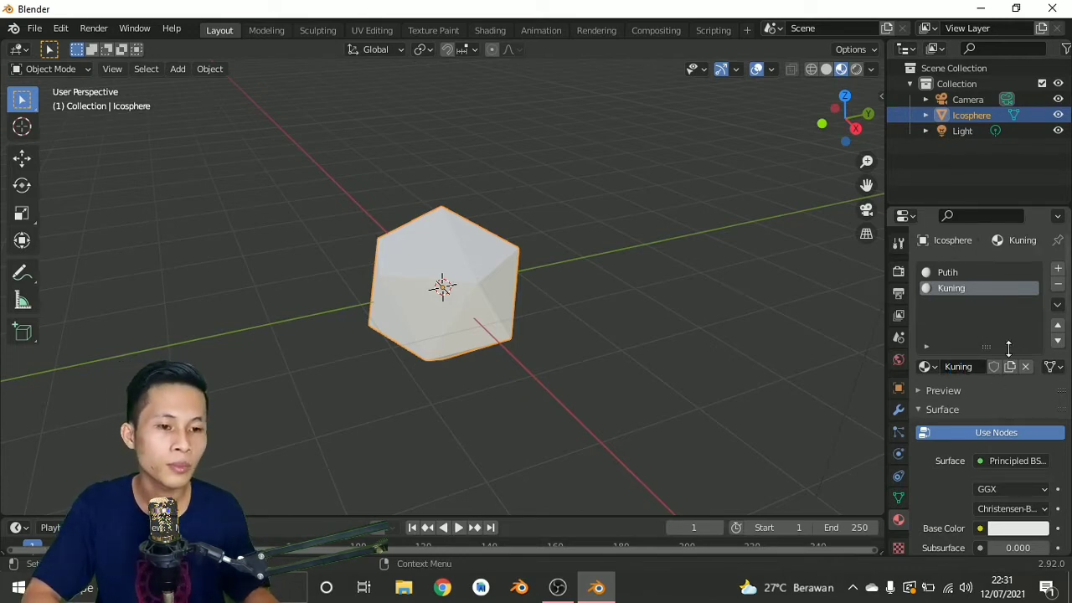
# - Add a third, empty material slot and set the Kuning material's base color to bright yellow
pyautogui.click(1058, 268)
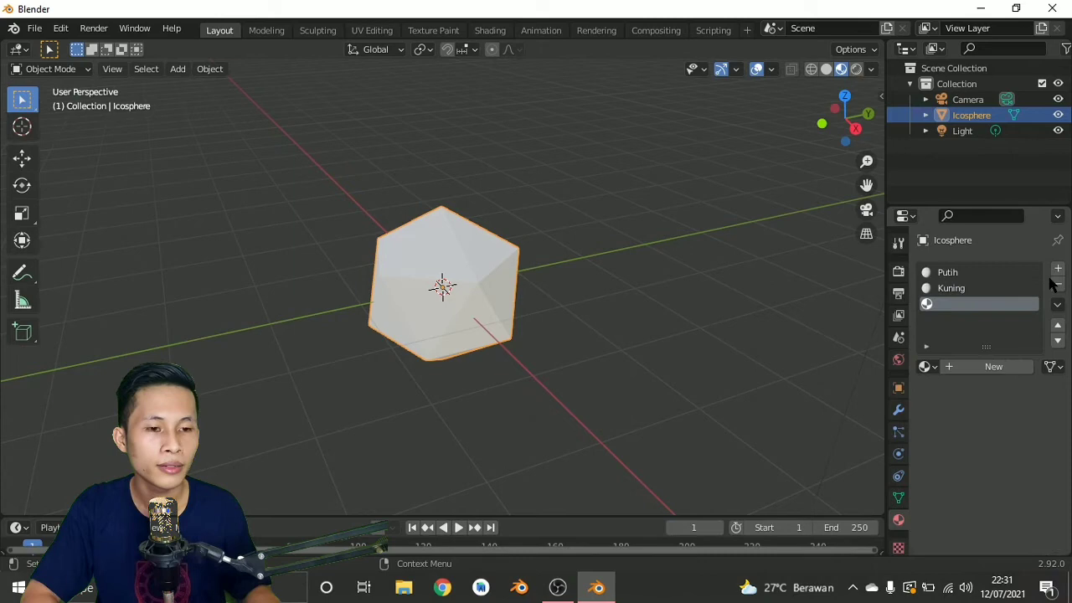
pyautogui.click(955, 288)
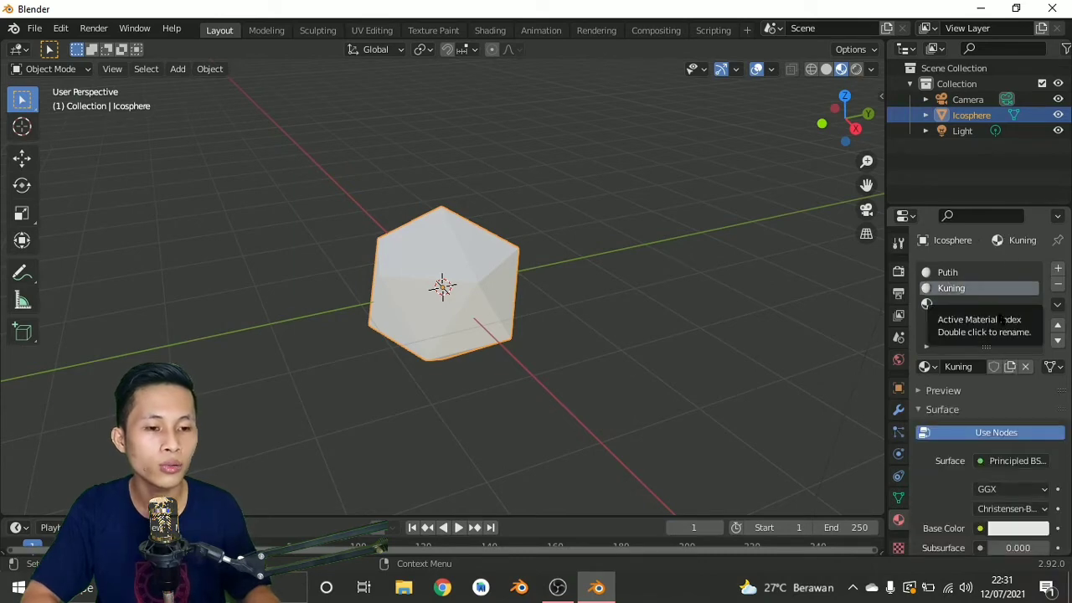
pyautogui.click(1017, 528)
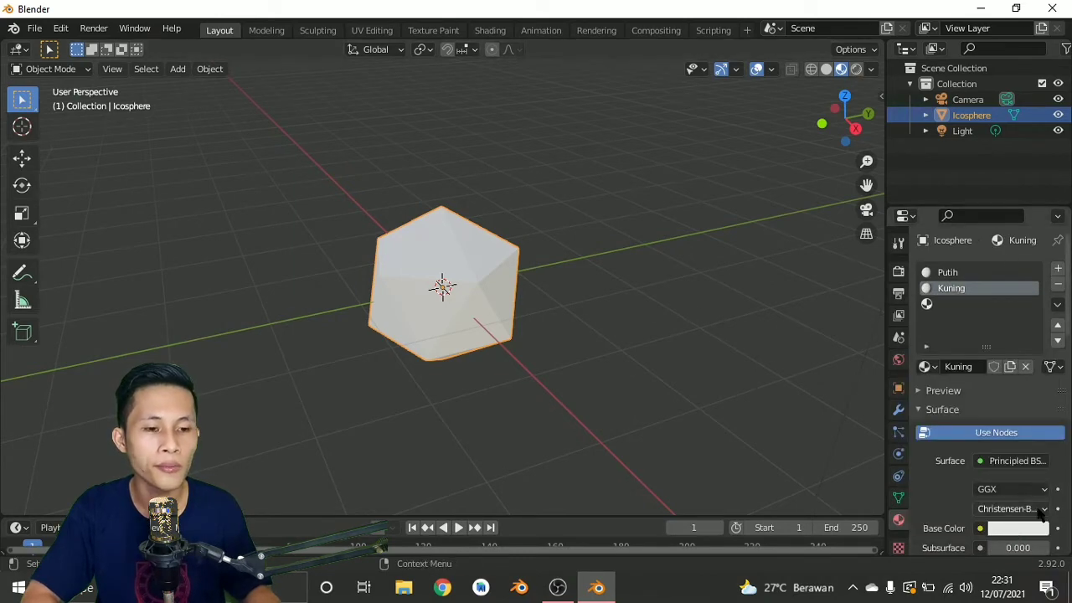
pyautogui.click(1018, 528)
pyautogui.moveTo(963, 473); pyautogui.dragTo(1005, 473)
pyautogui.moveTo(932, 374)
pyautogui.mouseDown()
pyautogui.moveTo(913, 382)
pyautogui.moveTo(919, 390)
pyautogui.mouseUp()
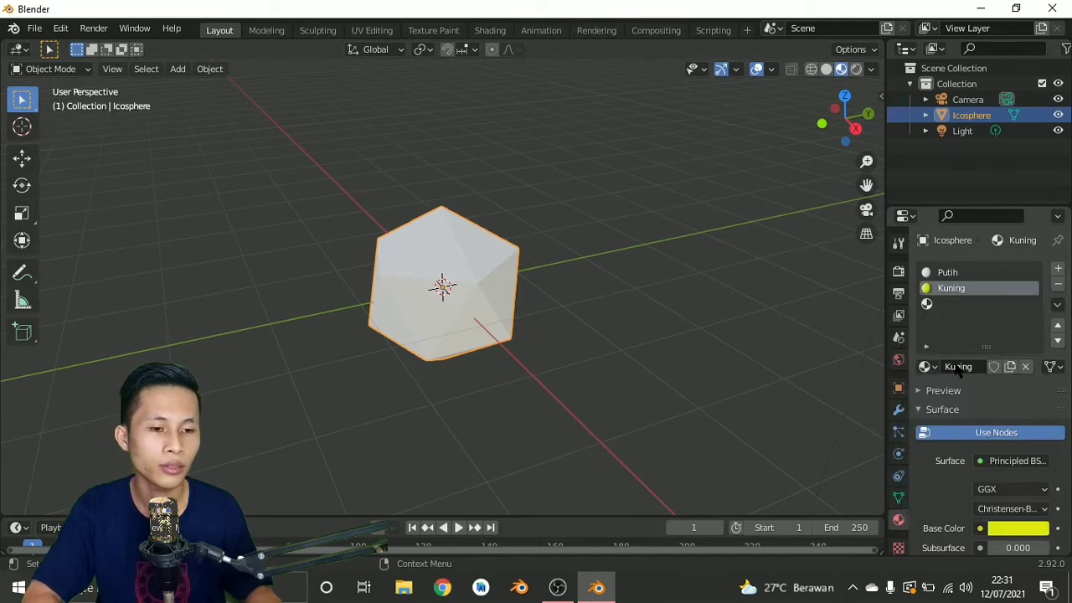
# - Create a material named Hitam in the empty third slot and set its base color to black
pyautogui.click(945, 304)
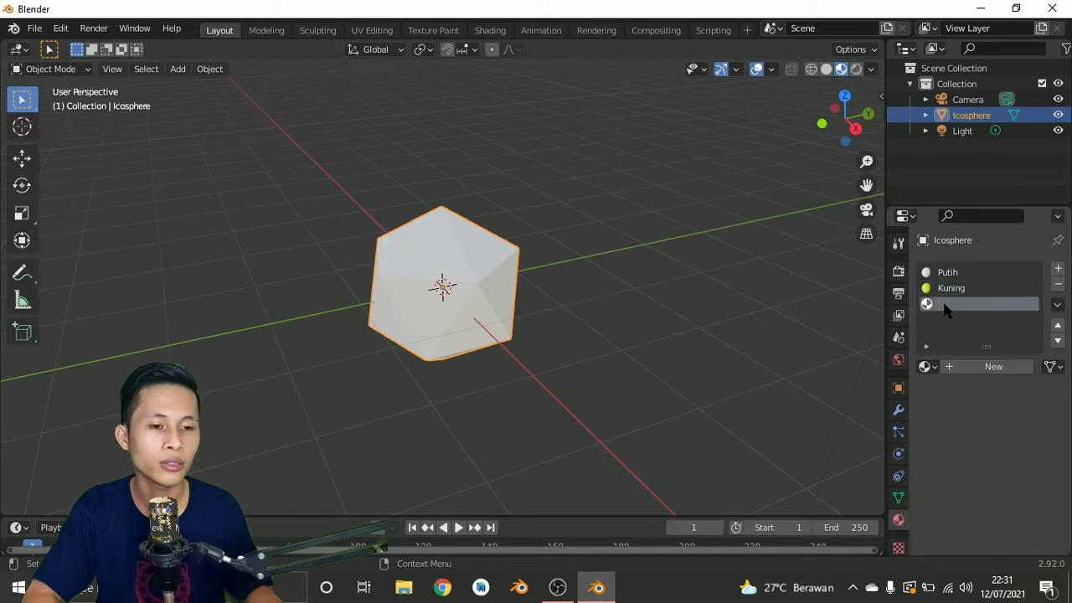
pyautogui.click(984, 367)
pyautogui.click(981, 368)
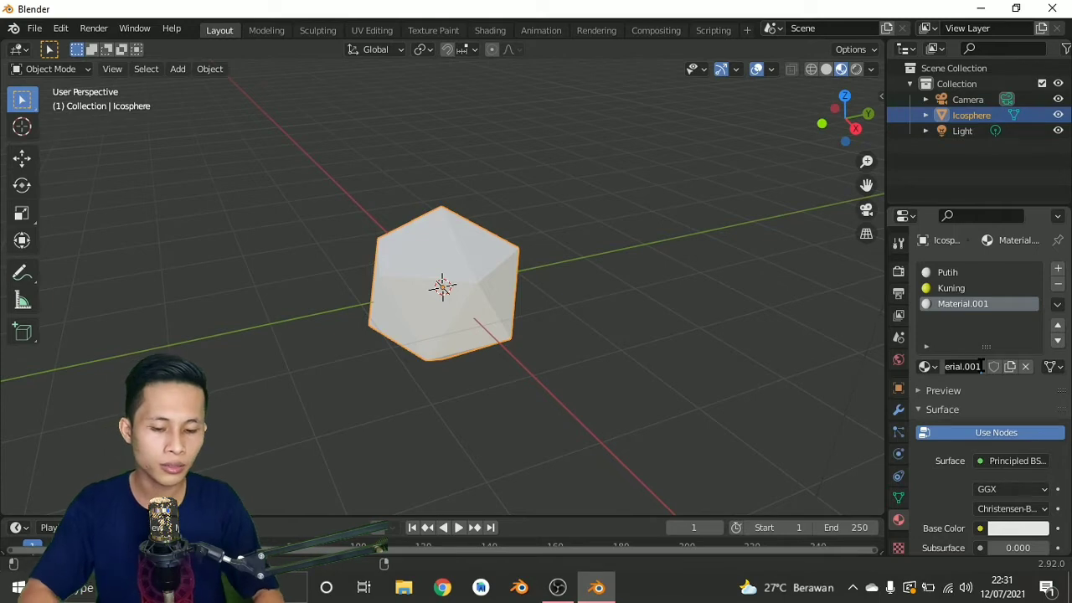
pyautogui.write('Hitam')
pyautogui.press('Return')
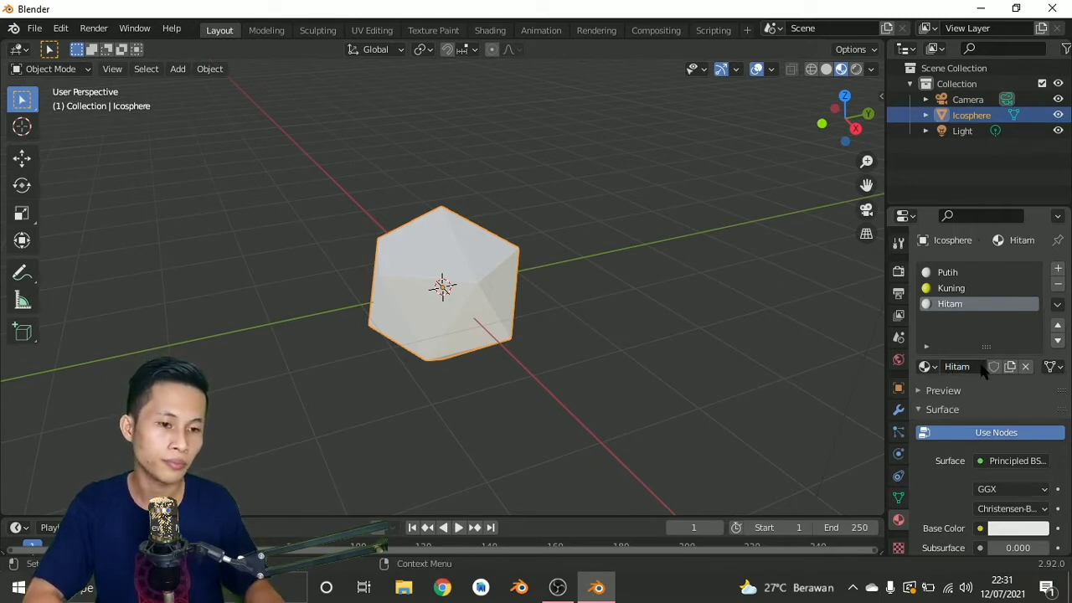
pyautogui.click(1012, 529)
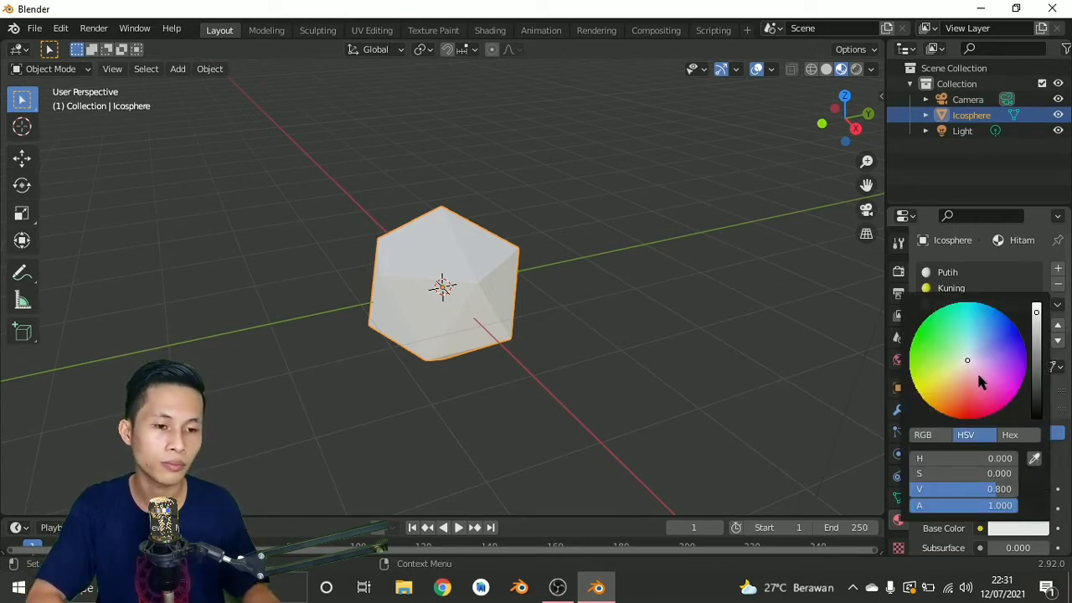
pyautogui.moveTo(1037, 329); pyautogui.dragTo(1037, 416)
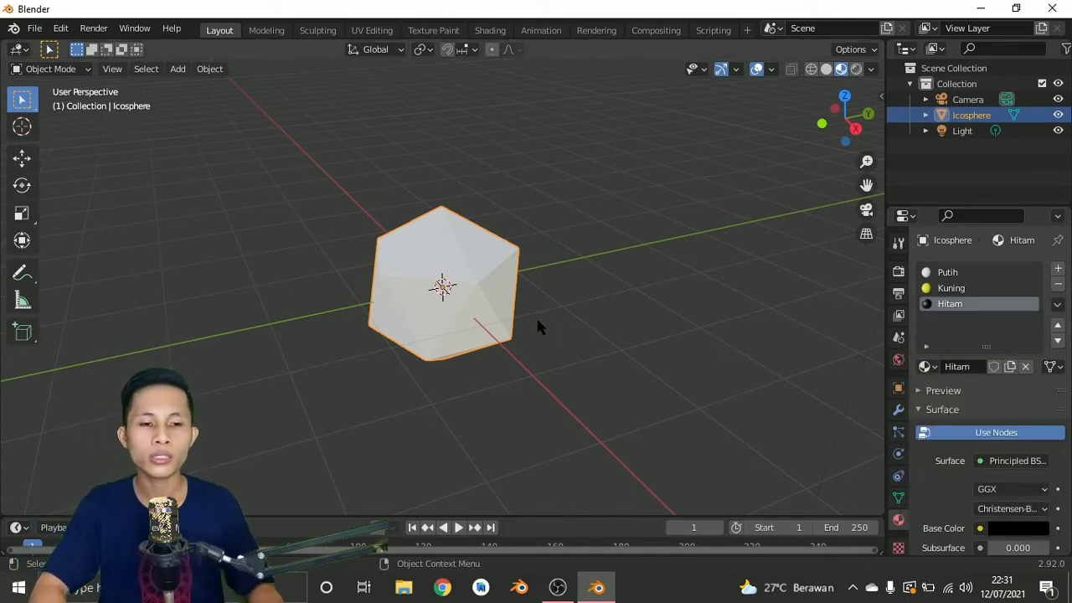
# - Add a Bevel modifier to the icosphere and set its amount to 0.32 m
pyautogui.click(898, 410)
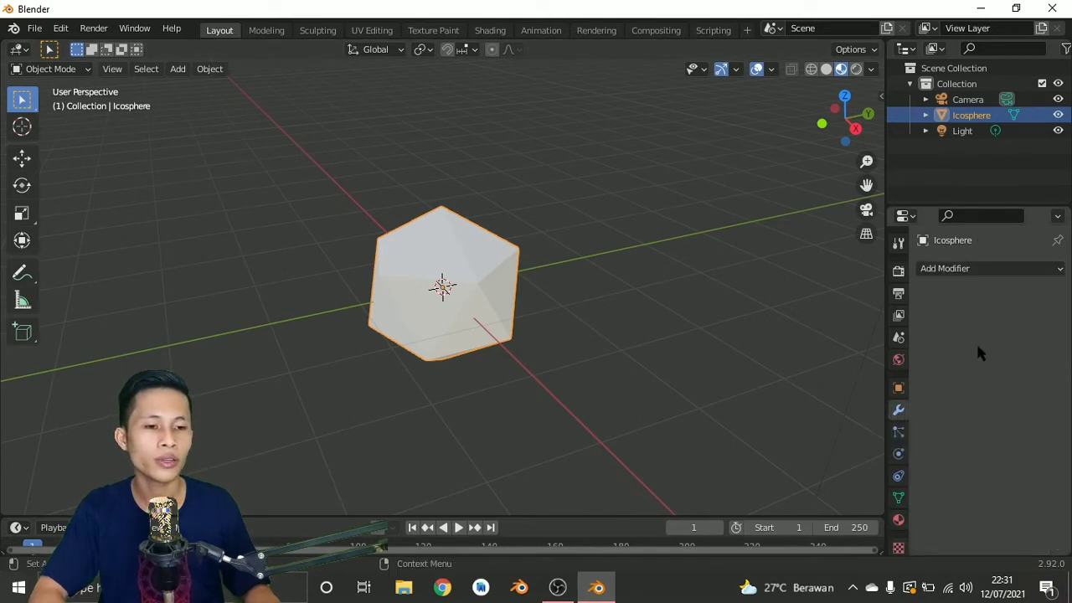
pyautogui.click(970, 274)
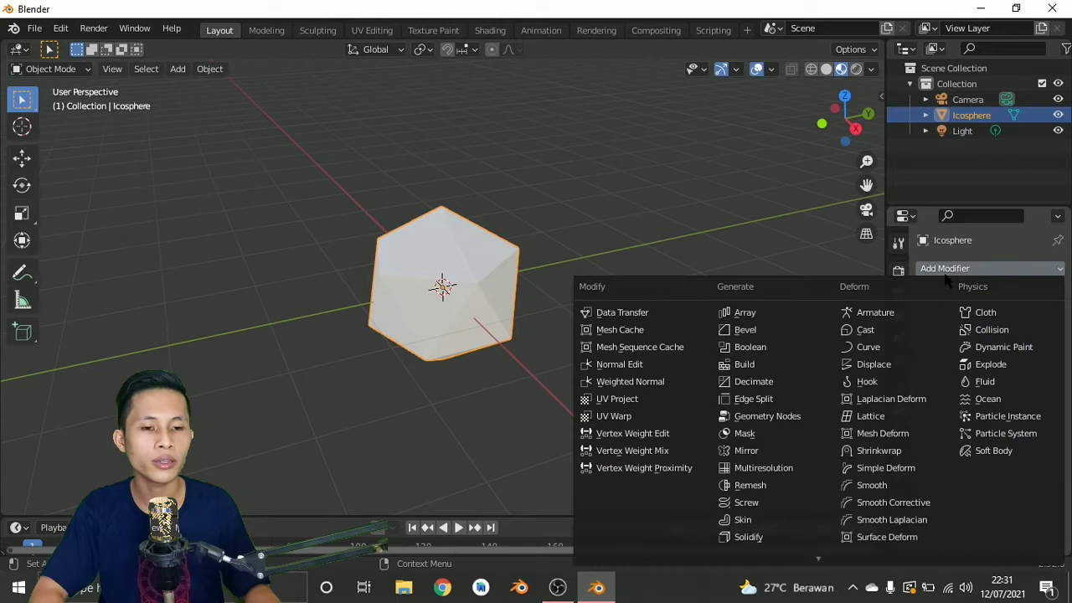
pyautogui.click(759, 331)
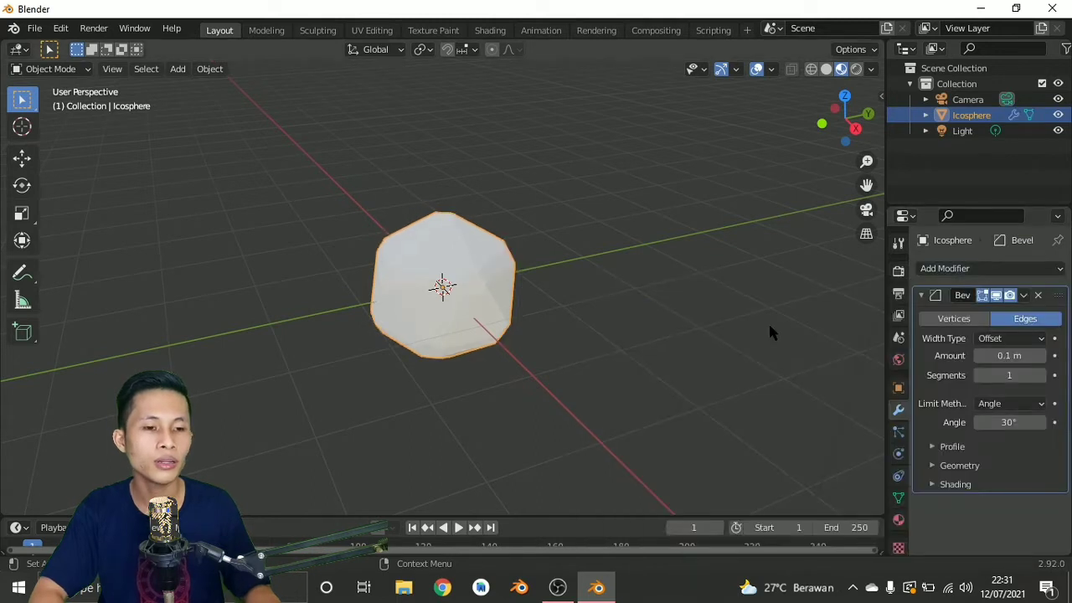
pyautogui.click(1004, 357)
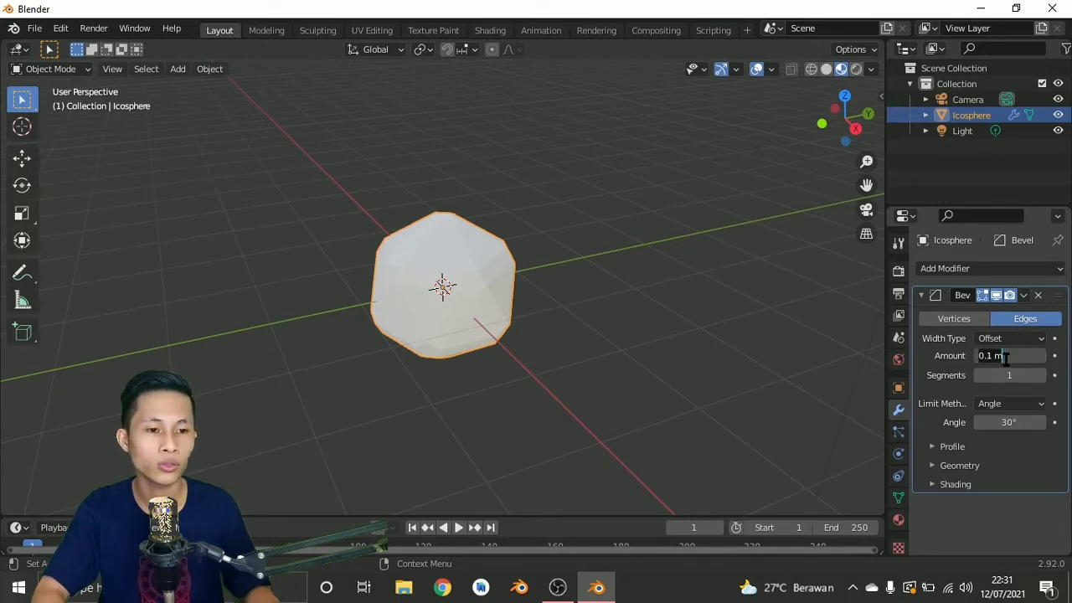
pyautogui.click(989, 355)
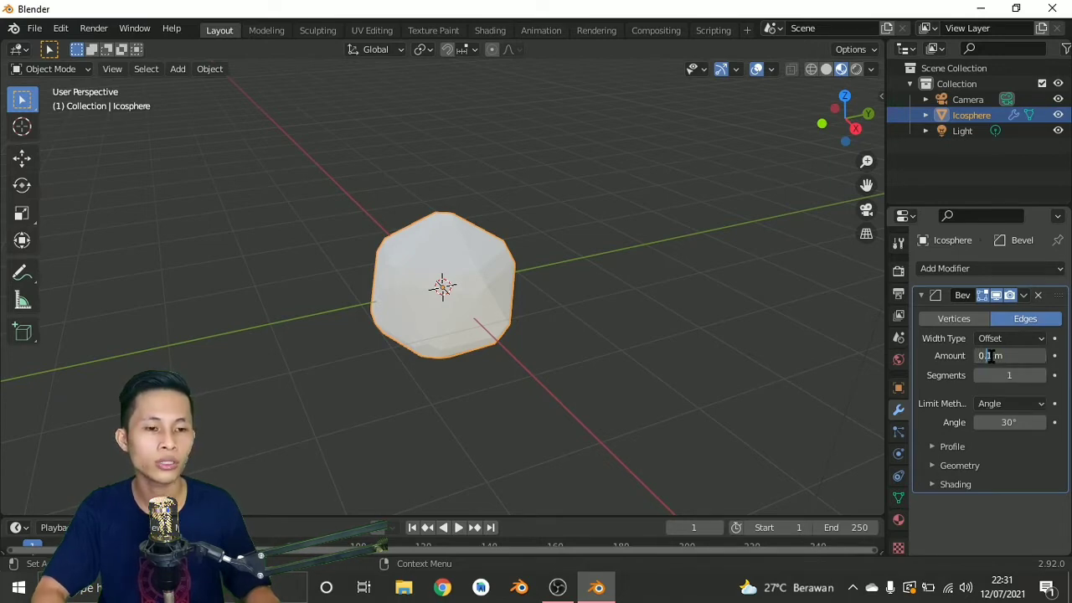
pyautogui.press('BackSpace')
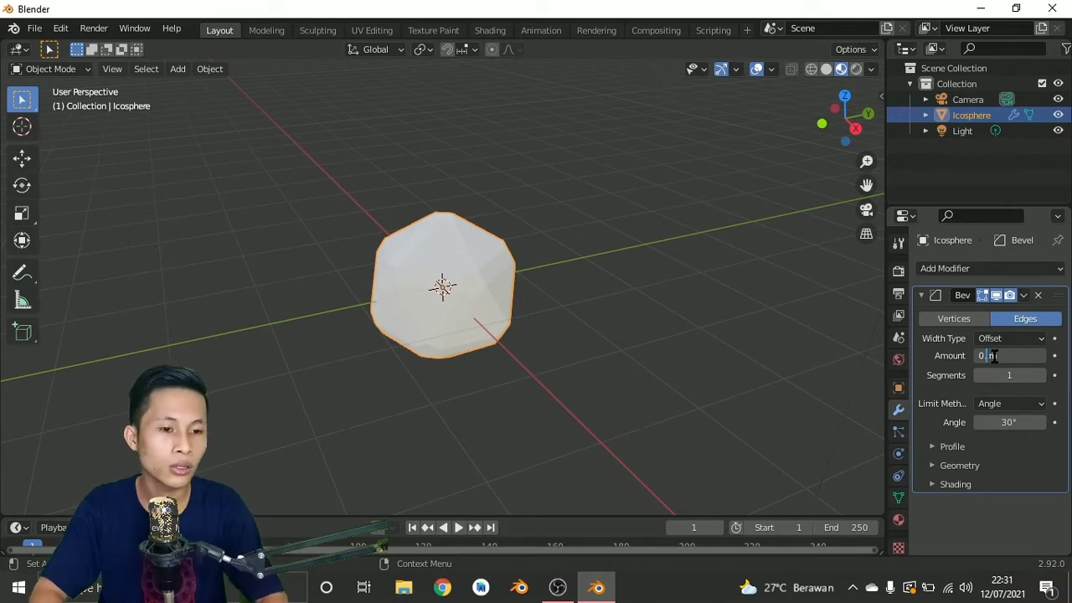
pyautogui.write('3')
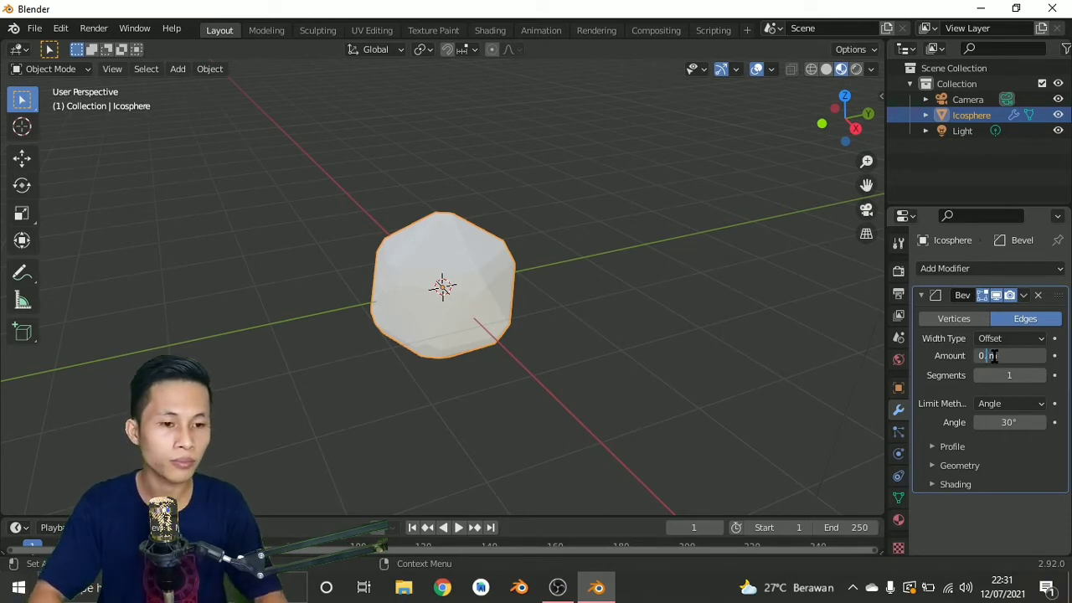
pyautogui.write('2')
pyautogui.press('Return')
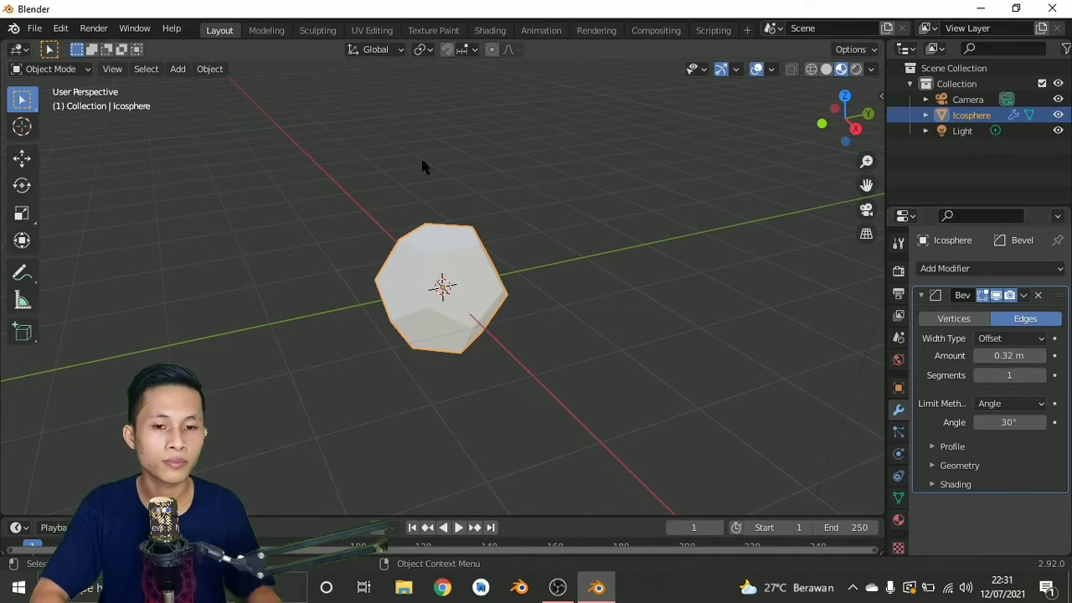
# - Switch the Bevel modifier to Vertices and set its shading material index to 1
pyautogui.click(944, 320)
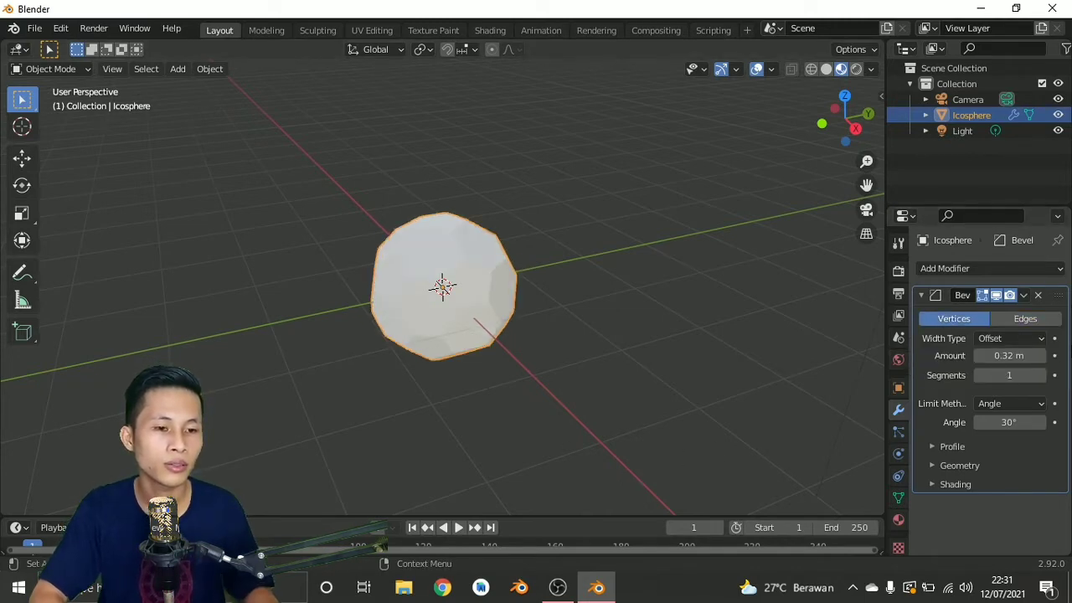
pyautogui.click(932, 484)
pyautogui.scroll(-2, 921, 519)
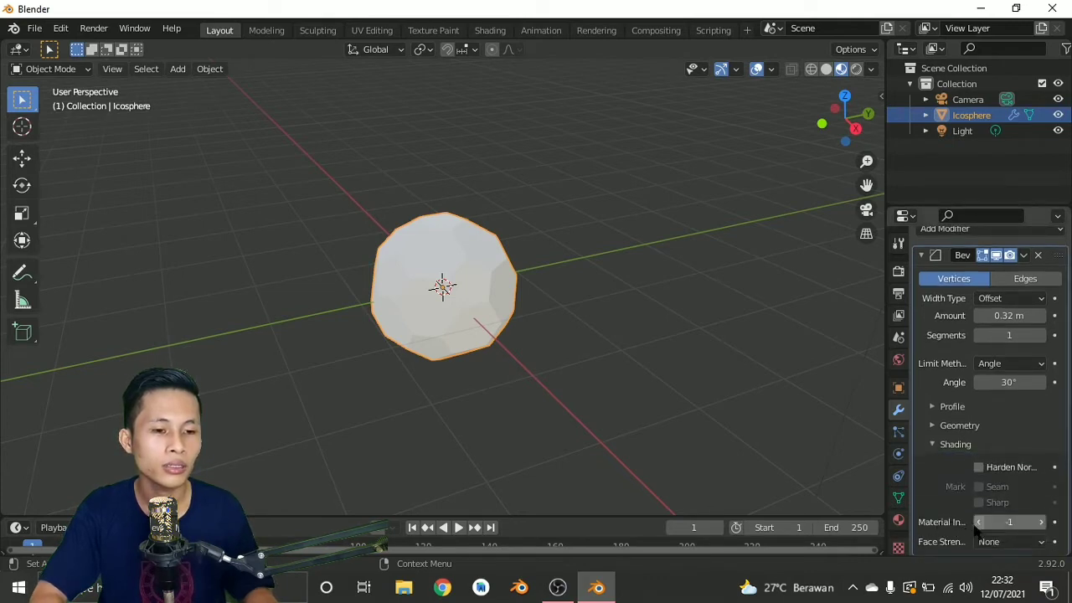
pyautogui.click(1041, 522)
pyautogui.click(1041, 522)
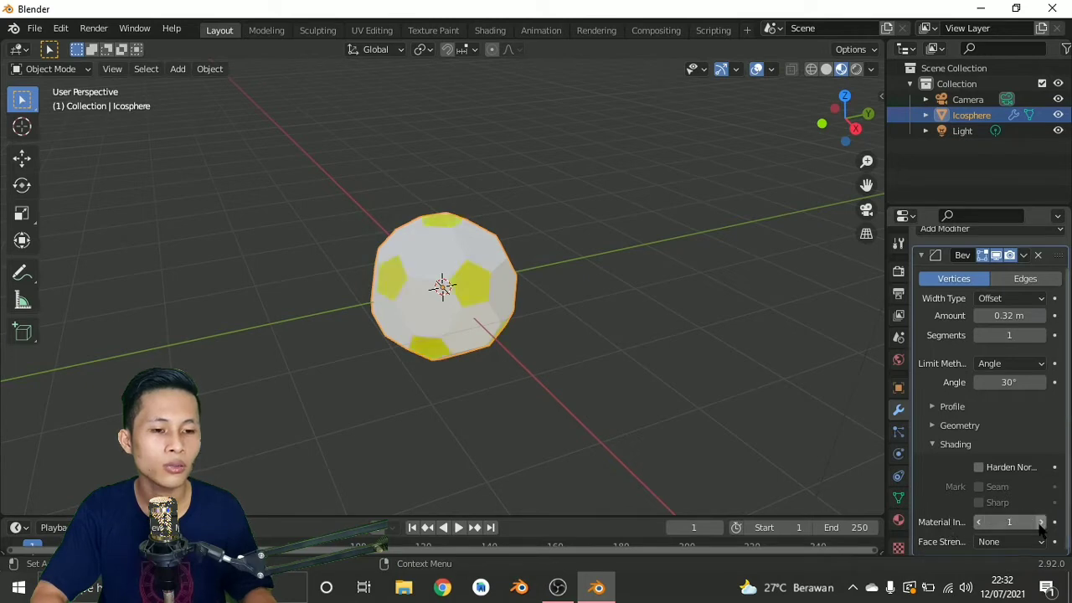
pyautogui.click(922, 255)
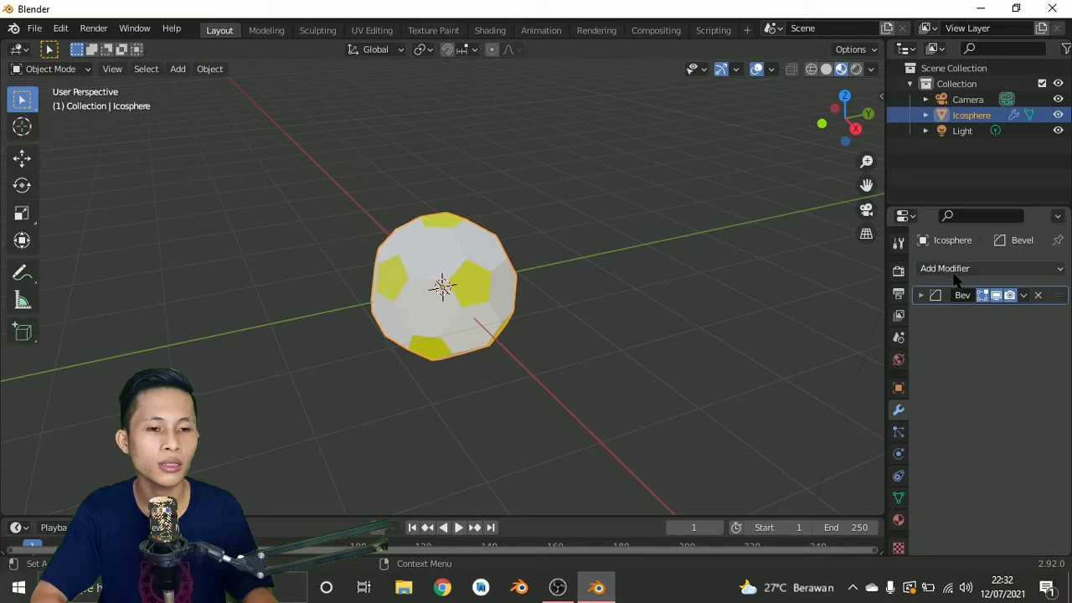
# - Add a second Bevel modifier to the icosphere, keeping it on Edges, and set its amount to 0.02 m
pyautogui.click(955, 268)
pyautogui.click(769, 332)
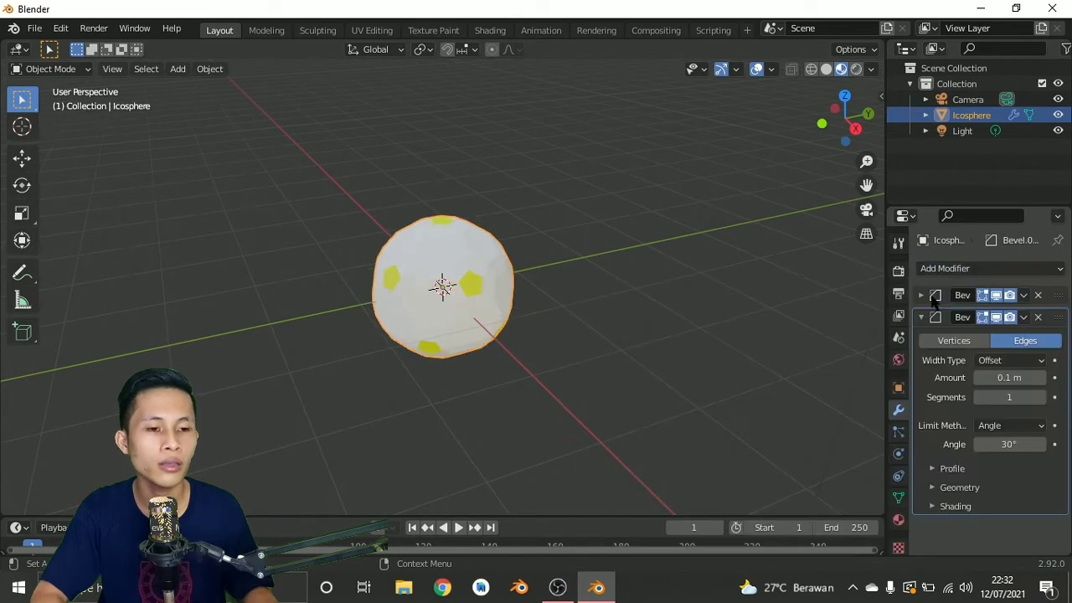
pyautogui.click(1010, 378)
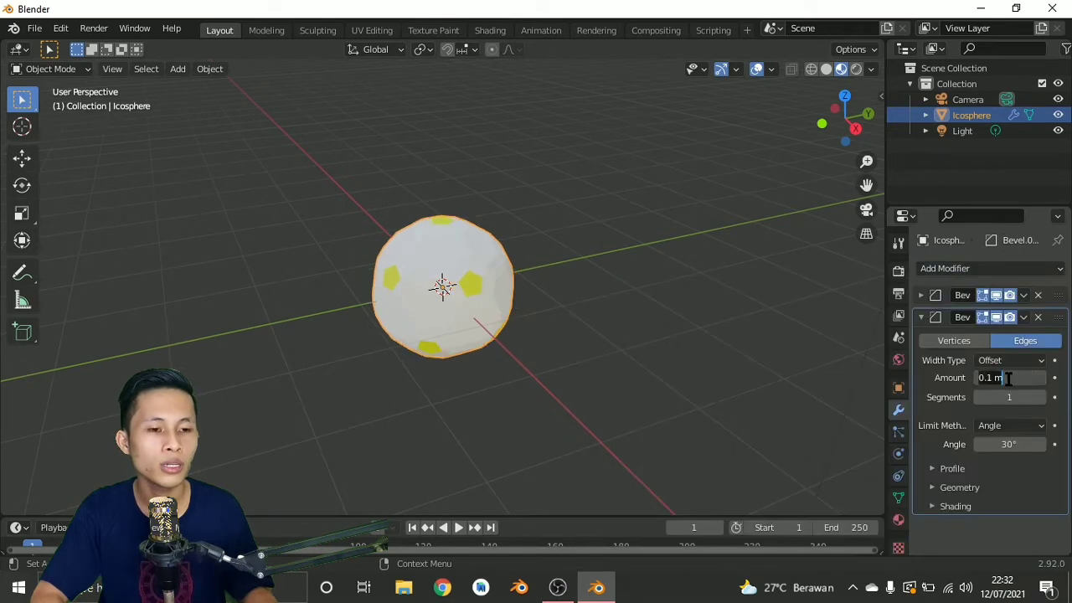
pyautogui.click(994, 378)
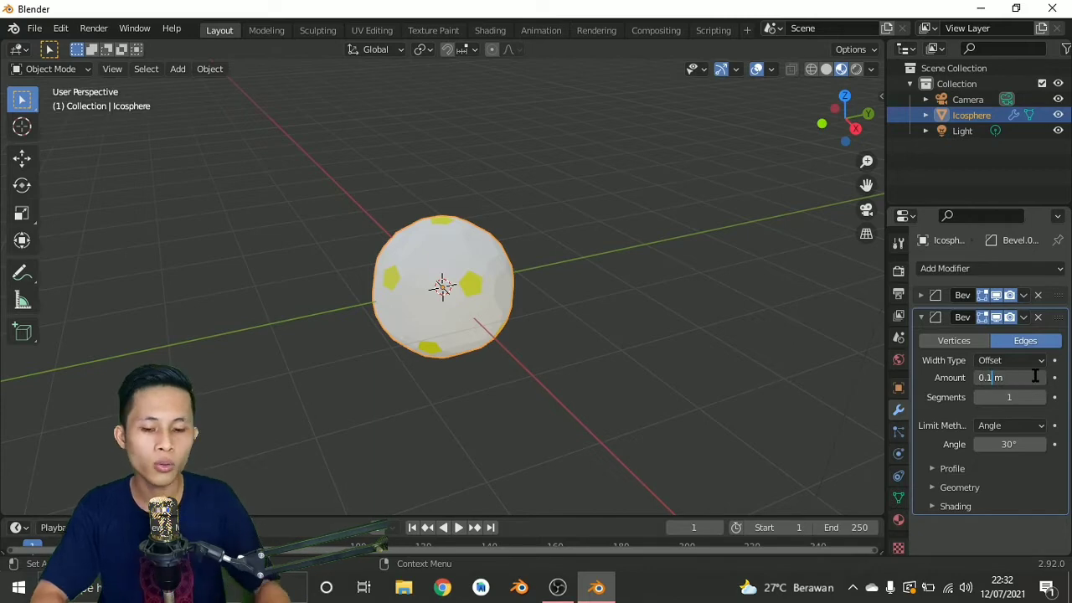
pyautogui.press('BackSpace')
pyautogui.write('02')
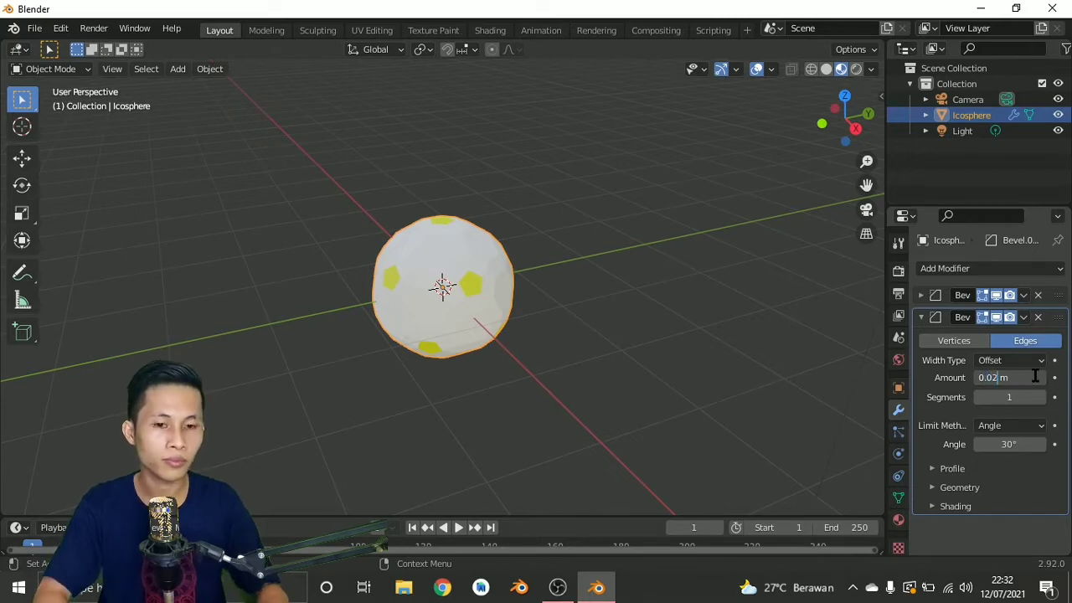
pyautogui.press('Return')
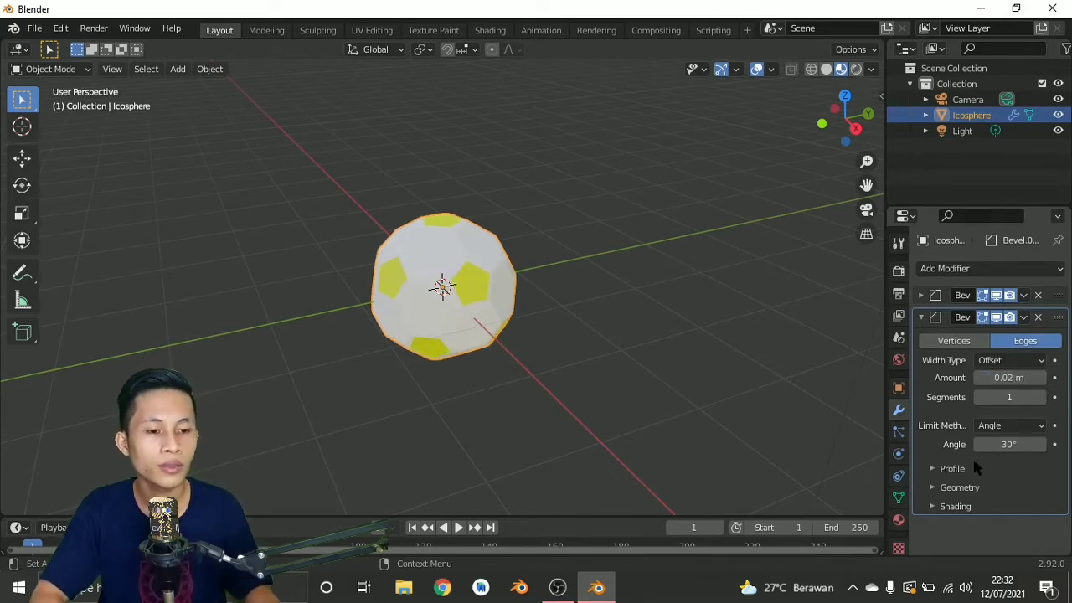
# - Set the second Bevel modifier's shading material index to 2
pyautogui.click(933, 506)
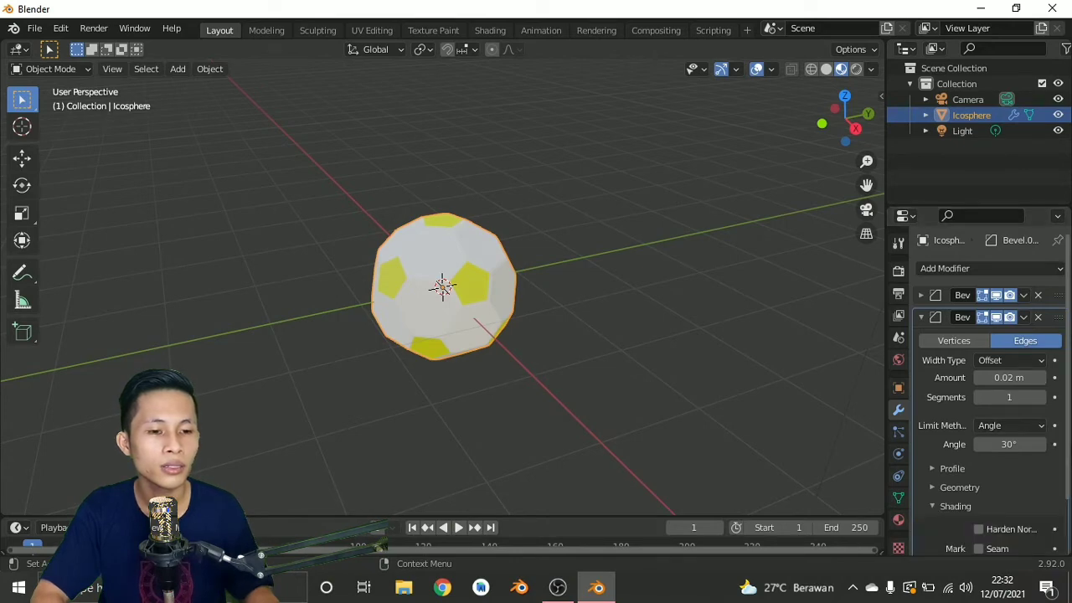
pyautogui.scroll(-2, 934, 513)
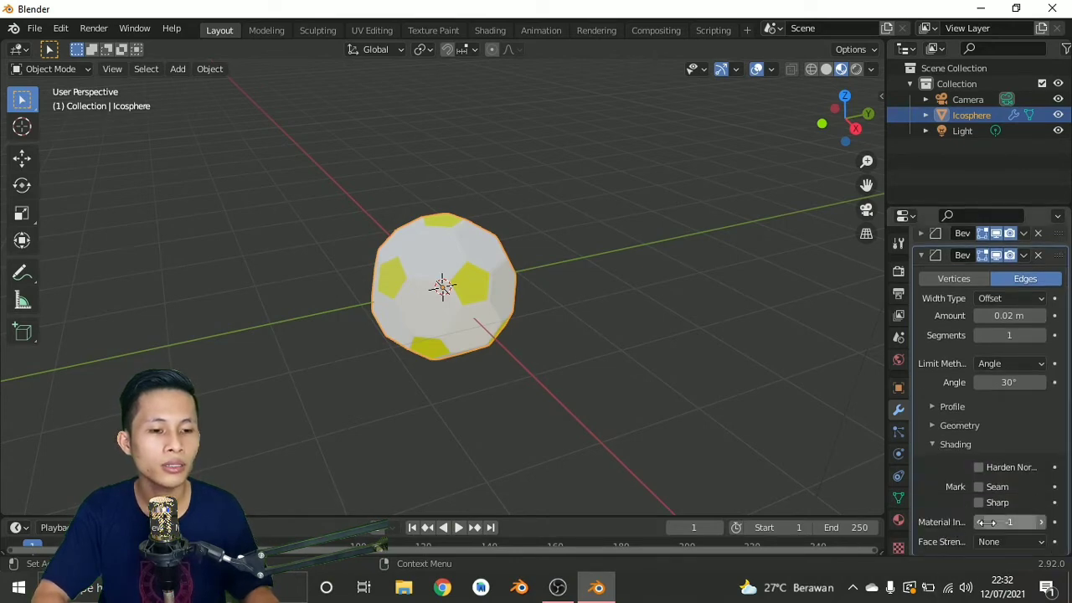
pyautogui.click(1041, 522)
pyautogui.click(1042, 522)
pyautogui.click(1042, 522)
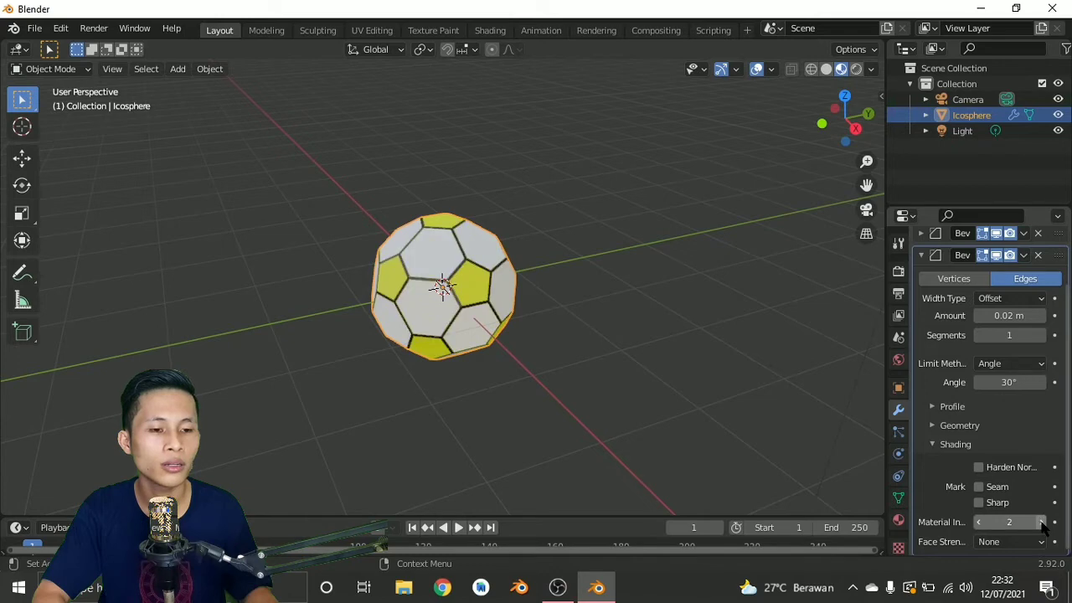
pyautogui.click(917, 256)
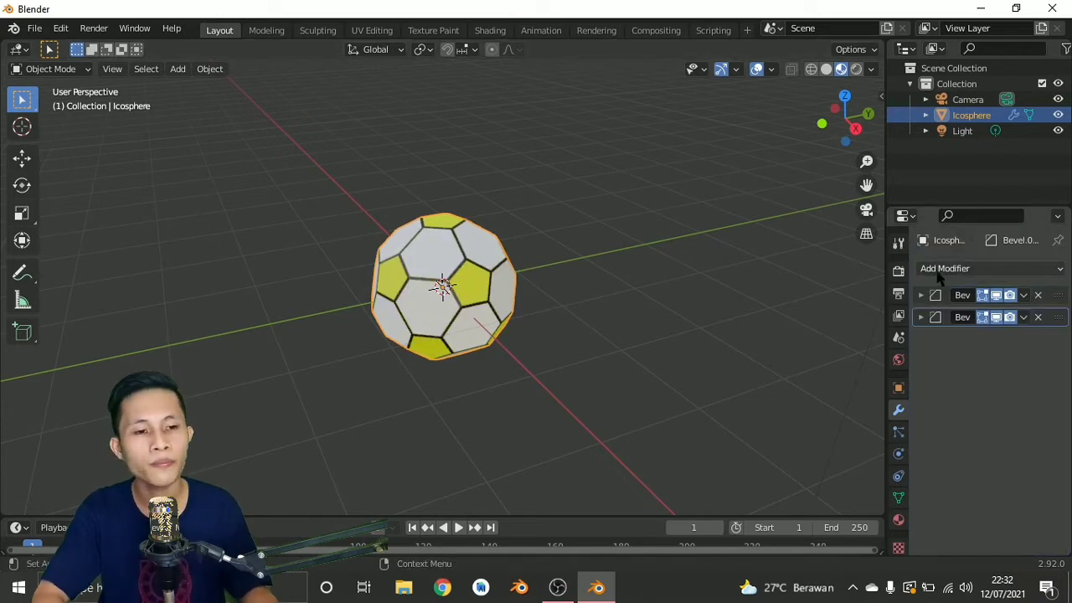
# - Add a Subdivision Surface modifier to the icosphere, set to Simple with 2 viewport levels
pyautogui.click(943, 269)
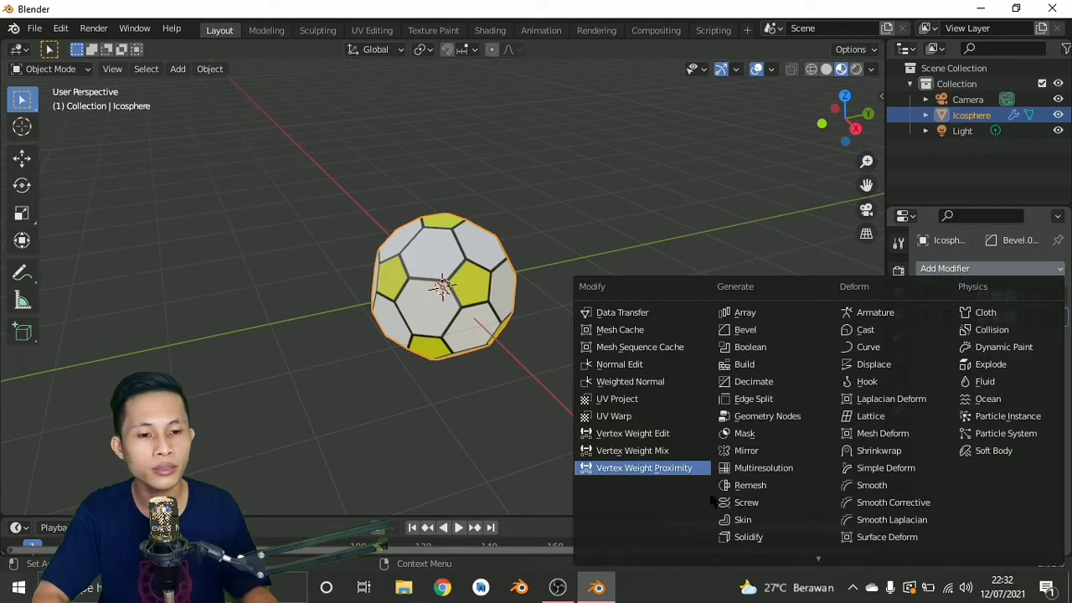
pyautogui.scroll(-4, 754, 544)
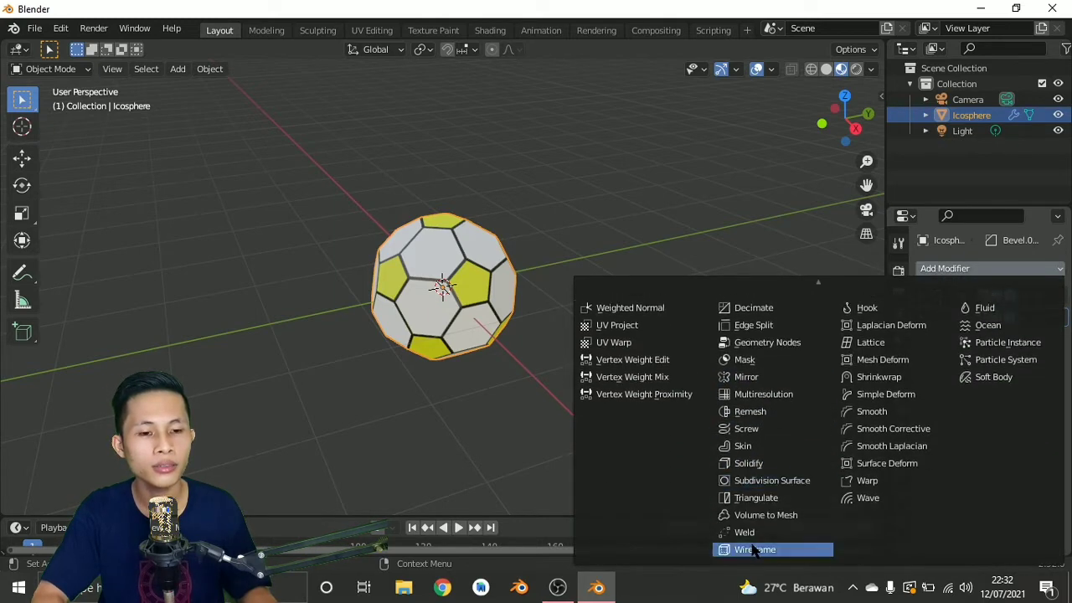
pyautogui.click(767, 481)
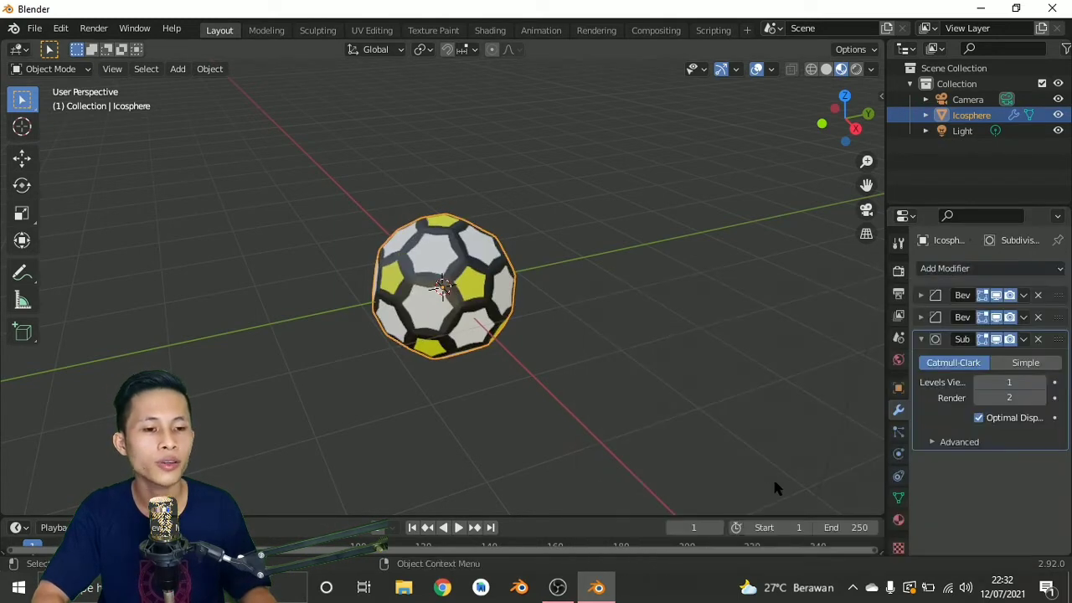
pyautogui.click(1014, 368)
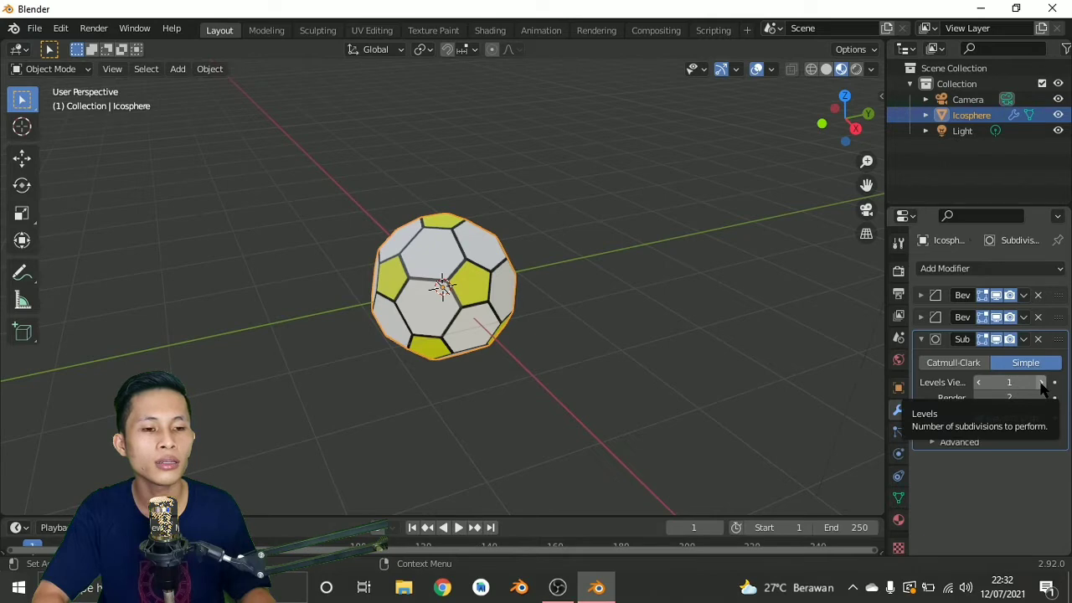
pyautogui.click(1043, 383)
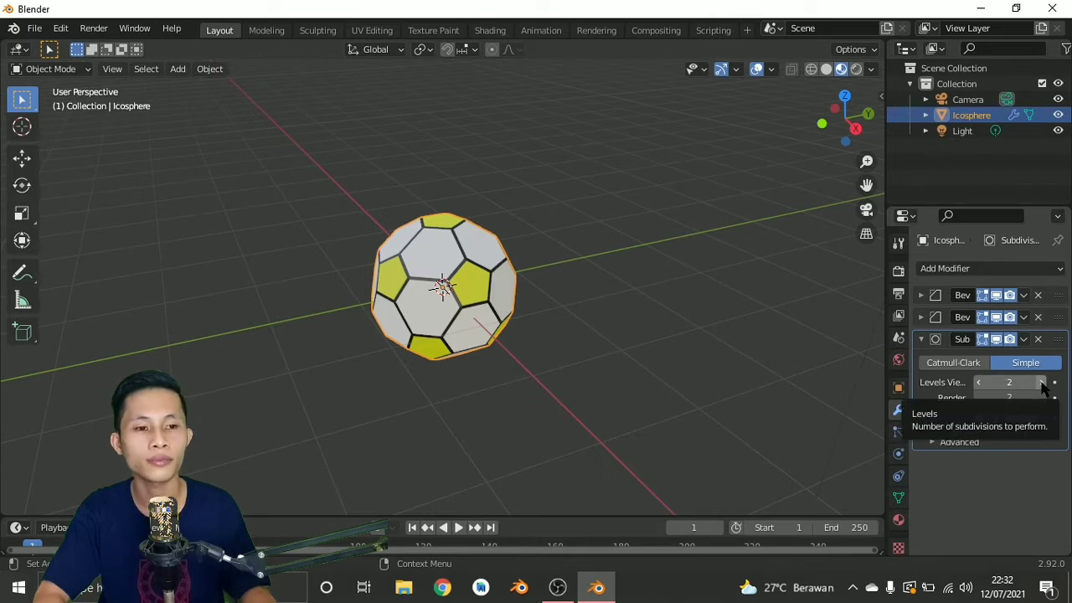
pyautogui.click(919, 339)
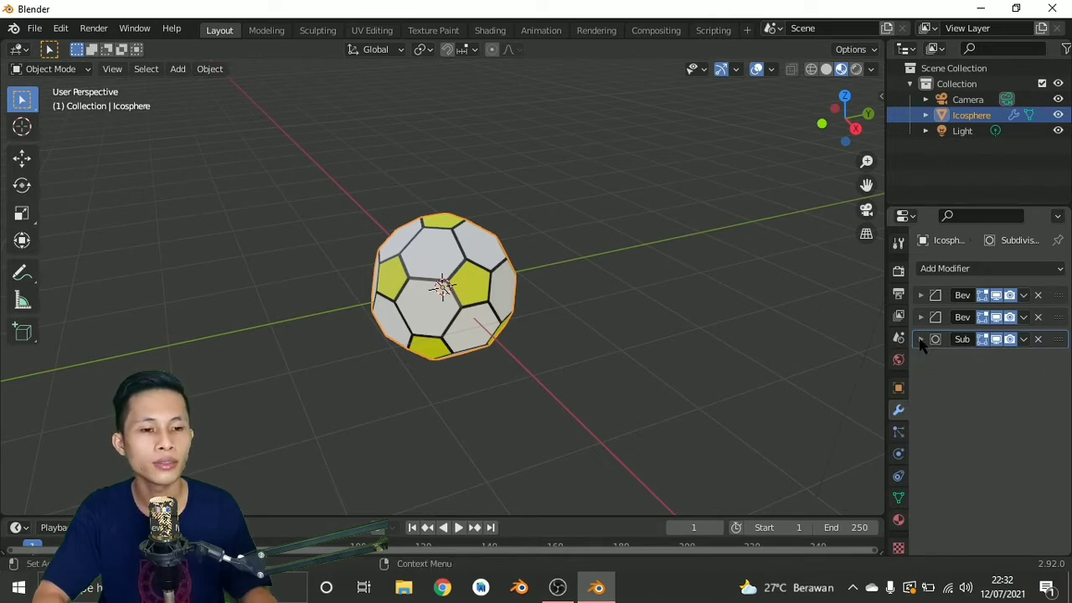
# - Add a Cast modifier with the Sphere shape to the icosphere and set its factor to 1
pyautogui.click(955, 269)
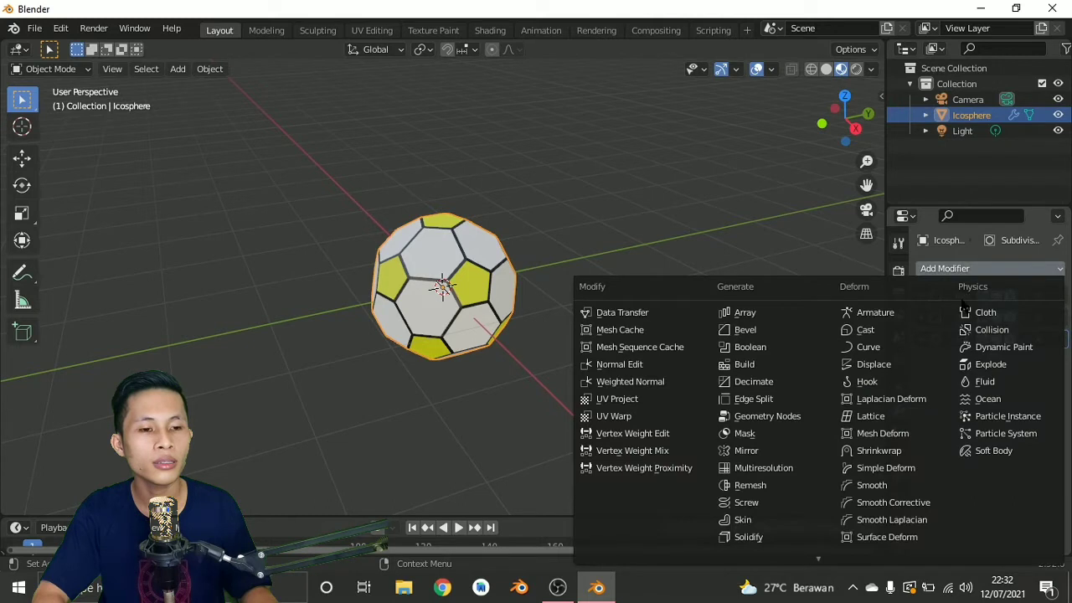
pyautogui.click(863, 330)
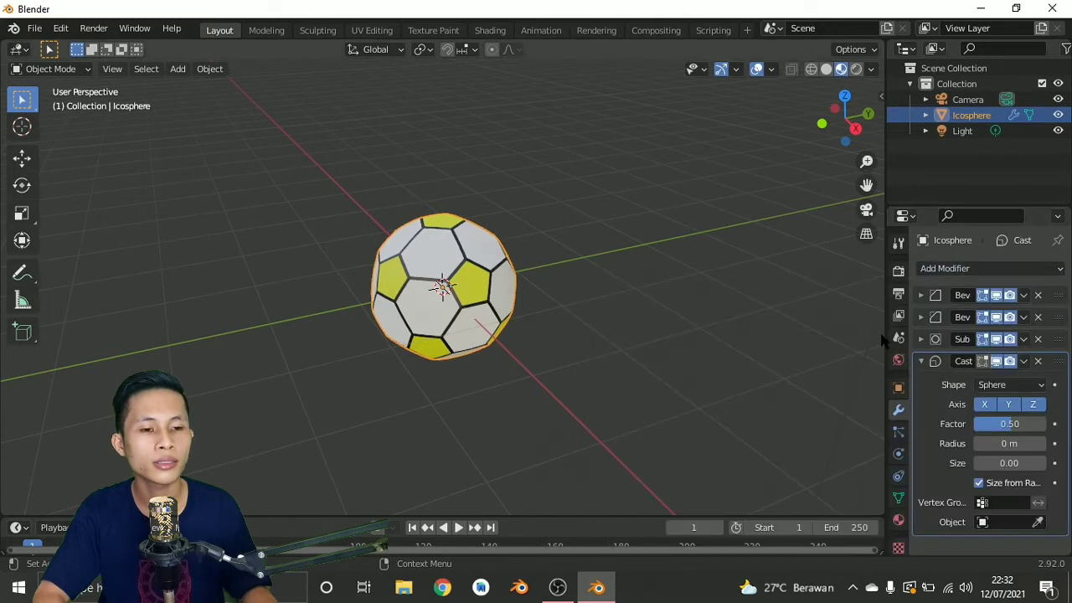
pyautogui.click(1009, 424)
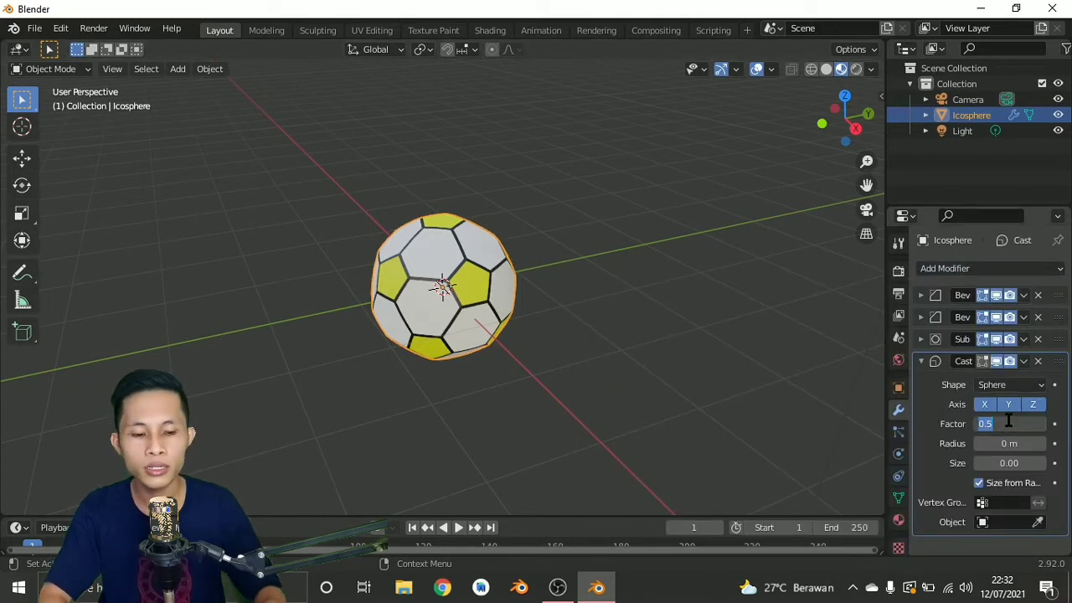
pyautogui.write('1')
pyautogui.press('Return')
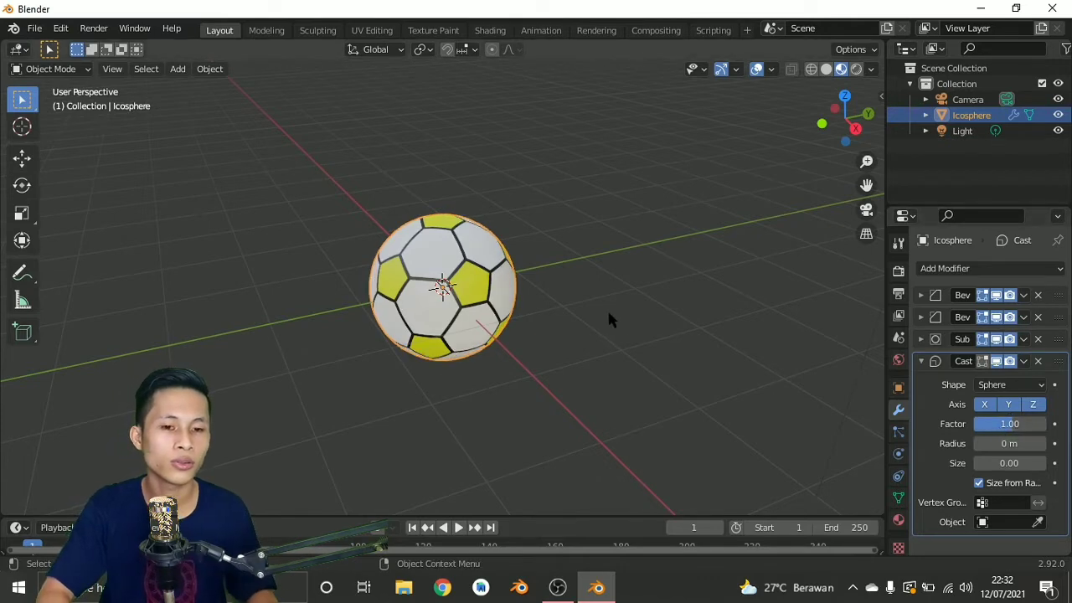
pyautogui.click(920, 362)
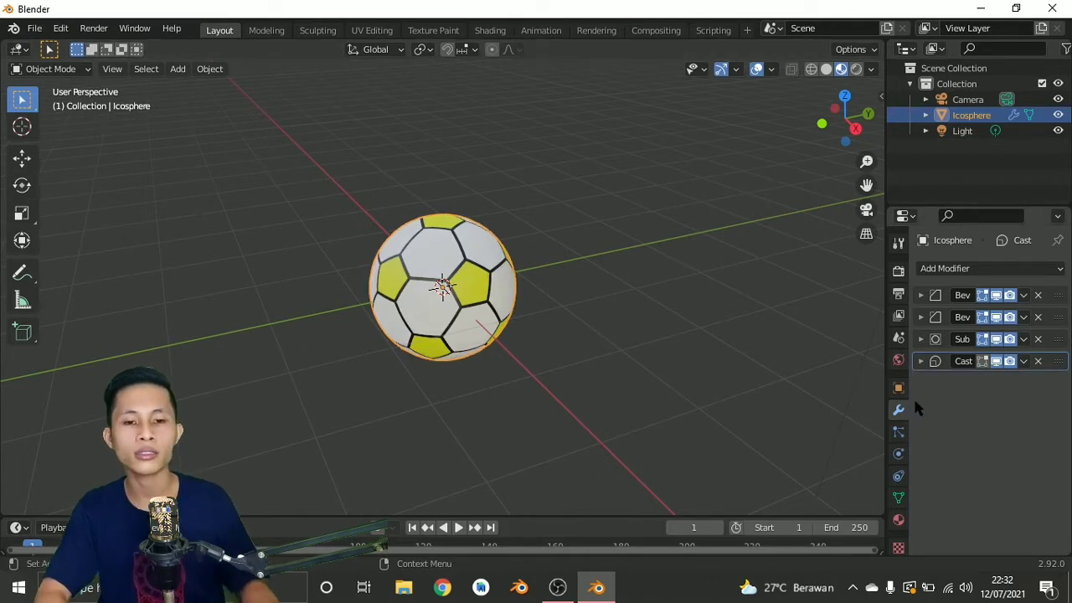
# - Apply both Bevel modifiers, the Subdivision Surface modifier and the Cast modifier to the icosphere, in stack order
pyautogui.click(1023, 295)
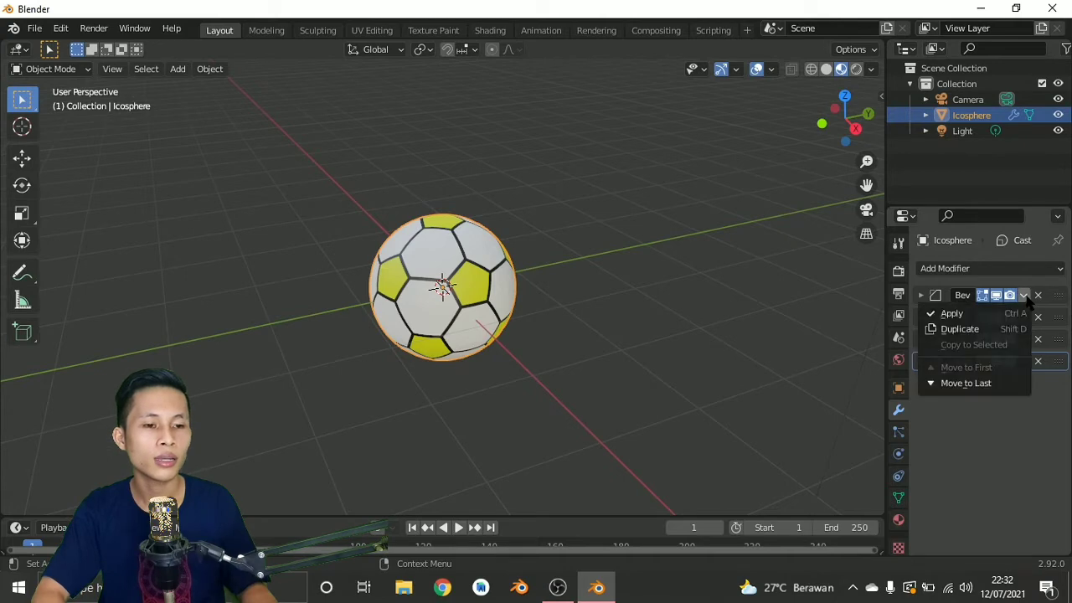
pyautogui.click(1026, 312)
pyautogui.click(1023, 295)
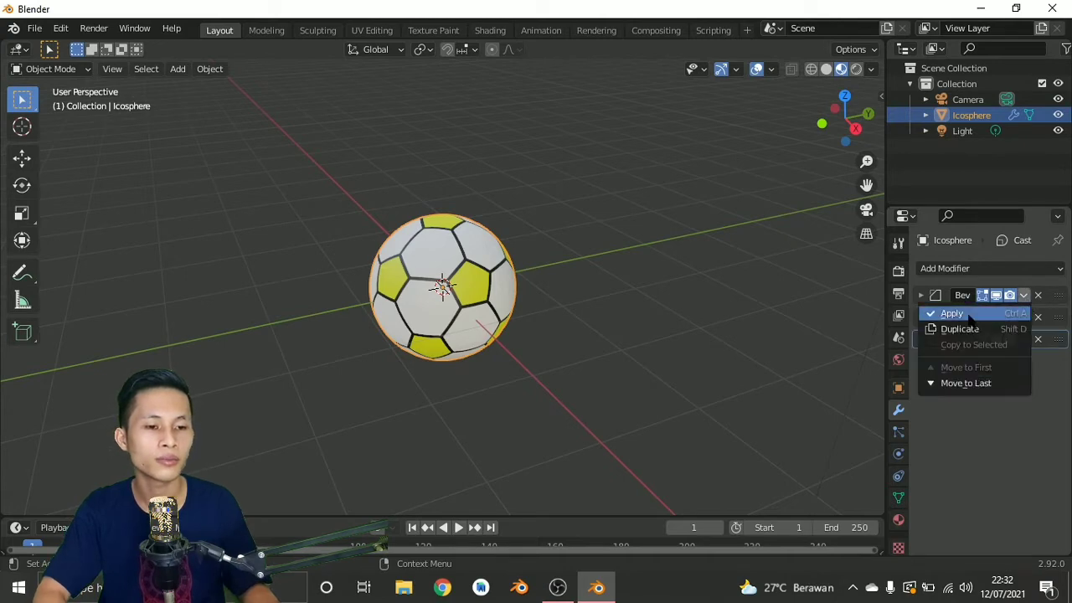
pyautogui.click(950, 312)
pyautogui.click(1020, 295)
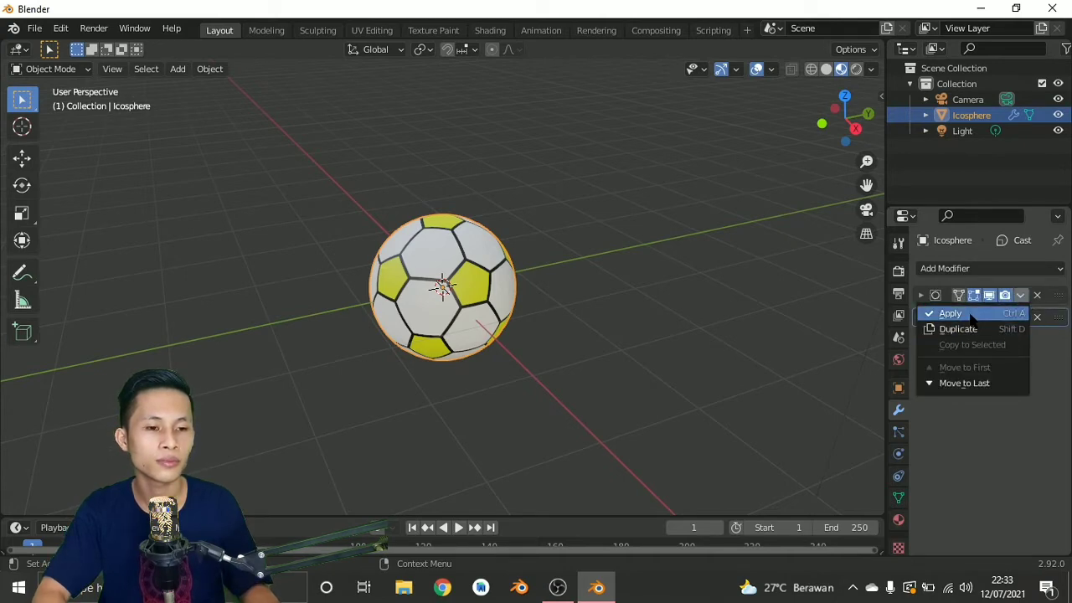
pyautogui.click(970, 313)
pyautogui.click(1020, 295)
pyautogui.click(957, 314)
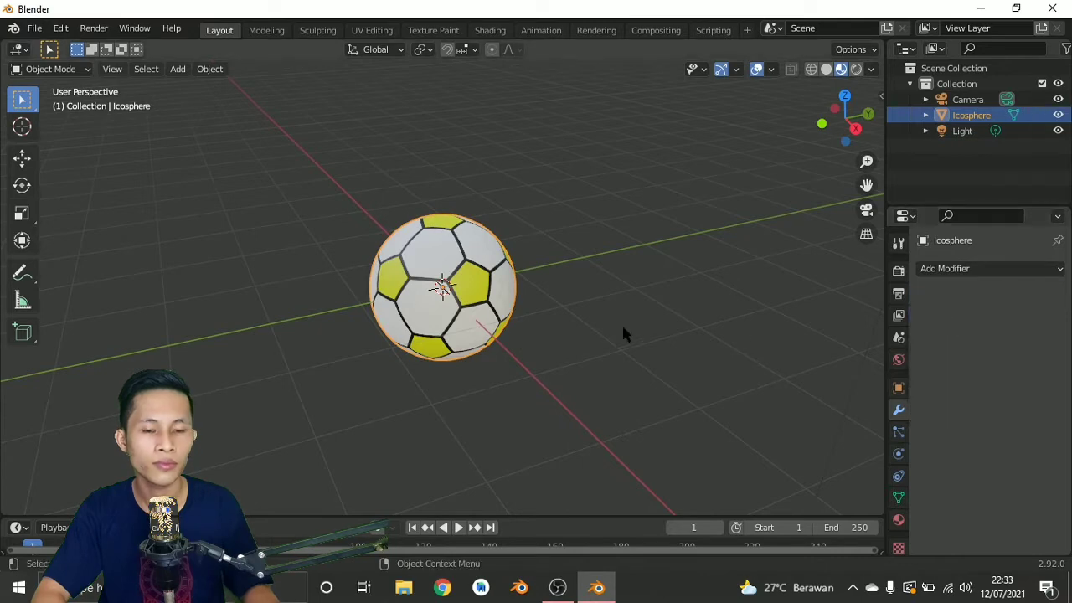
# - Set the icosphere's shading to smooth
pyautogui.rightClick(465, 278)
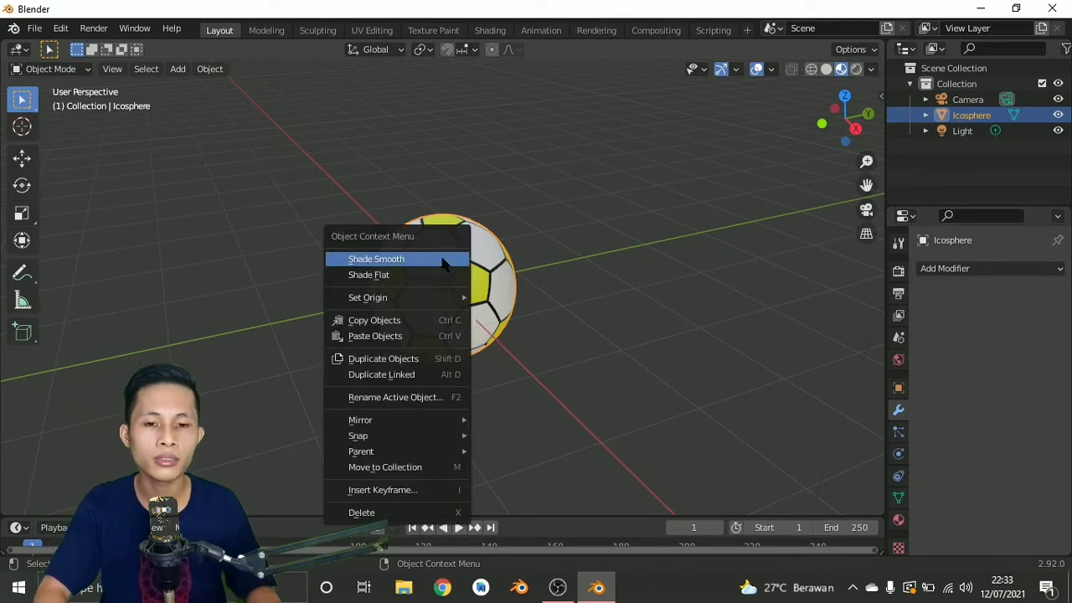
pyautogui.click(444, 263)
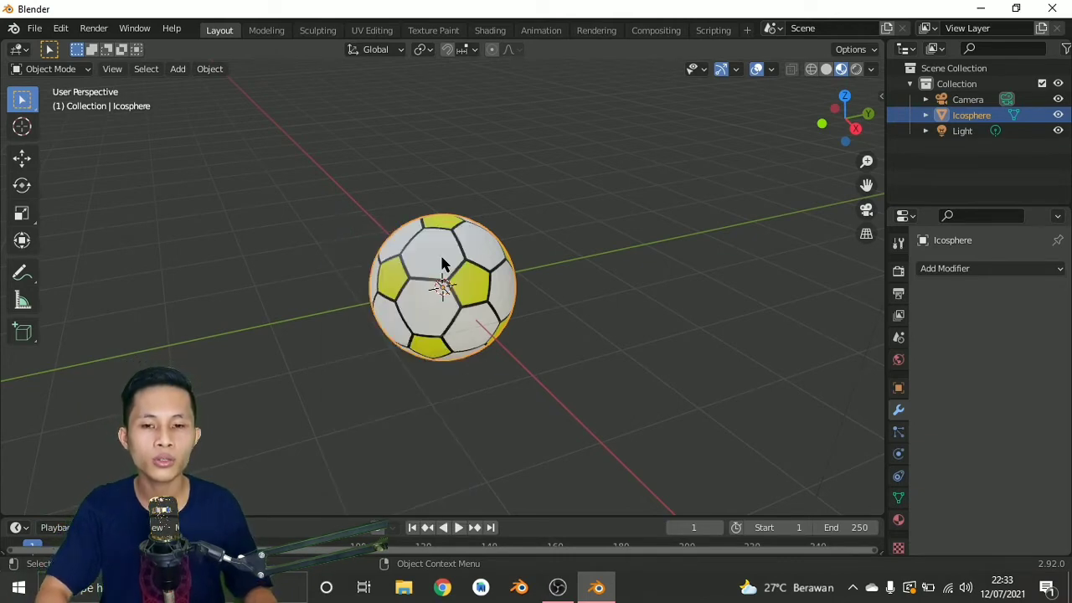
pyautogui.scroll(6, 442, 263)
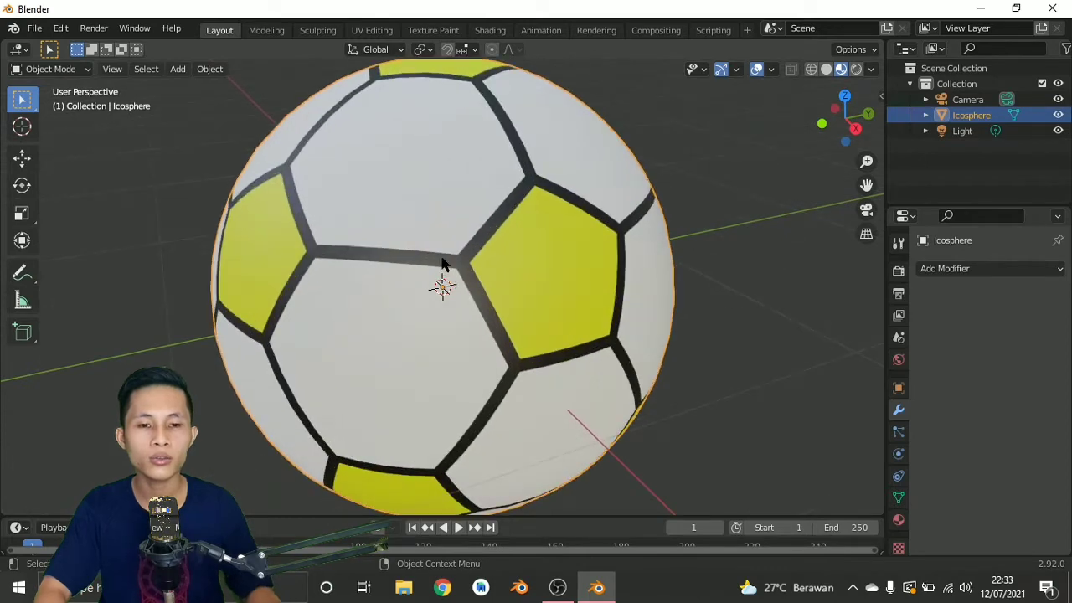
pyautogui.scroll(-1, 442, 263)
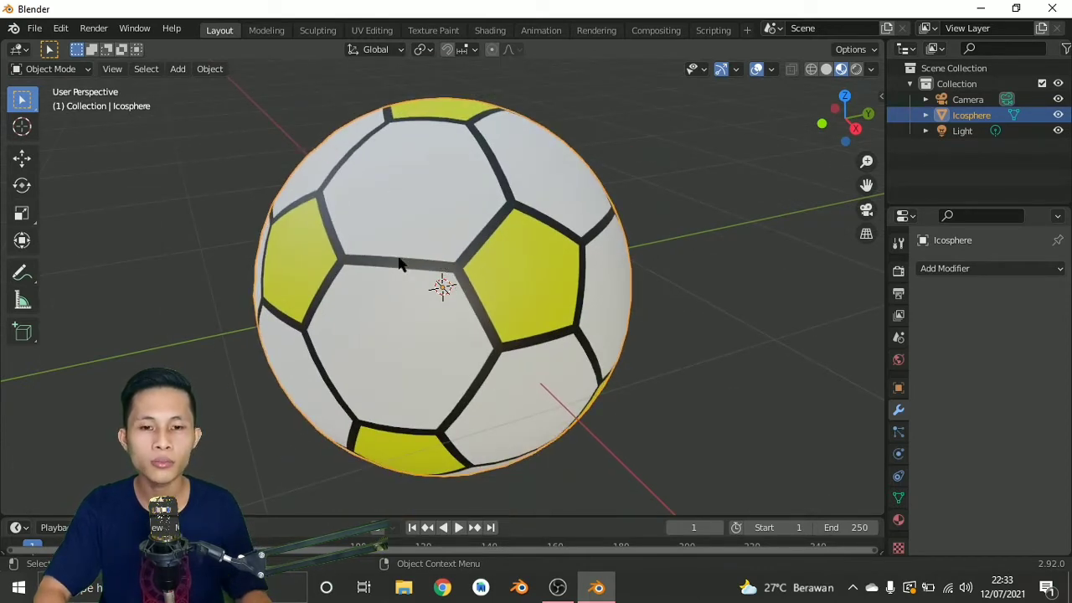
# - In Edit Mode, select all seam faces that use the black Hitam material
pyautogui.press('Tab')
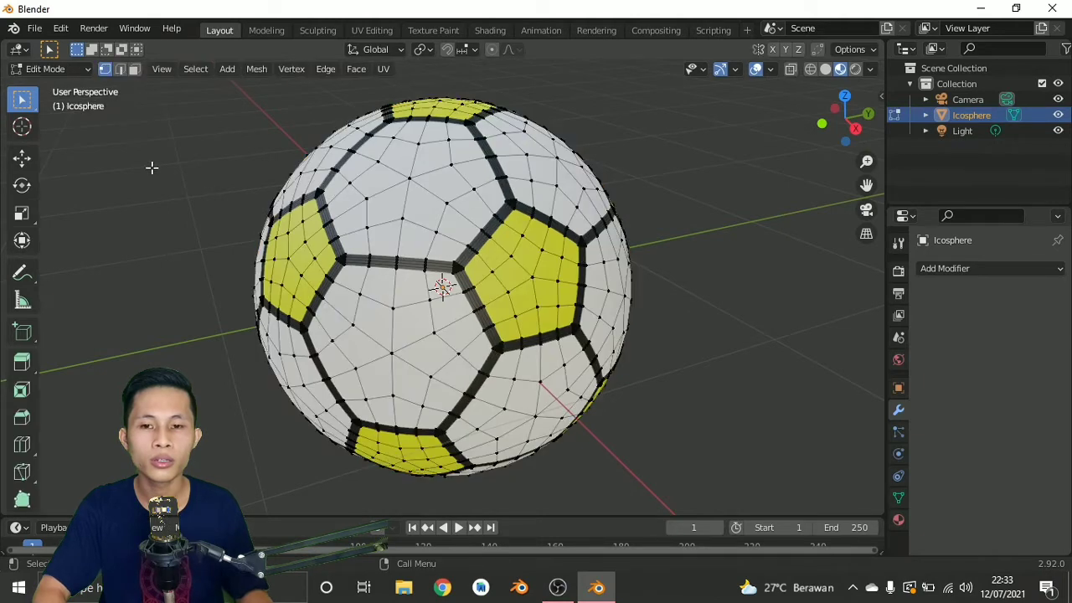
pyautogui.scroll(4, 458, 268)
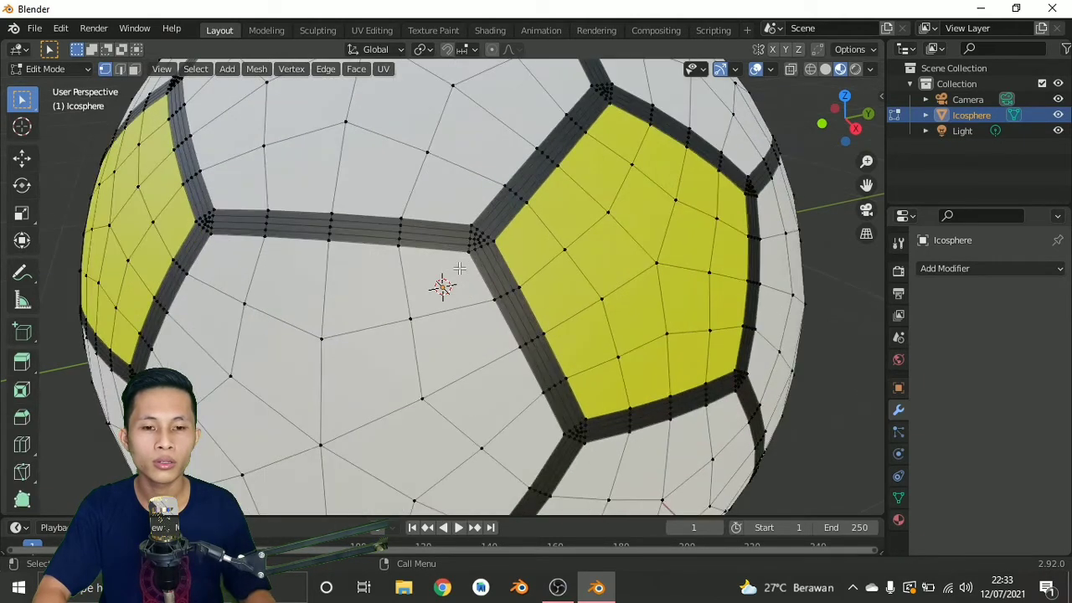
pyautogui.scroll(-2, 458, 268)
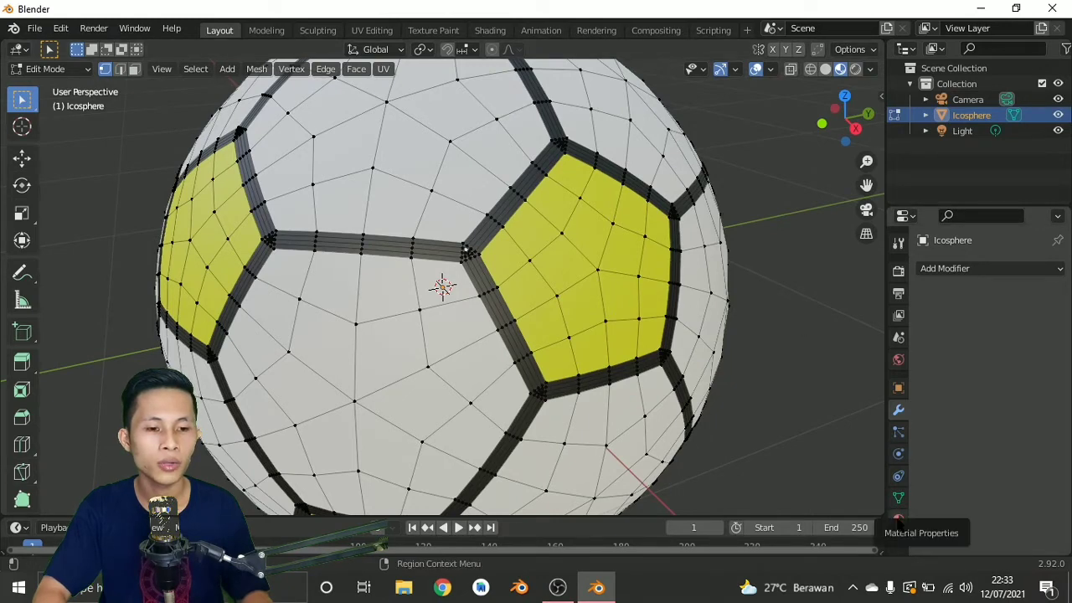
pyautogui.click(898, 520)
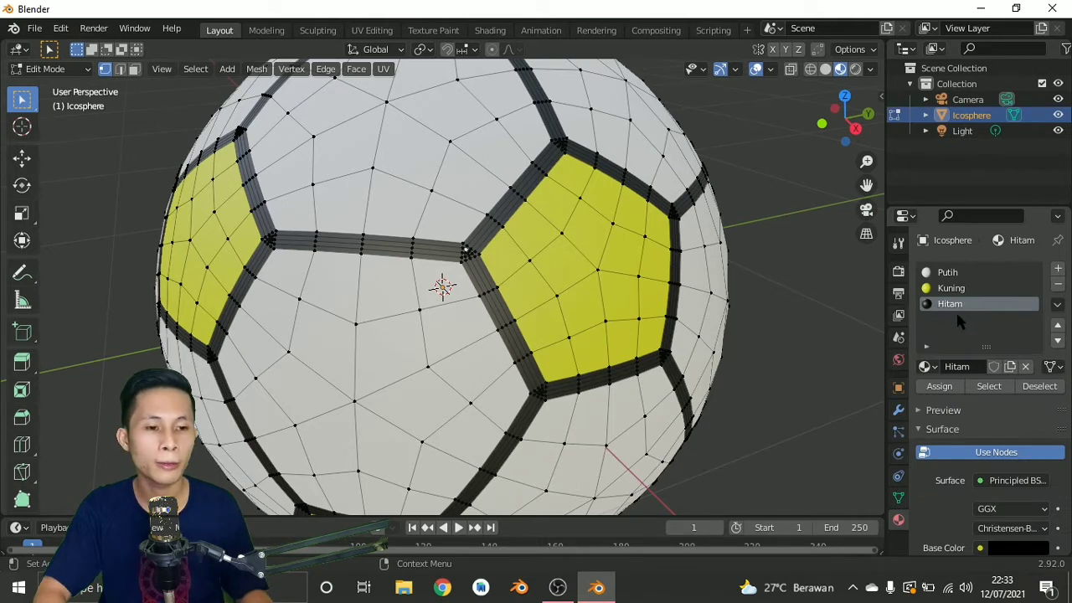
pyautogui.click(988, 386)
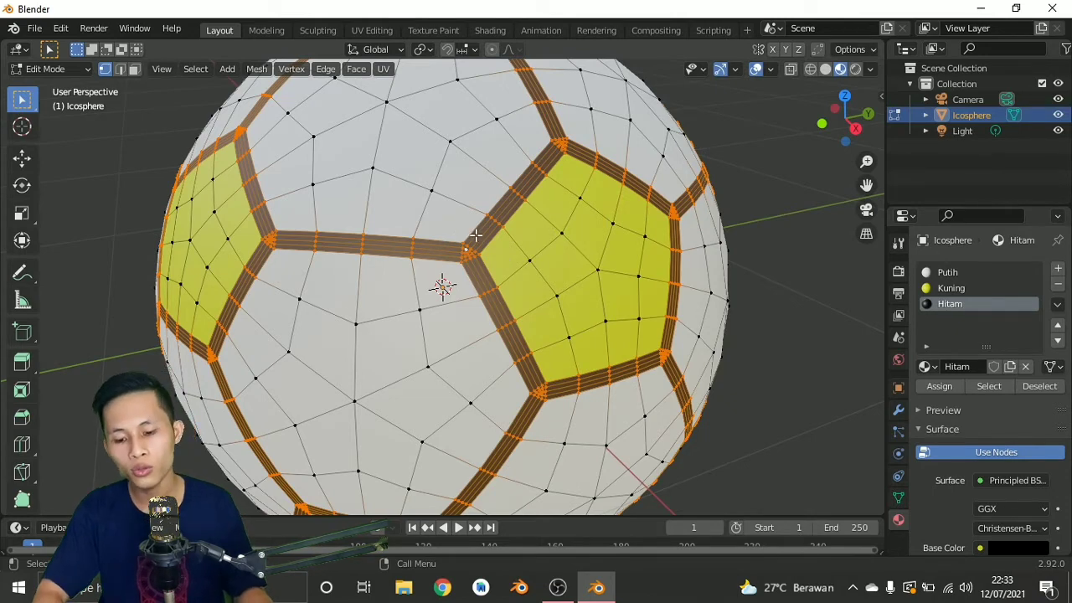
# - Extrude the selected seam faces along their normals by about -0.0103 m and return to Object Mode
pyautogui.hotkey('alt', 'e')
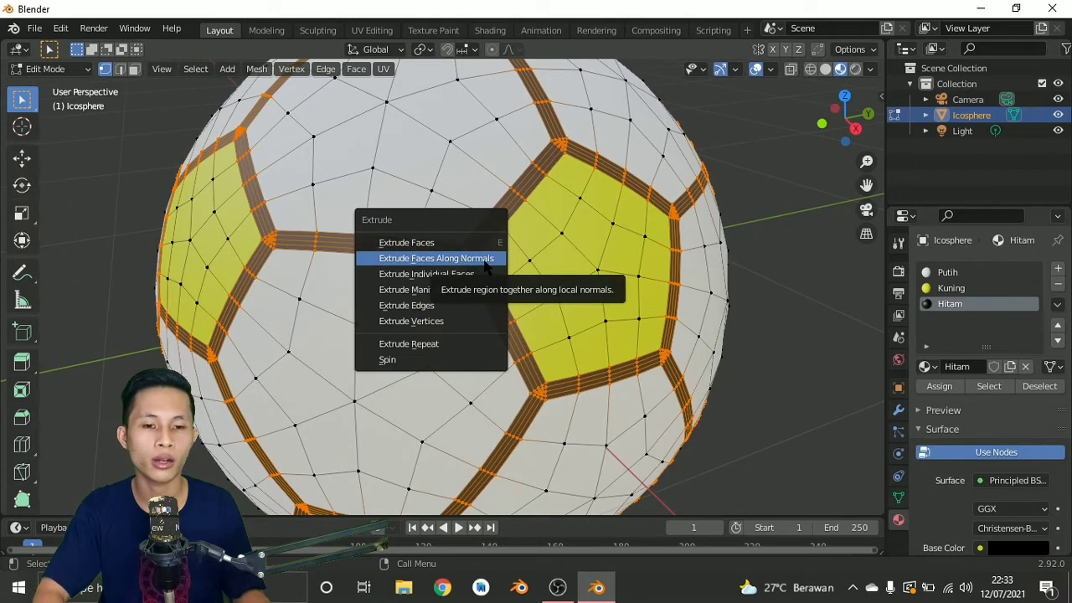
pyautogui.click(484, 260)
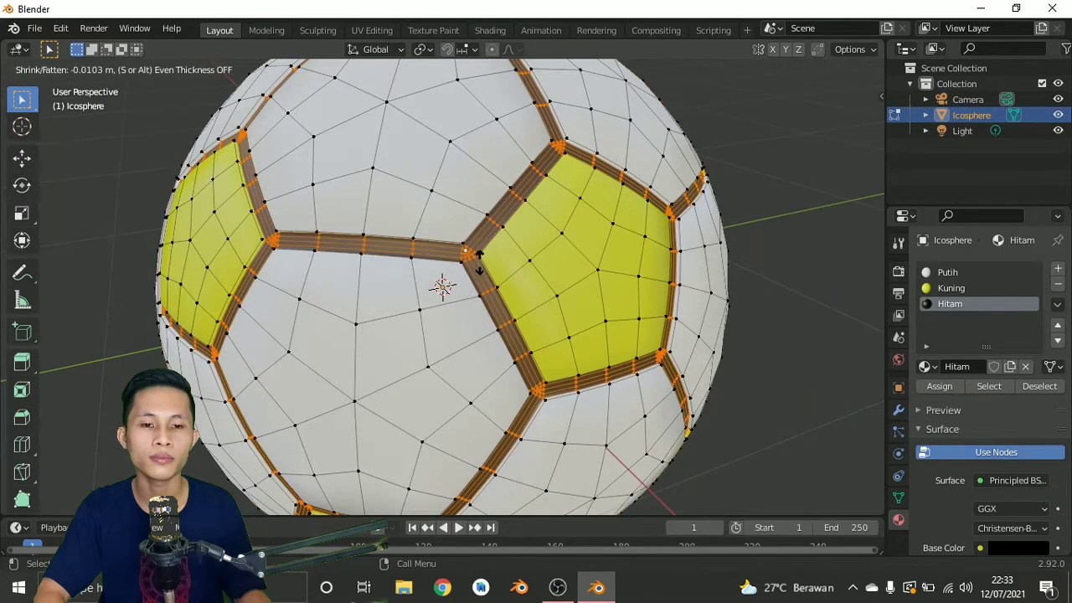
pyautogui.click(479, 263)
pyautogui.scroll(-3, 590, 248)
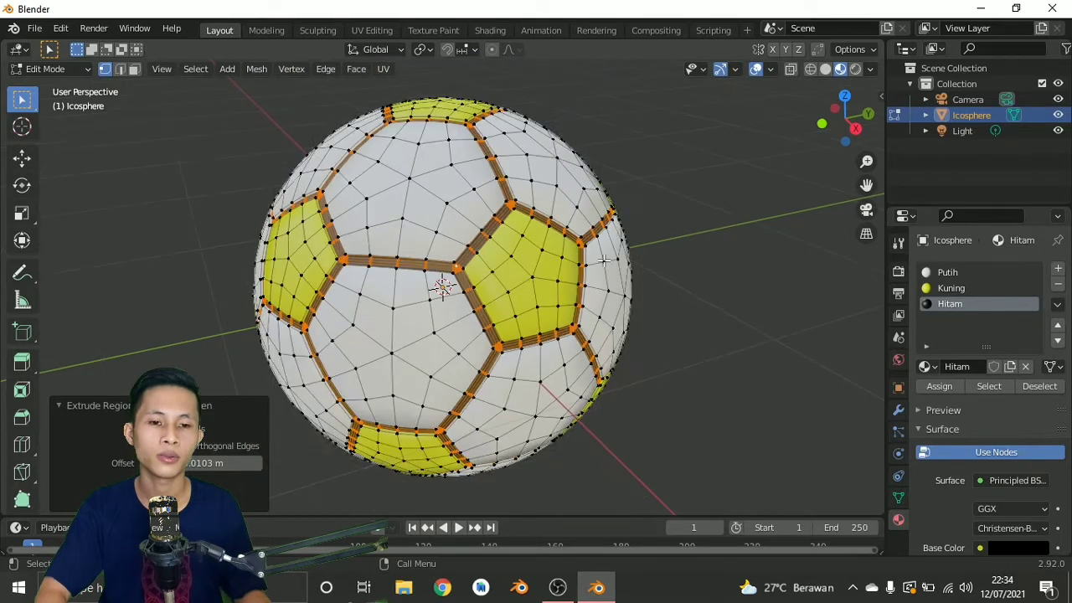
pyautogui.press('Tab')
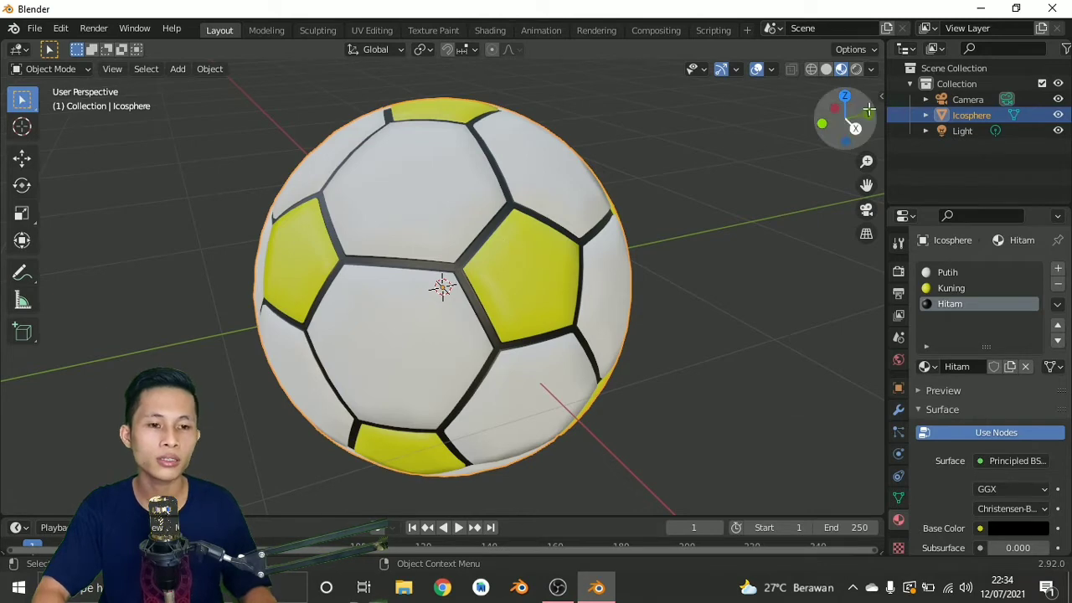
# - Examine the ball's recessed seams and panels from several sides and distances
pyautogui.moveTo(846, 117); pyautogui.dragTo(575, 169)
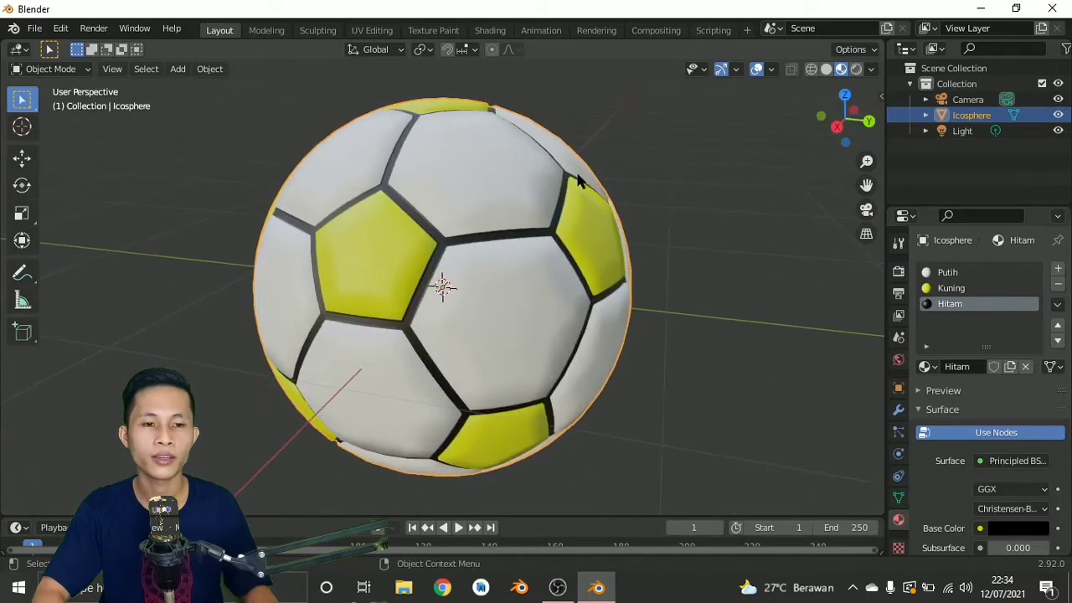
pyautogui.scroll(-3, 545, 209)
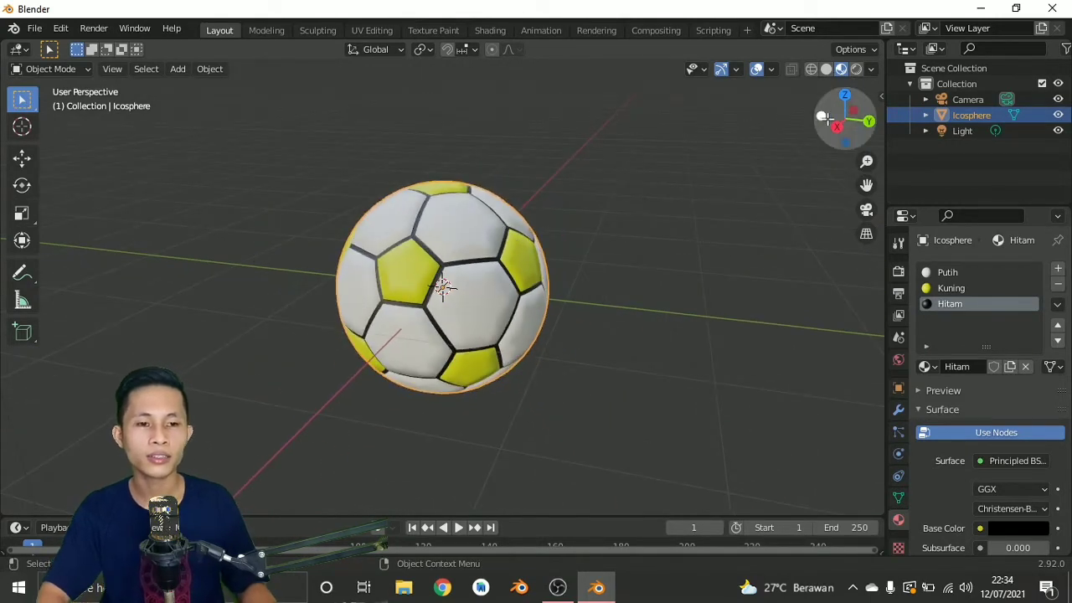
pyautogui.moveTo(837, 117)
pyautogui.mouseDown()
pyautogui.moveTo(804, 117)
pyautogui.moveTo(825, 119)
pyautogui.mouseUp()
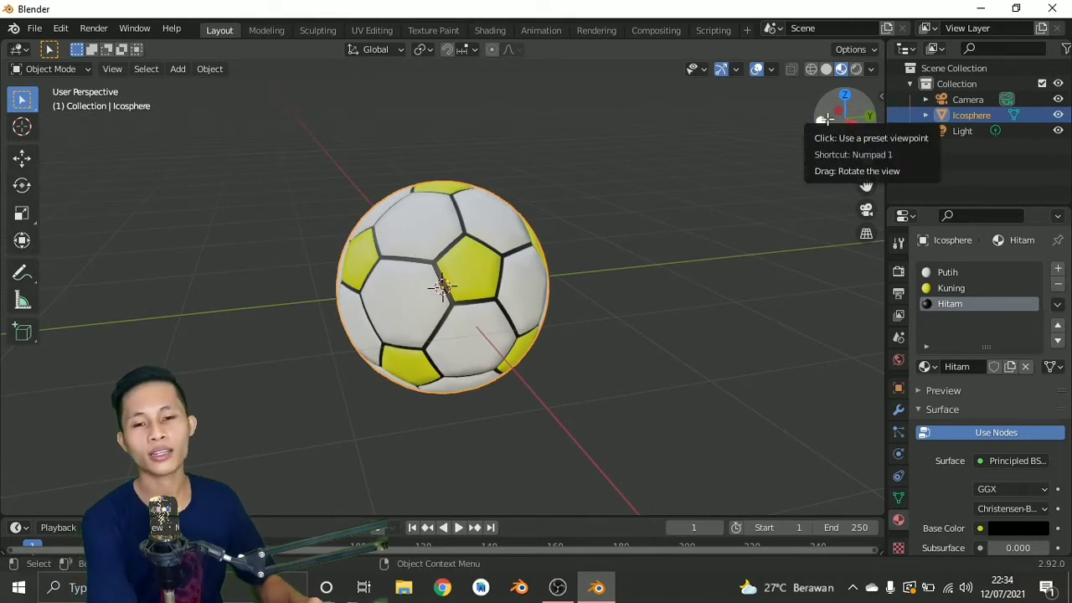
pyautogui.scroll(-2, 628, 192)
pyautogui.scroll(-2, 586, 219)
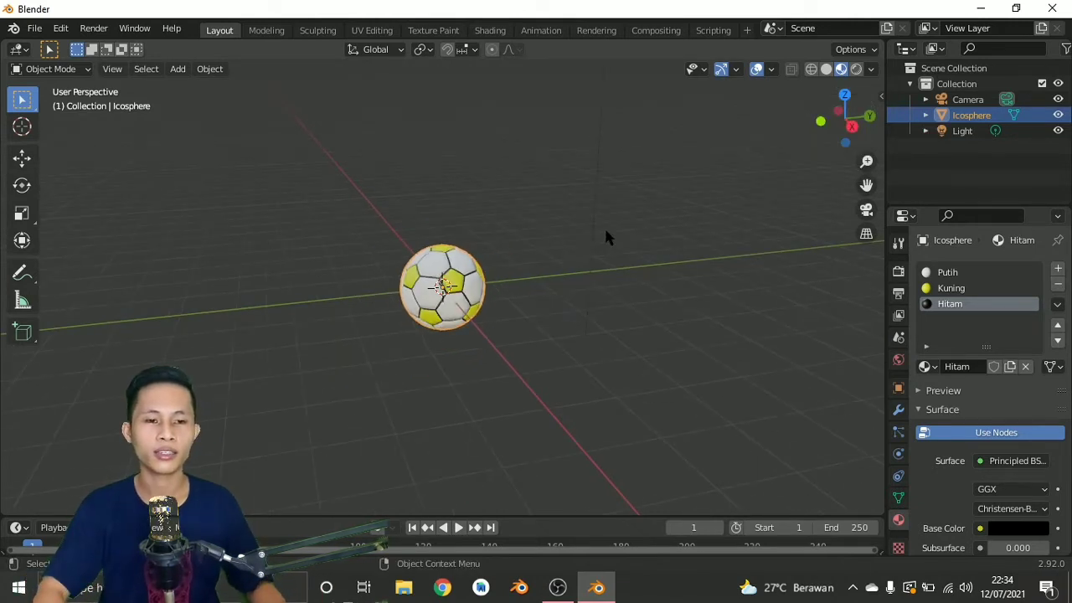
pyautogui.scroll(2, 621, 219)
pyautogui.scroll(1, 623, 219)
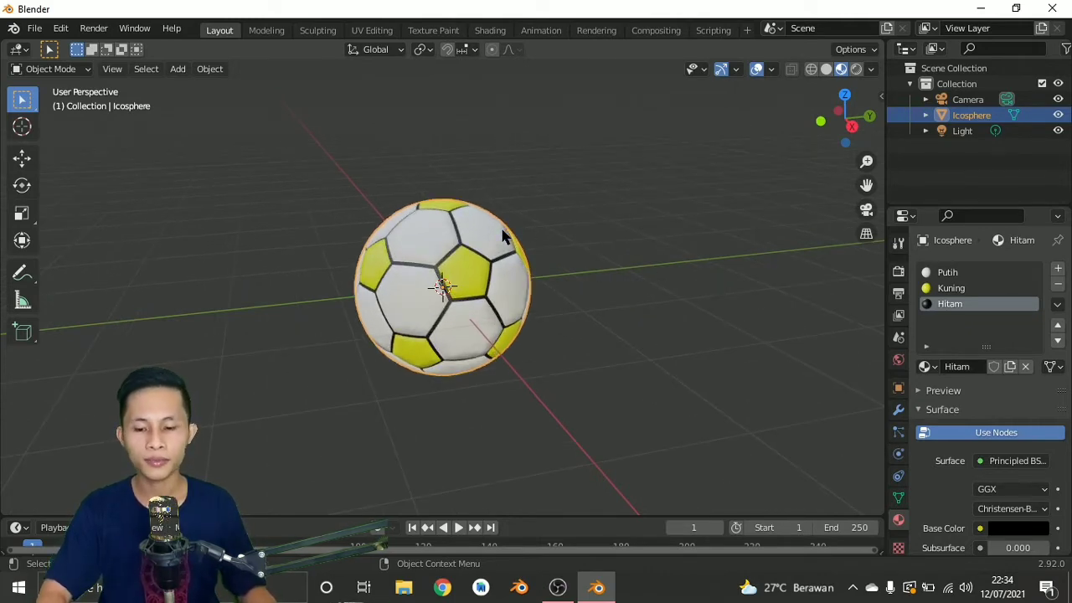
pyautogui.scroll(-2, 500, 224)
# - Add a mesh plane at the ball's centre and scale it by 10 as the ground
pyautogui.hotkey('shift', 'a')
pyautogui.moveTo(477, 264)
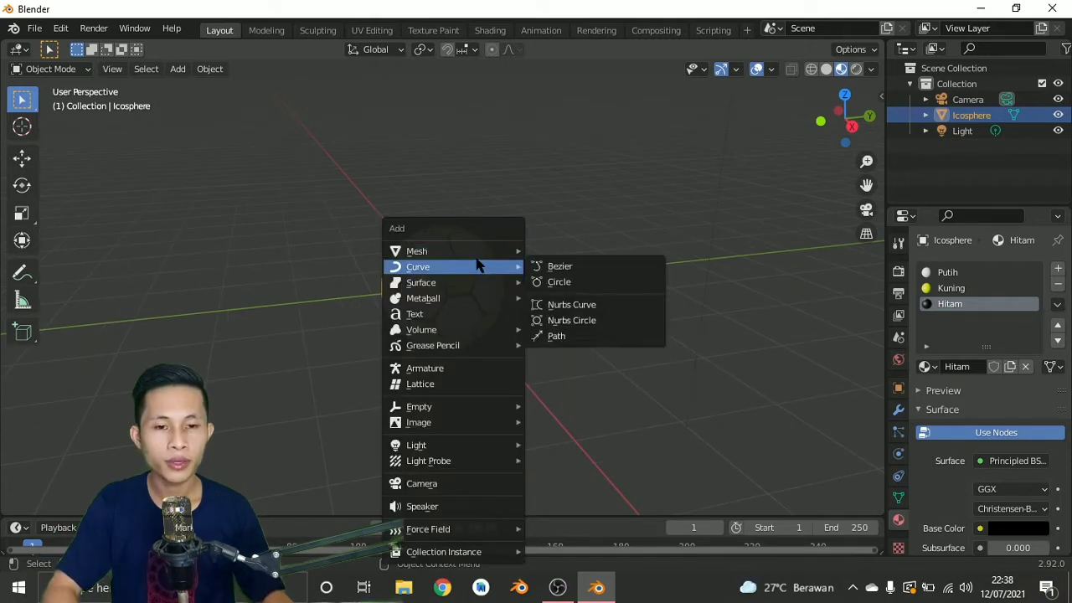
pyautogui.click(555, 250)
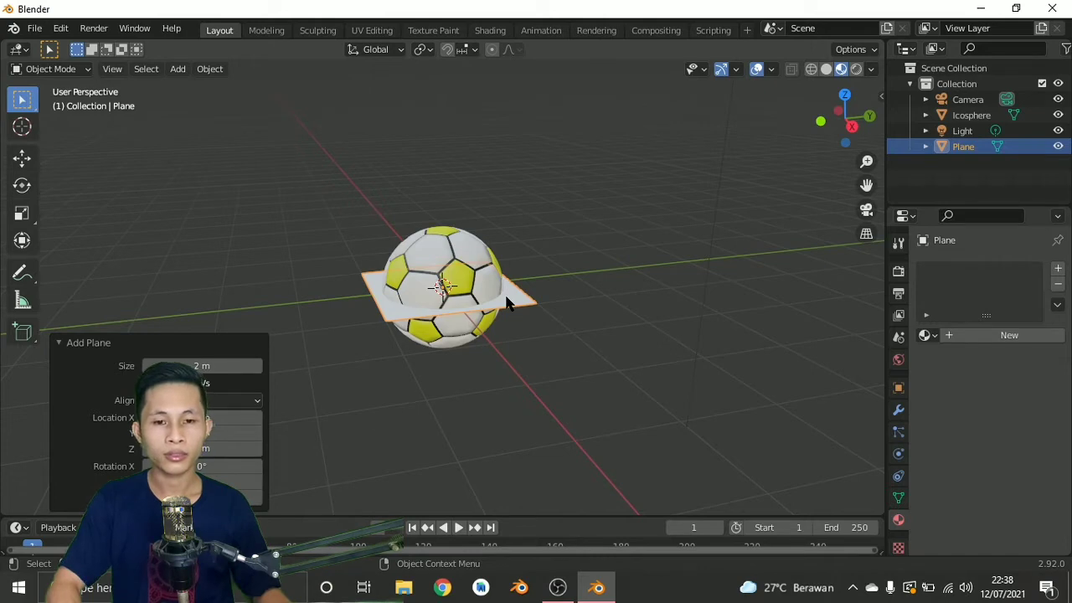
pyautogui.press('s')
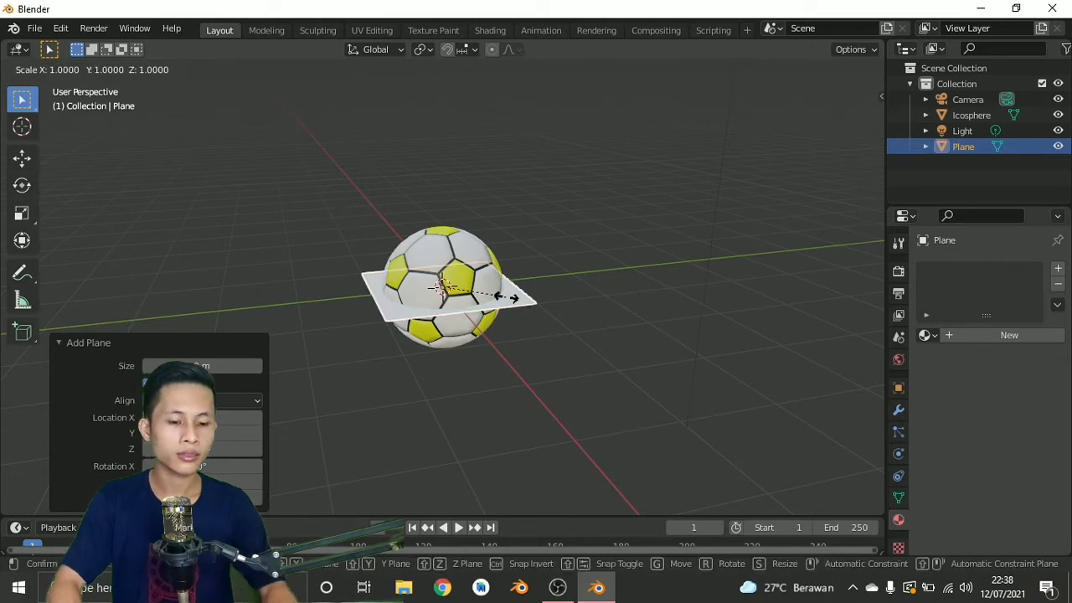
pyautogui.write('10')
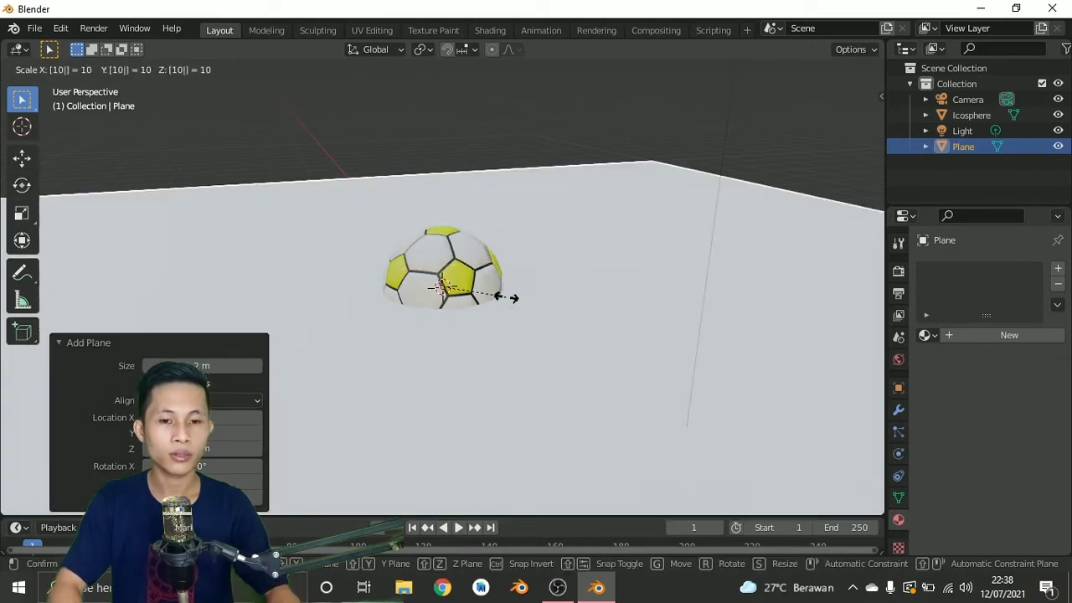
pyautogui.press('Return')
# - In the right orthographic view, move the ball up along Z until it rests on the ground plane
pyautogui.scroll(-6, 526, 363)
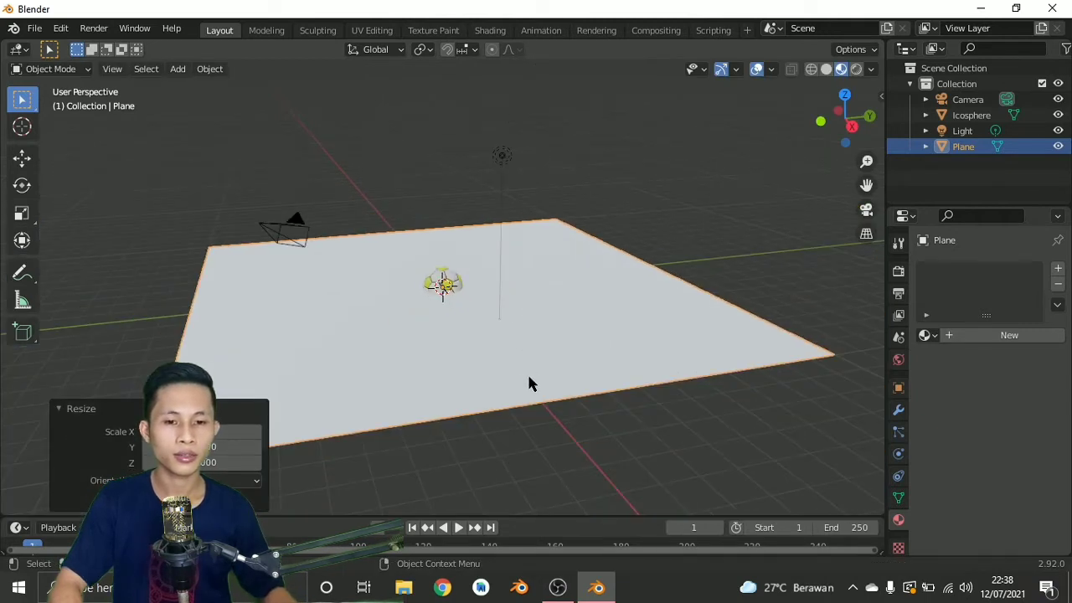
pyautogui.scroll(2, 465, 363)
pyautogui.moveTo(442, 377); pyautogui.dragTo(515, 383, button='middle')
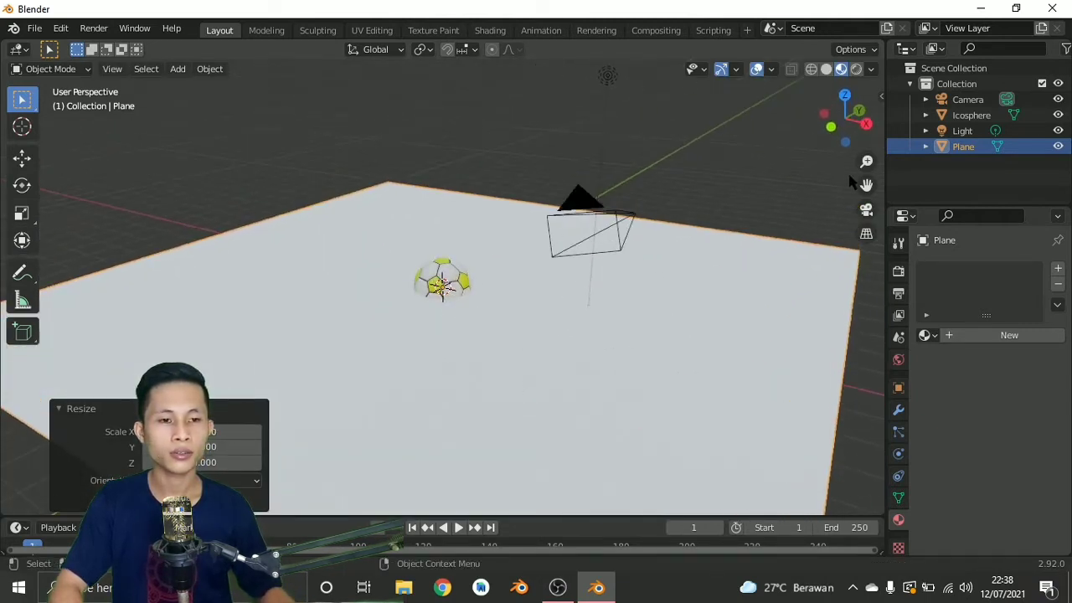
pyautogui.click(865, 123)
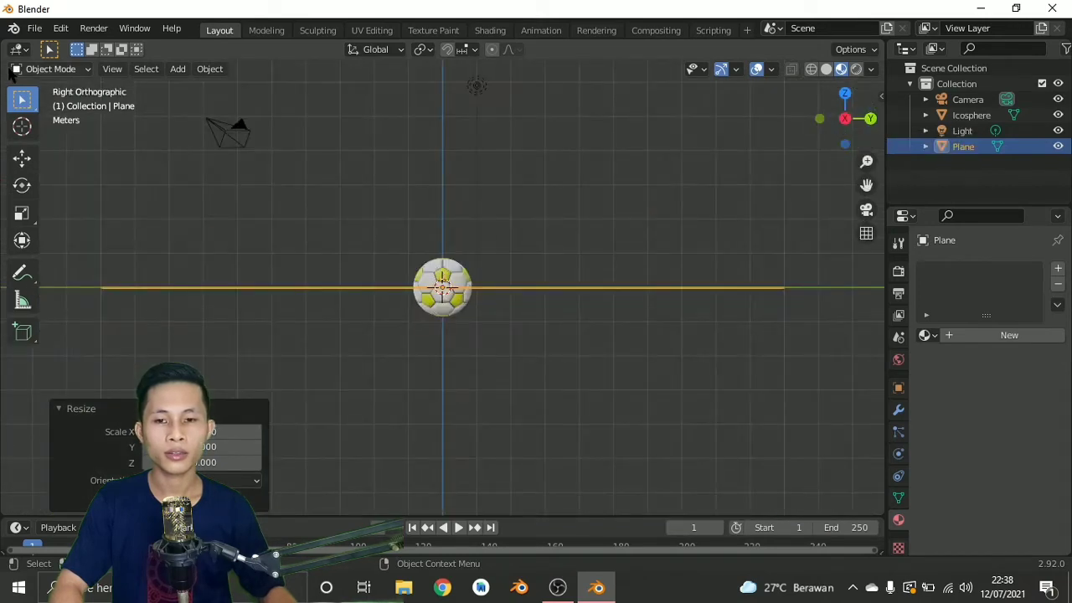
pyautogui.click(21, 157)
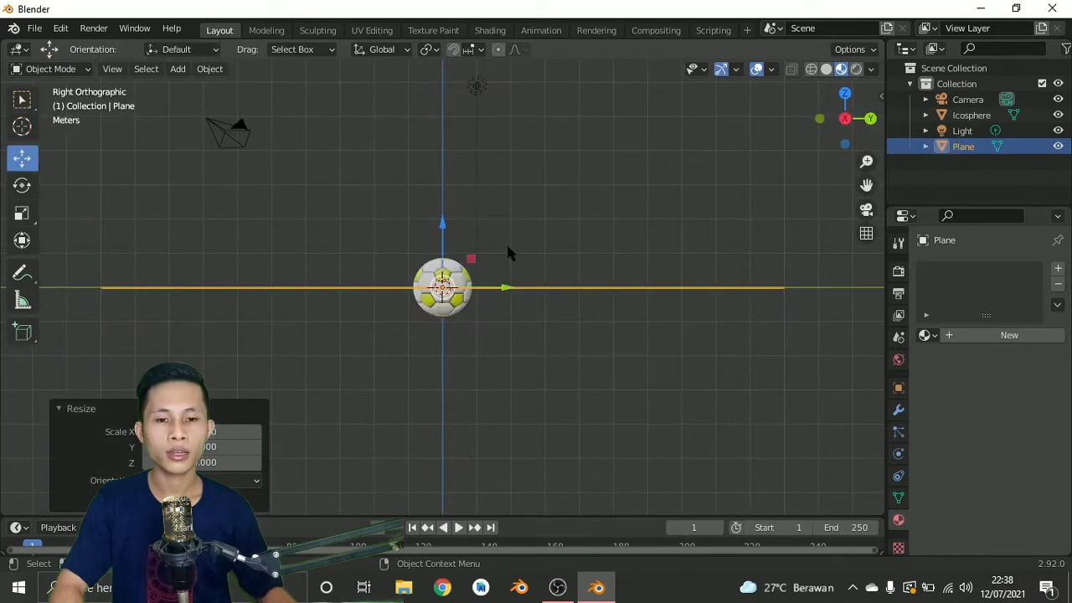
pyautogui.click(433, 272)
pyautogui.moveTo(442, 226); pyautogui.dragTo(442, 197)
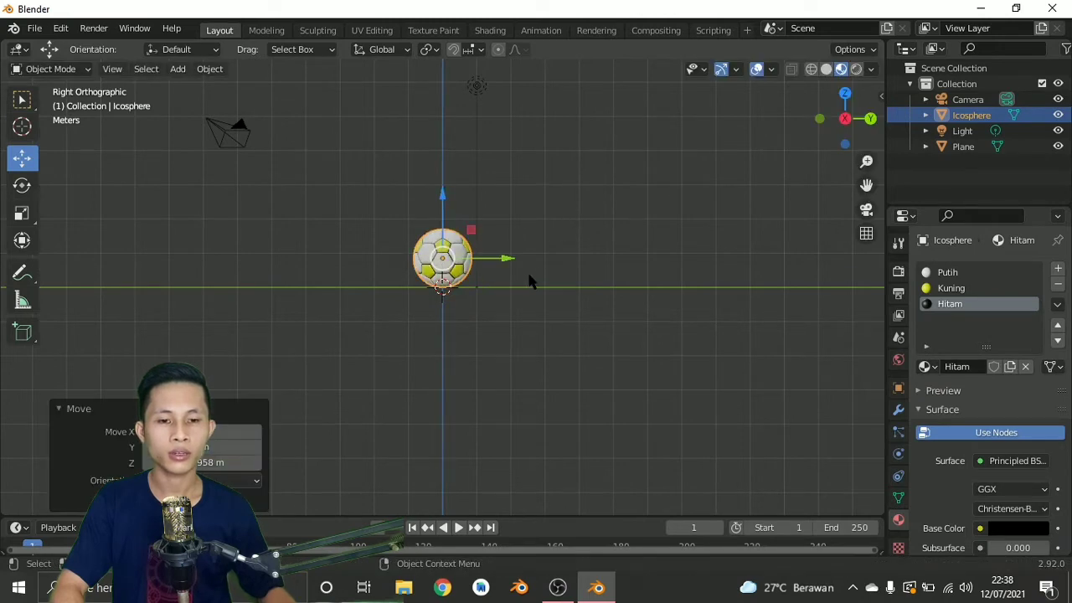
# - Add a second mesh plane at the scene's centre and rotate it 90° about the global Y axis so it stands upright
pyautogui.moveTo(531, 280)
pyautogui.mouseDown(button='middle')
pyautogui.moveTo(525, 263)
pyautogui.moveTo(476, 287)
pyautogui.moveTo(382, 303)
pyautogui.moveTo(469, 301)
pyautogui.moveTo(458, 324)
pyautogui.moveTo(656, 299)
pyautogui.moveTo(571, 318)
pyautogui.moveTo(524, 270)
pyautogui.mouseUp(button='middle')
pyautogui.scroll(4, 524, 271)
pyautogui.scroll(-3, 528, 266)
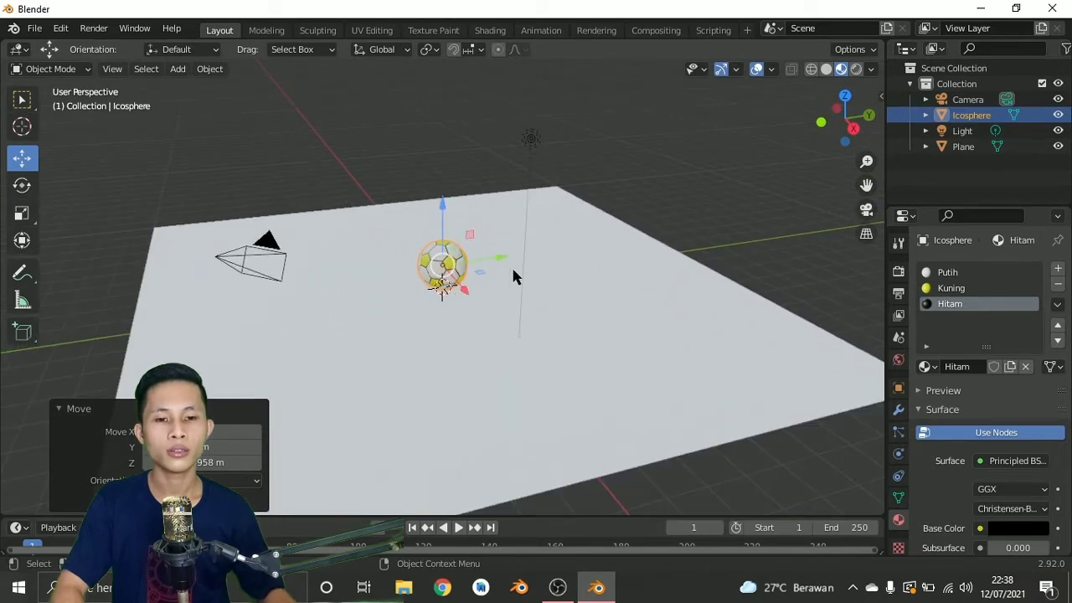
pyautogui.hotkey('shift', 'a')
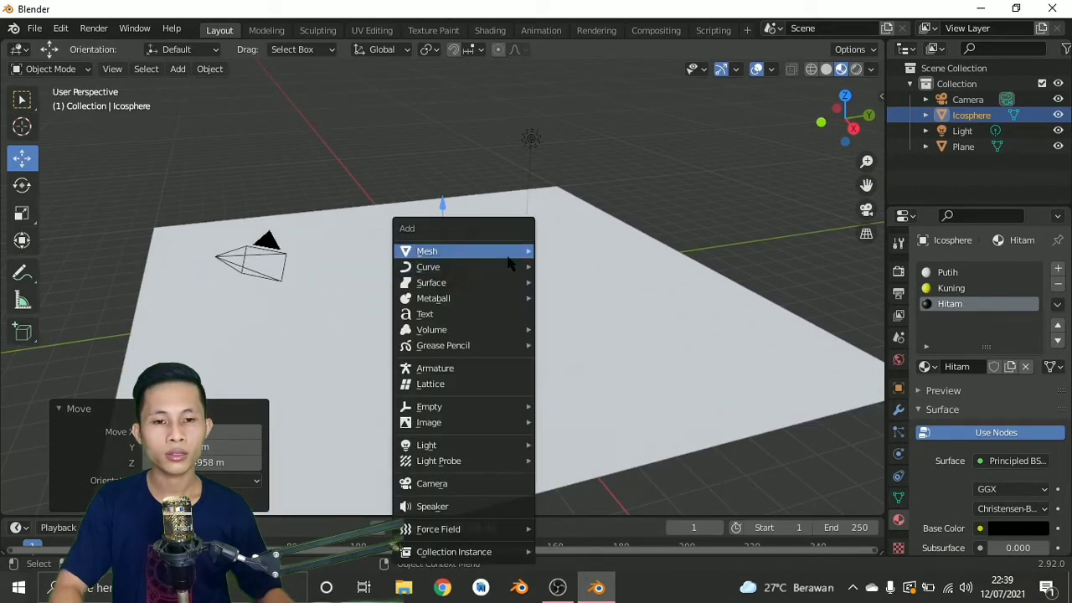
pyautogui.moveTo(476, 252)
pyautogui.click(551, 251)
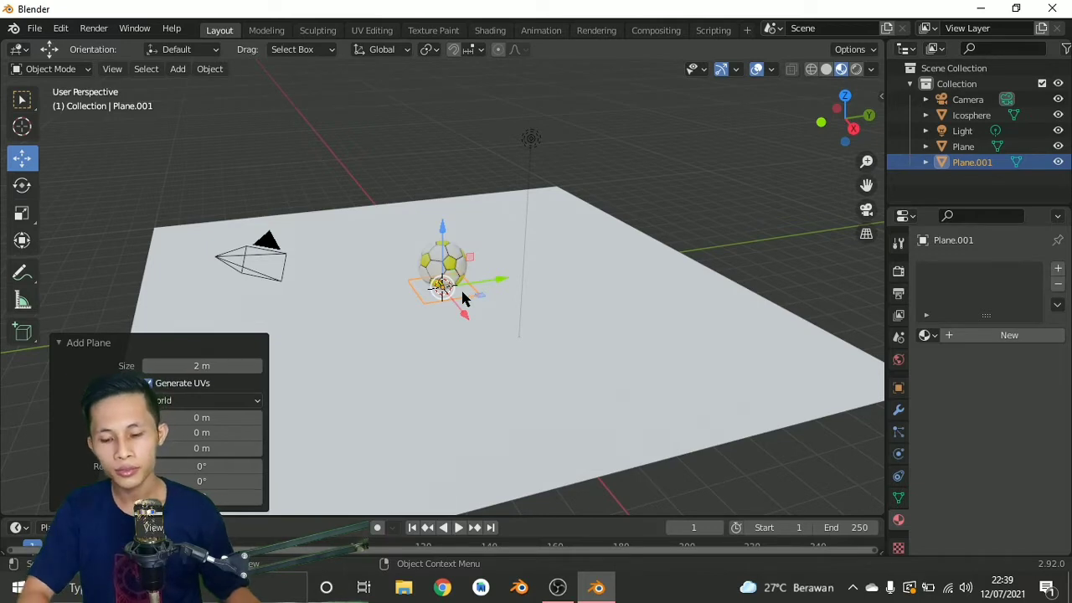
pyautogui.press('r')
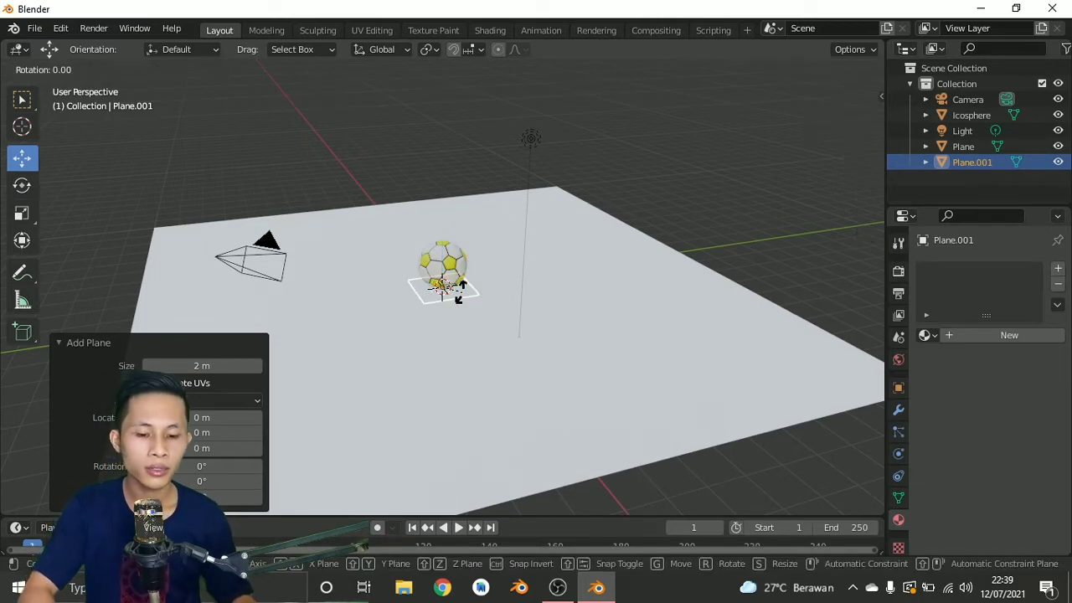
pyautogui.press('y')
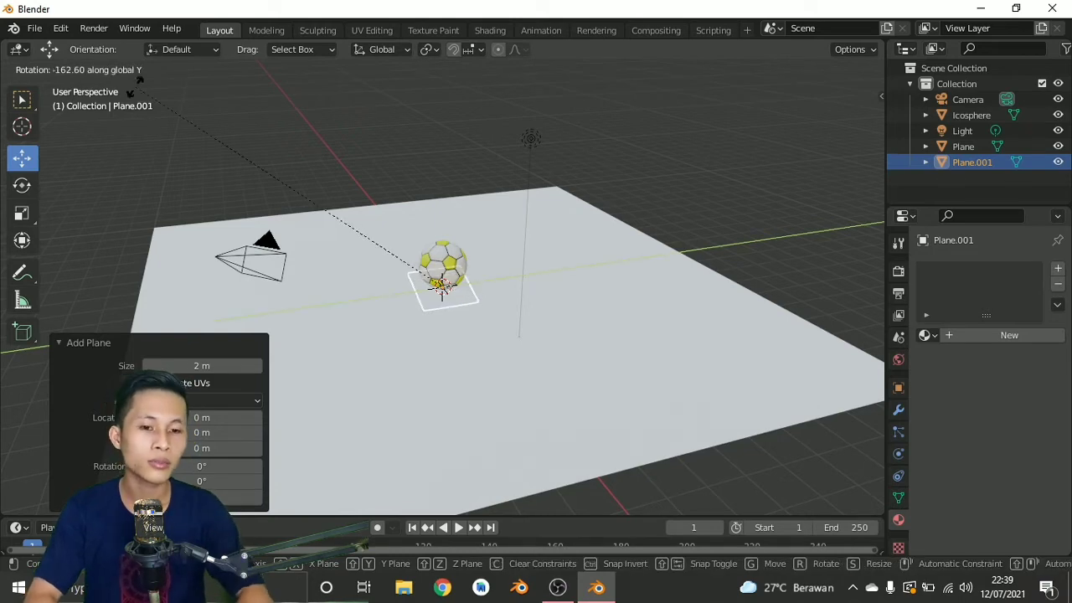
pyautogui.write('90')
pyautogui.press('Return')
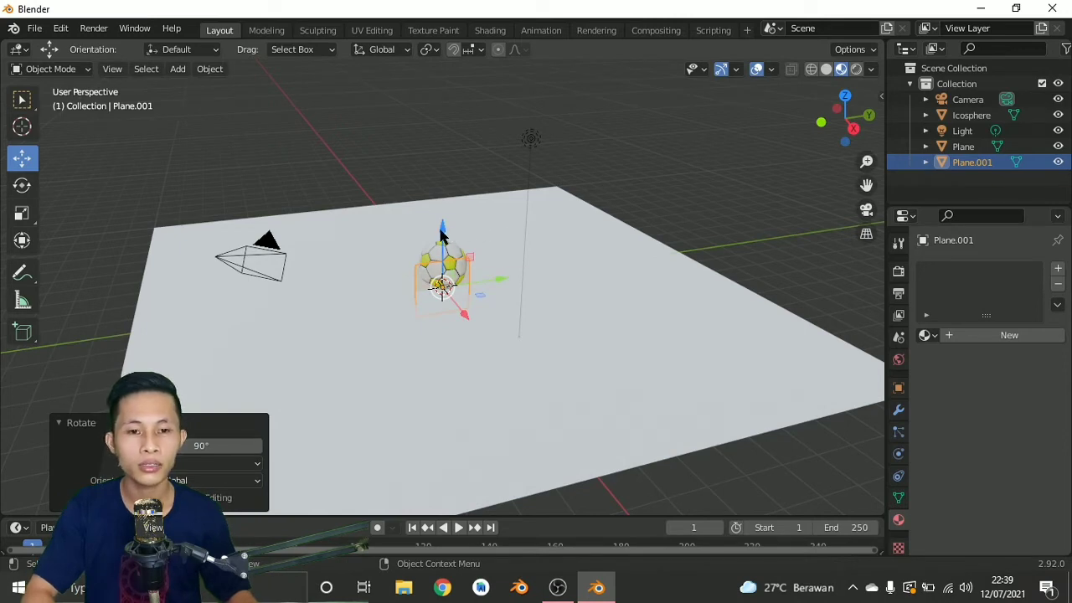
# - Raise the upright plane until its lower edge rests on the ground, finishing with about 0.496 m along Z in the right orthographic view
pyautogui.press('x')
pyautogui.press('Escape')
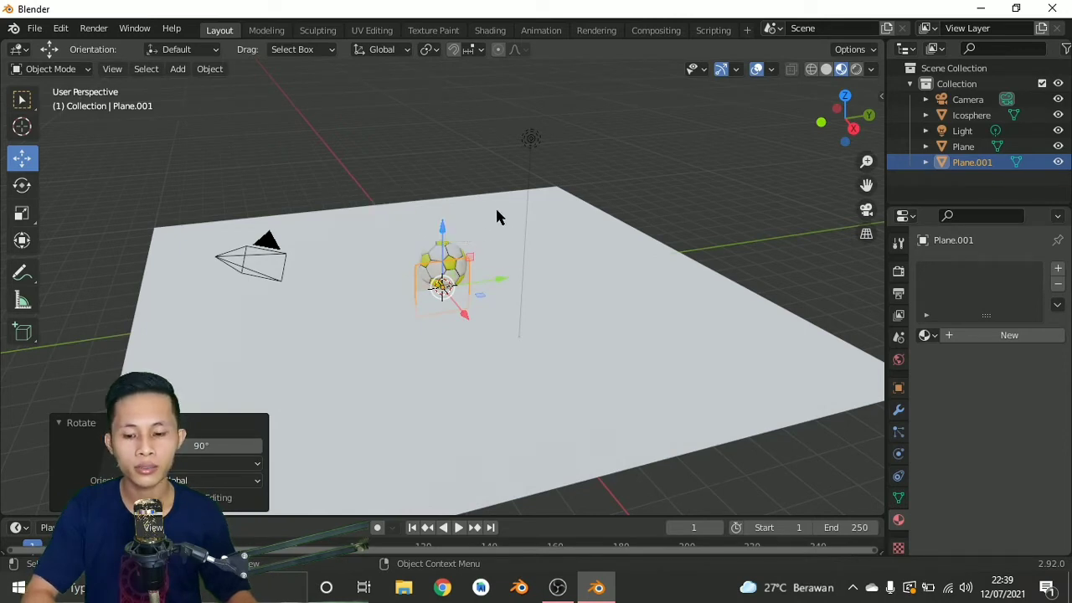
pyautogui.press('z')
pyautogui.click(445, 225)
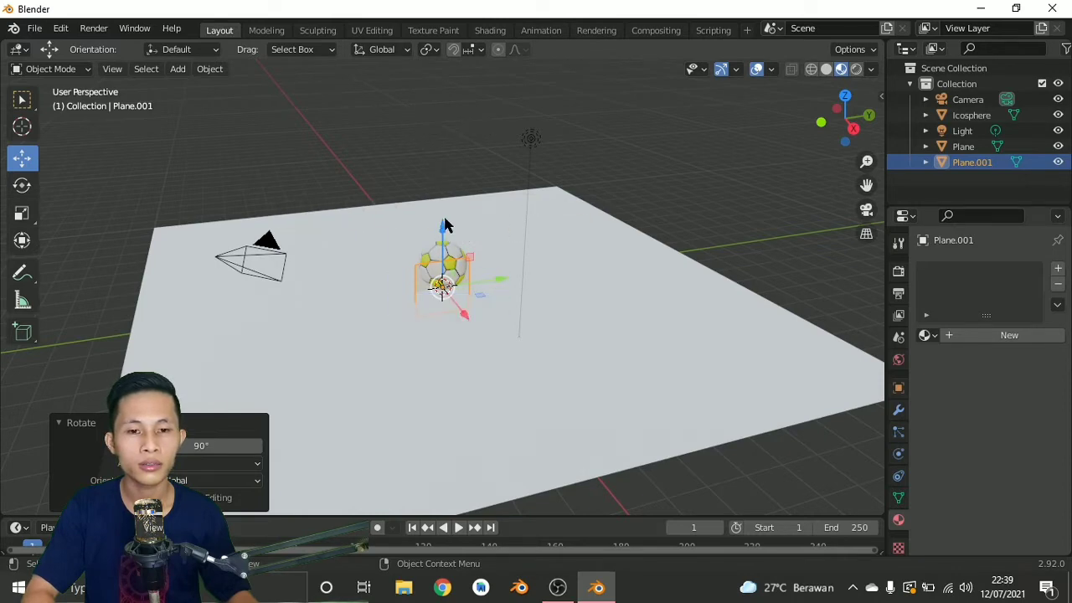
pyautogui.press('g')
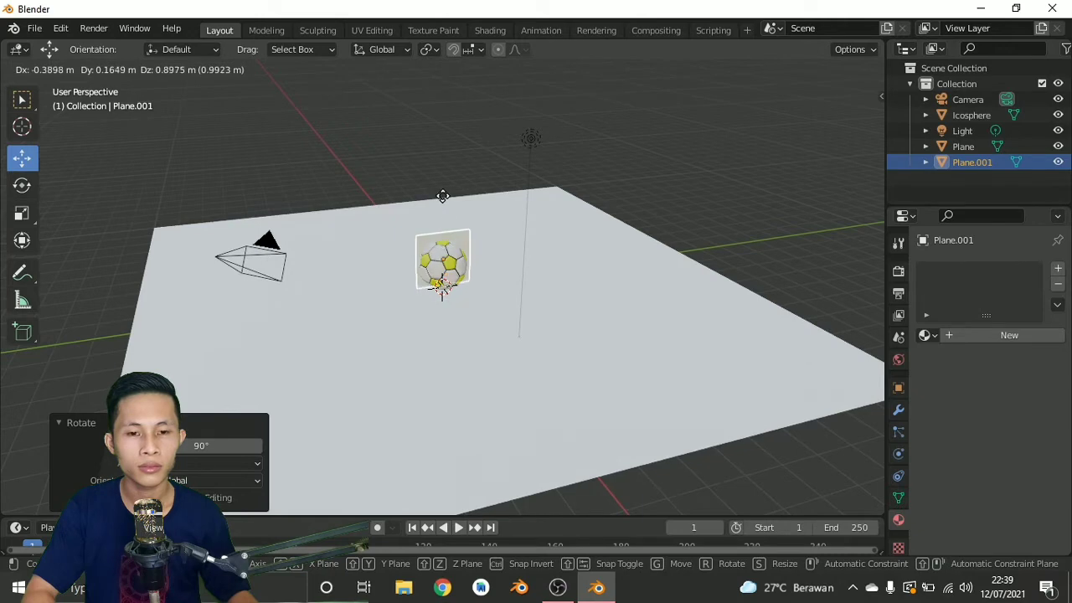
pyautogui.click(442, 204)
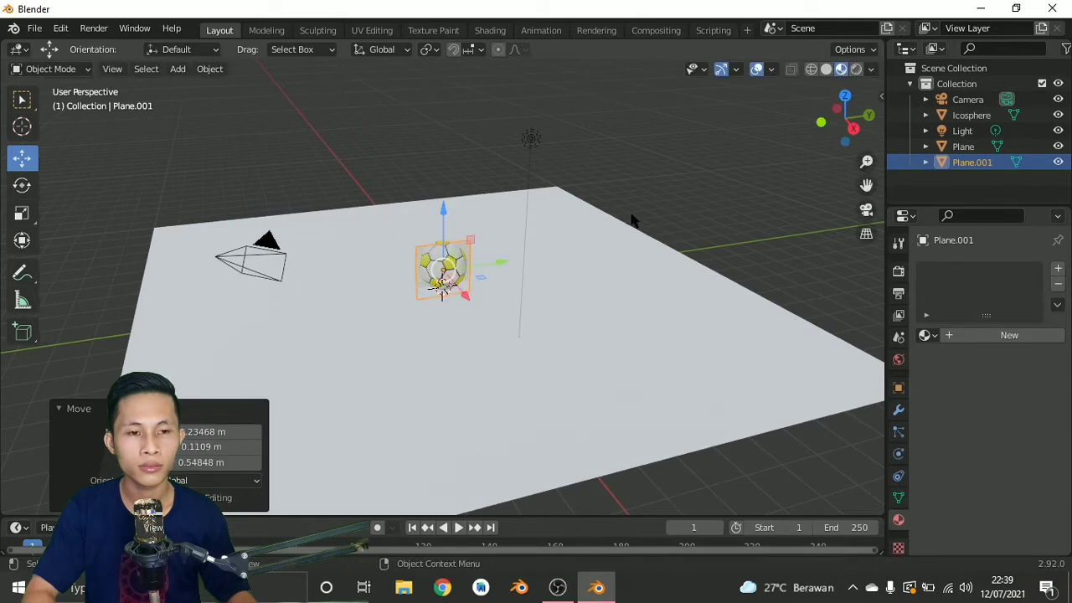
pyautogui.click(853, 128)
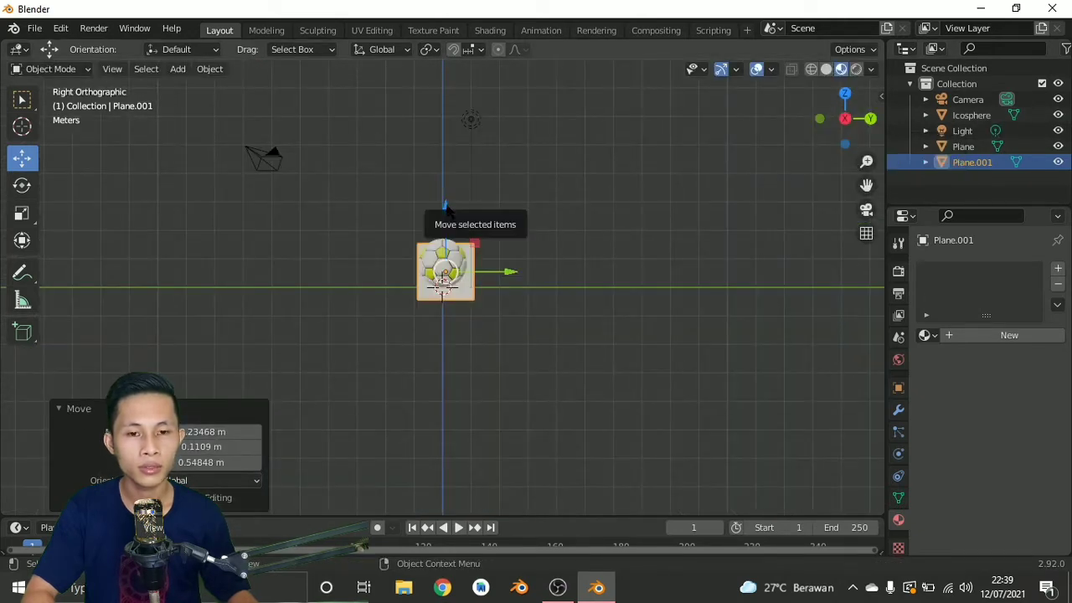
pyautogui.moveTo(445, 216); pyautogui.dragTo(446, 188)
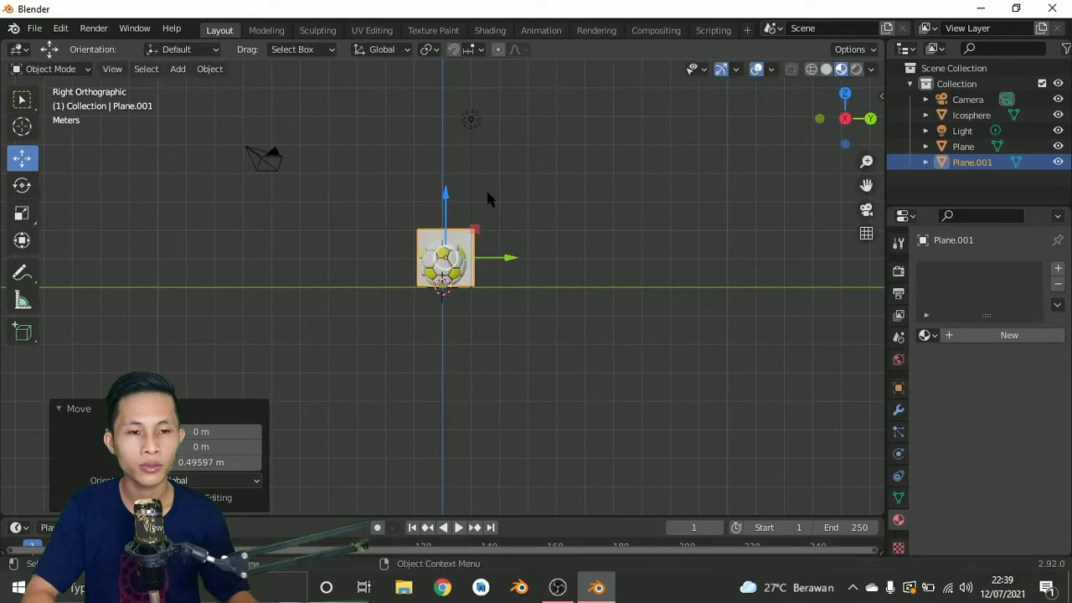
# - Move the upright plane about 4.93 m along the X axis so it stands behind the ball
pyautogui.click(822, 122)
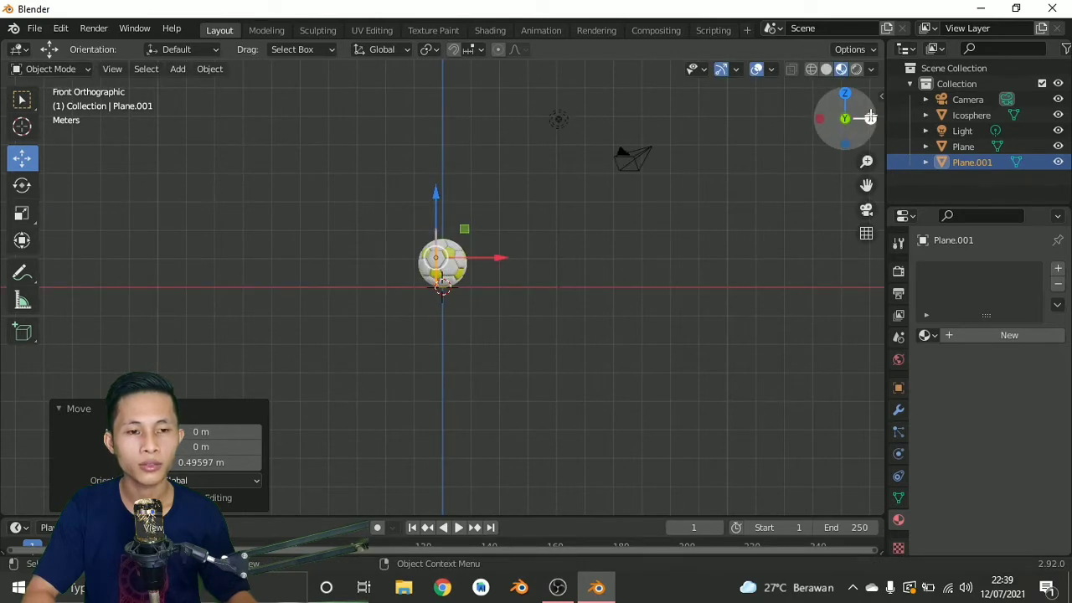
pyautogui.moveTo(871, 117); pyautogui.dragTo(758, 154)
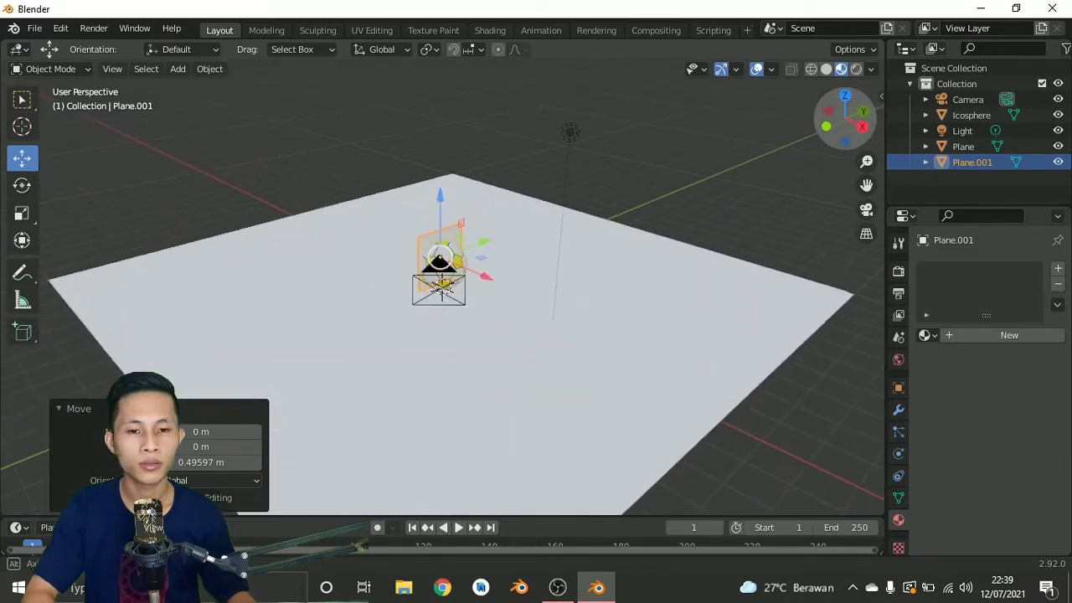
pyautogui.moveTo(474, 279); pyautogui.dragTo(390, 258)
pyautogui.moveTo(841, 117); pyautogui.dragTo(801, 123)
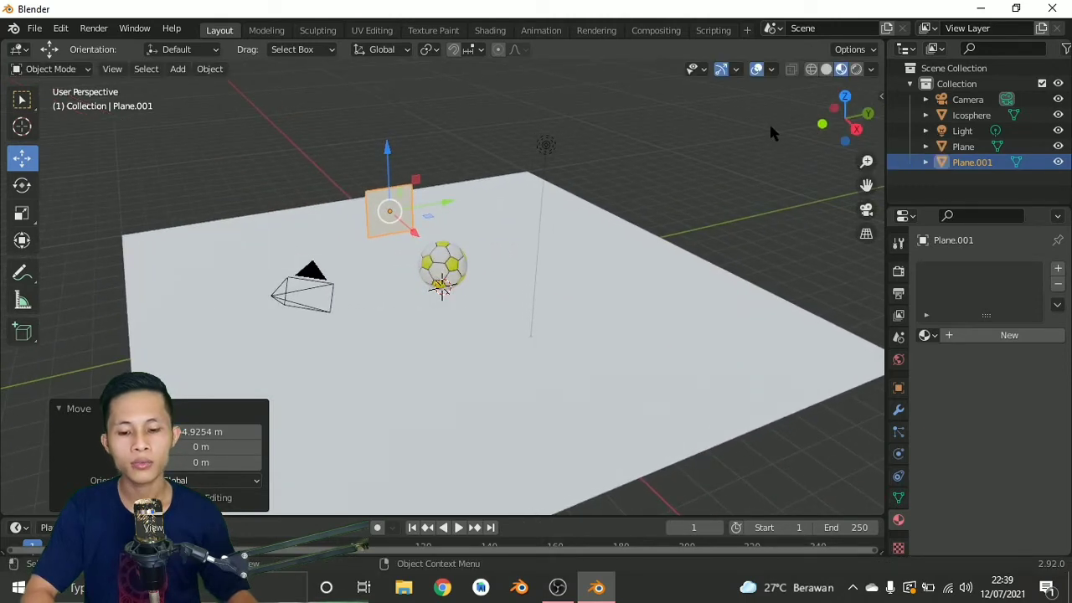
pyautogui.press('s')
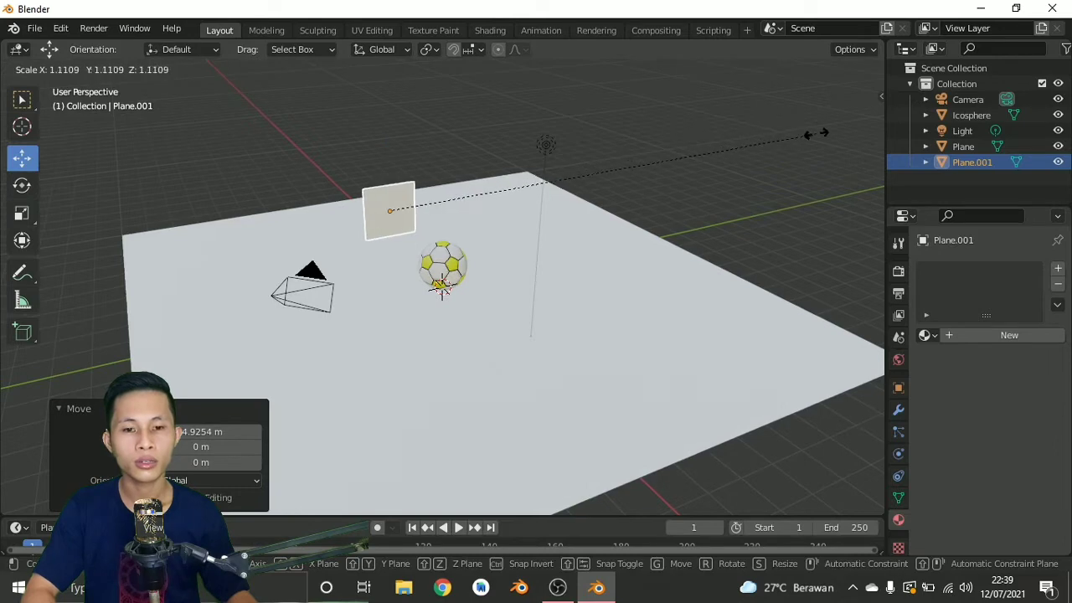
pyautogui.press('r')
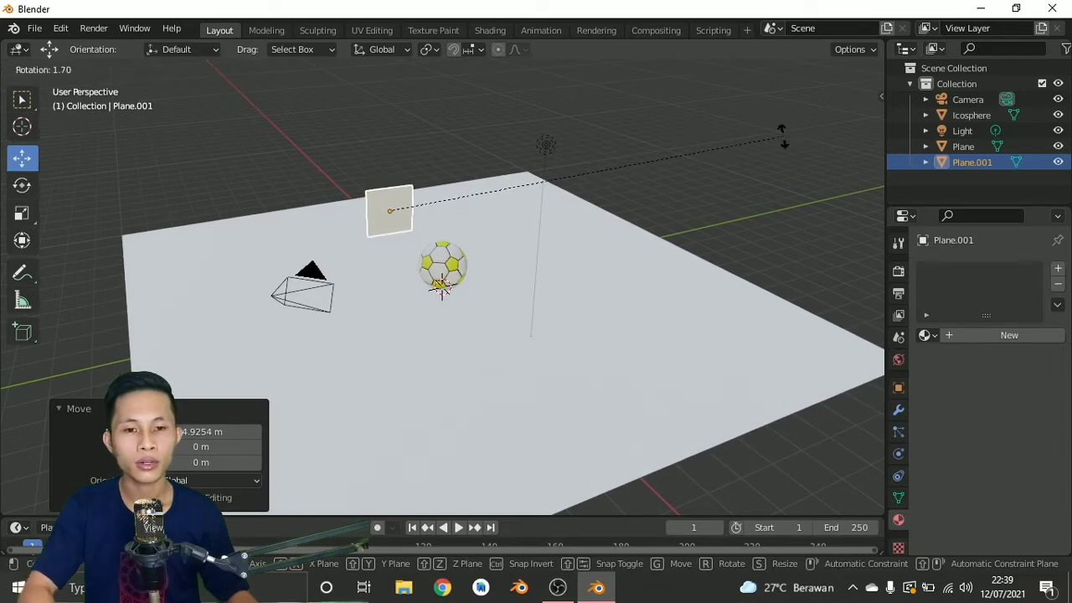
pyautogui.click(669, 166)
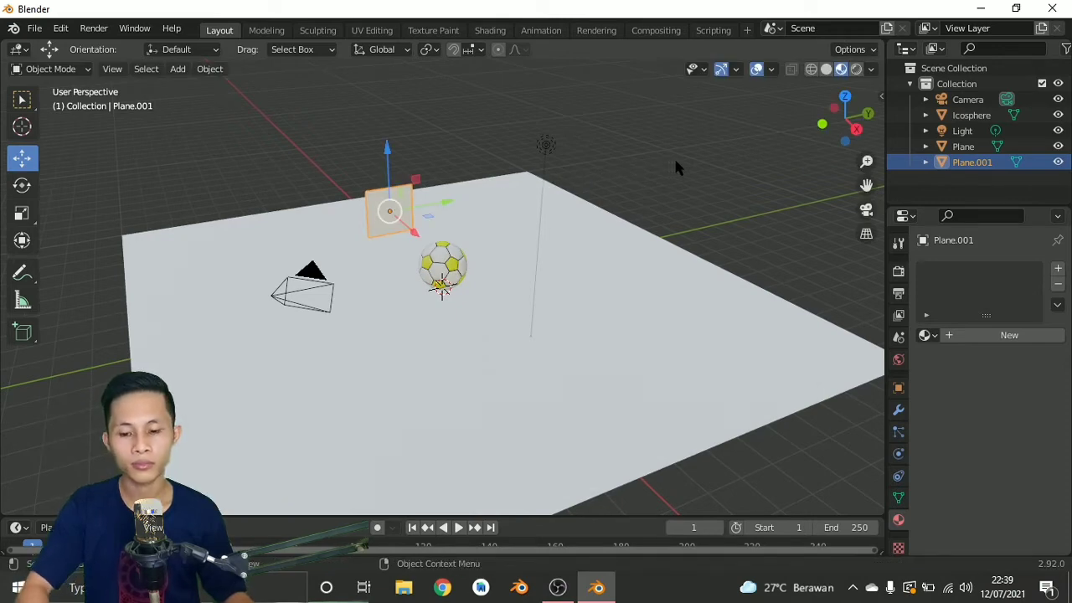
# - Stretch the upright plane into a long back wall by scaling it along global Y by about 6.1, then again by about 1.39
pyautogui.press('s')
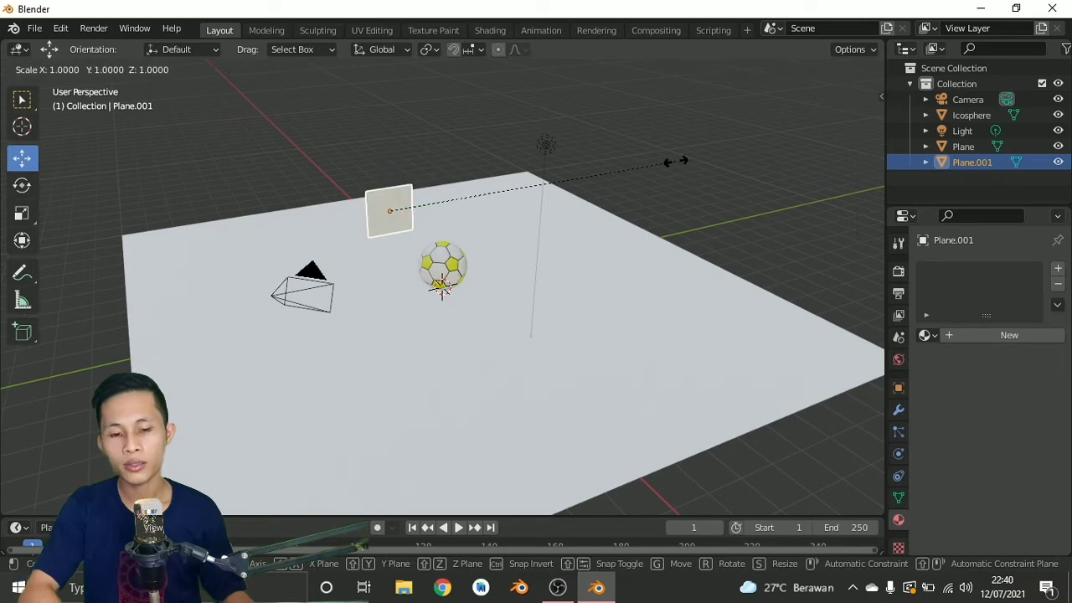
pyautogui.press('y')
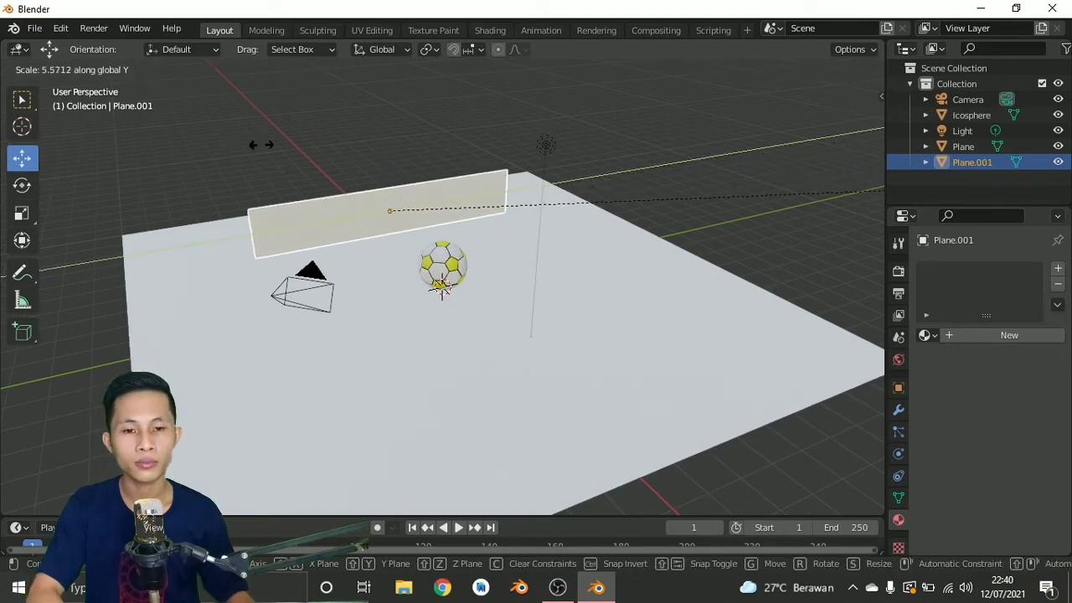
pyautogui.click(385, 136)
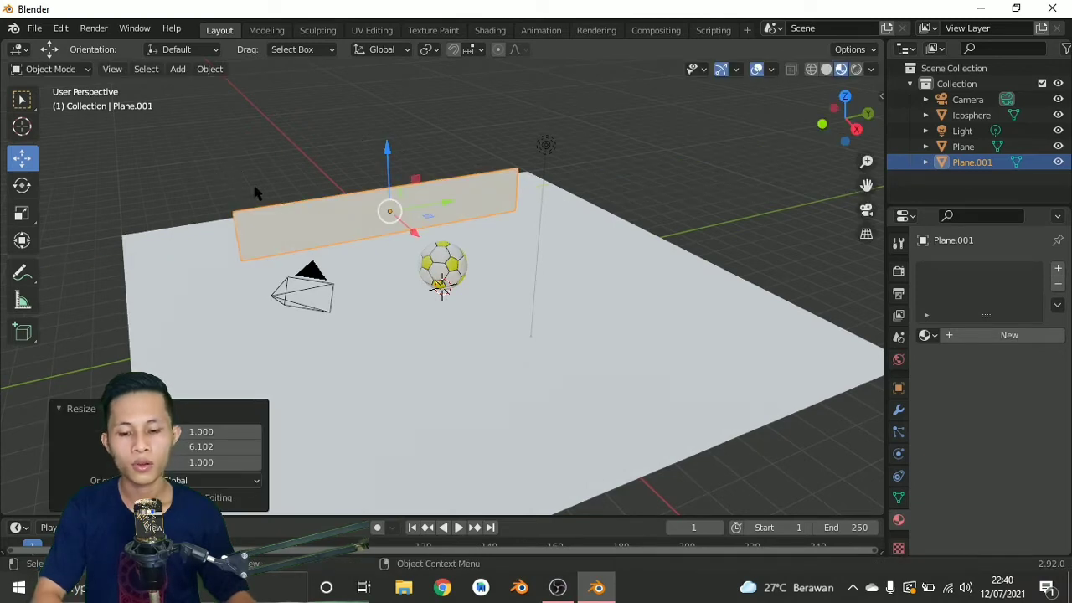
pyautogui.press('s')
pyautogui.press('y')
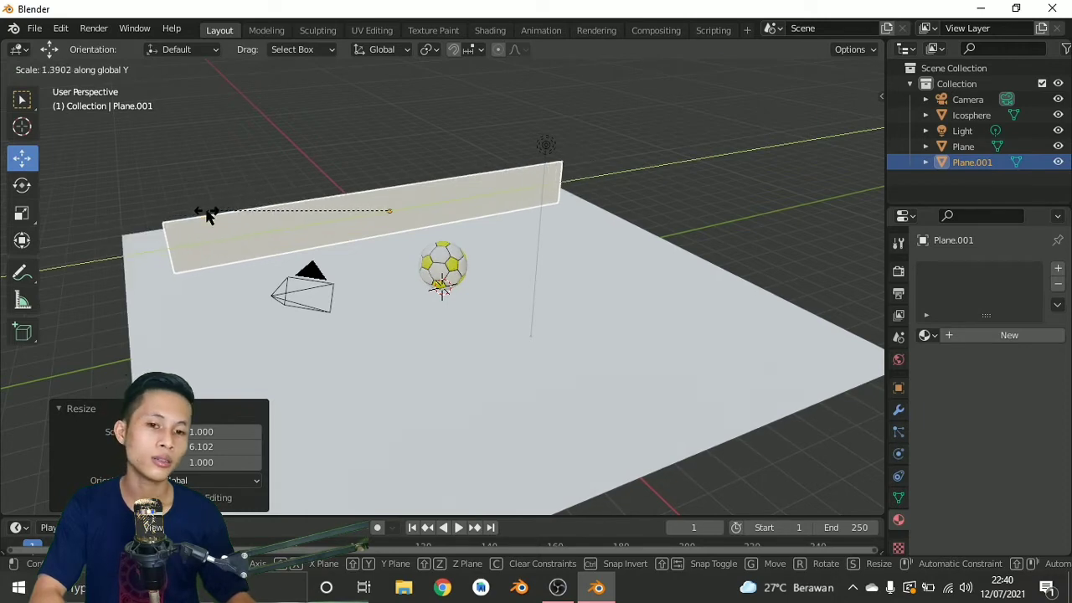
pyautogui.click(209, 216)
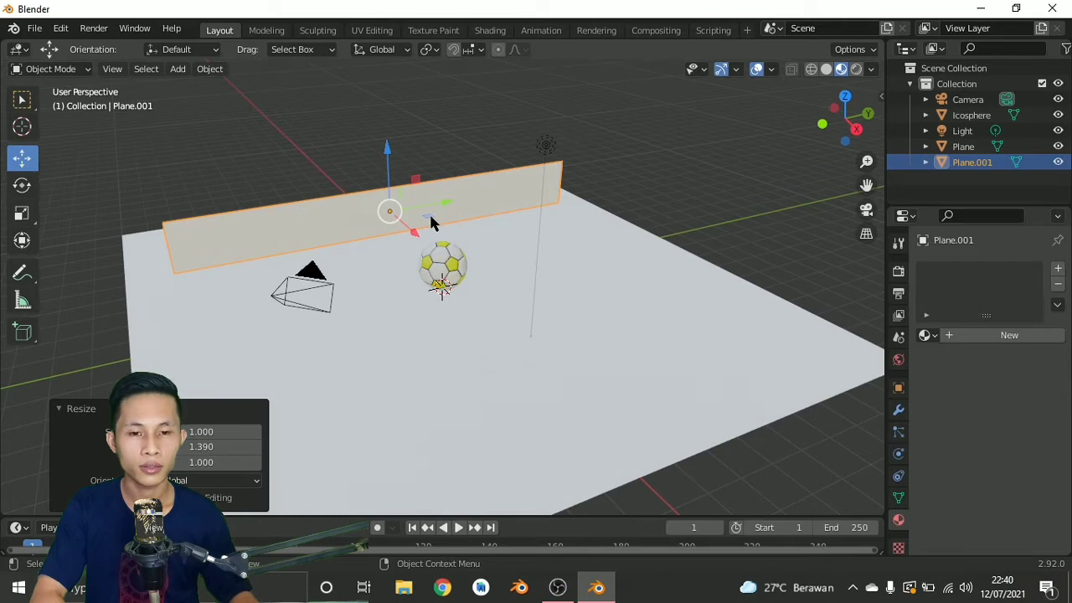
pyautogui.scroll(5, 464, 213)
pyautogui.scroll(-4, 469, 210)
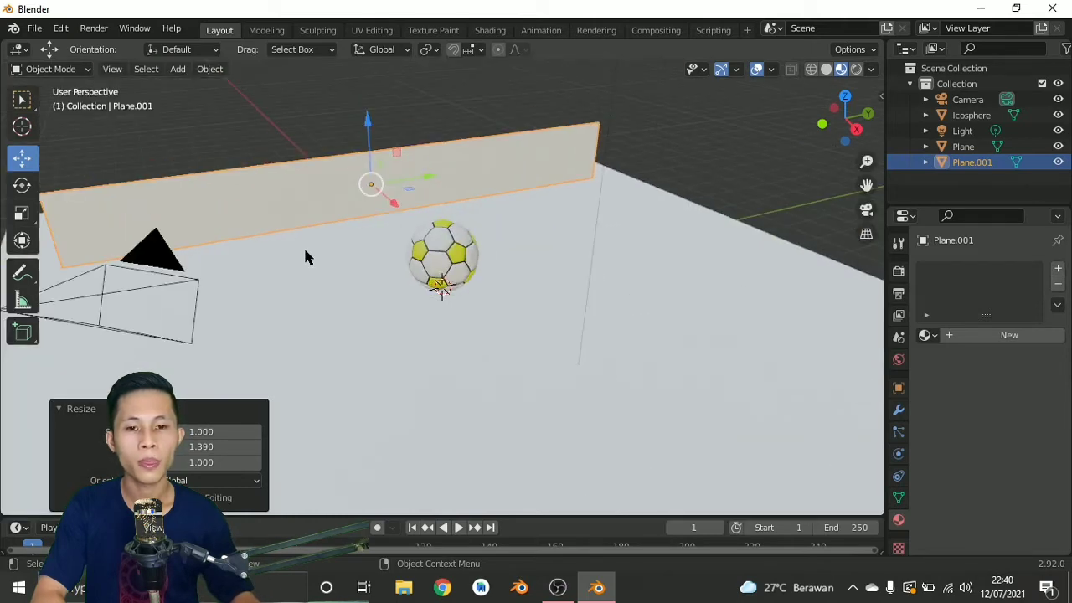
pyautogui.moveTo(844, 113); pyautogui.dragTo(849, 119)
pyautogui.press('Tab')
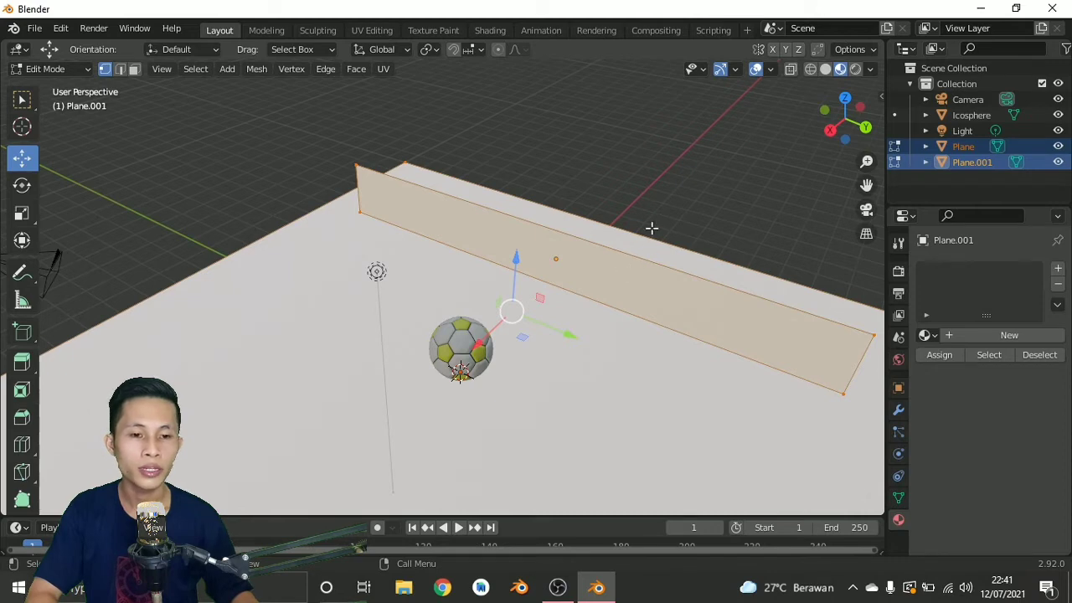
pyautogui.moveTo(817, 129); pyautogui.dragTo(862, 124)
pyautogui.moveTo(397, 309); pyautogui.dragTo(522, 256, button='middle')
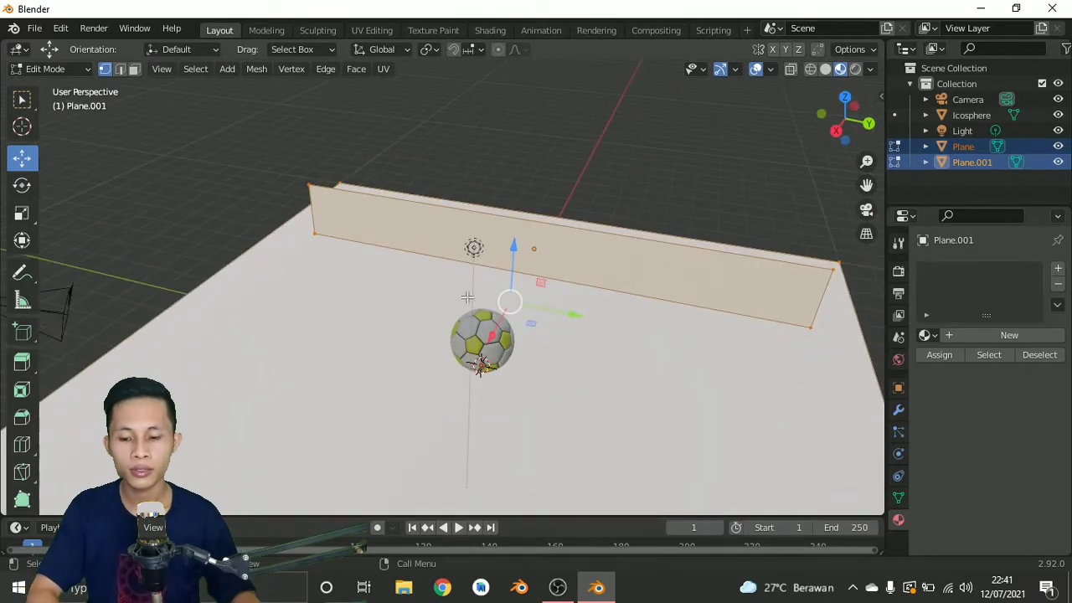
pyautogui.press('Tab')
pyautogui.press('Tab')
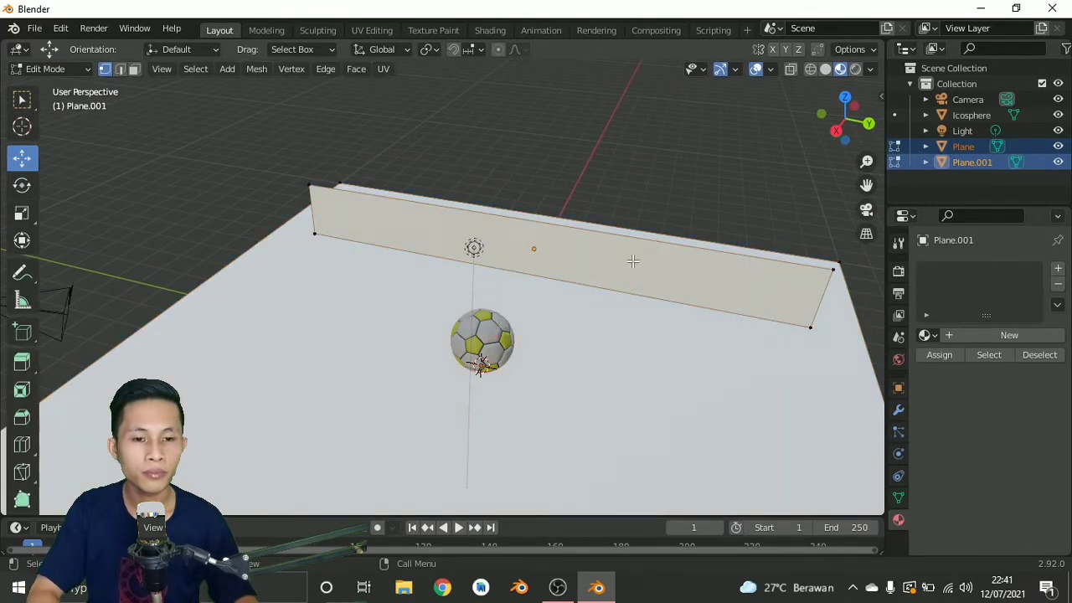
pyautogui.press('Tab')
# - Try to raise the ground plane's rear edge along Z in Edit Mode with edge selection, and return to Object Mode
pyautogui.click(635, 256)
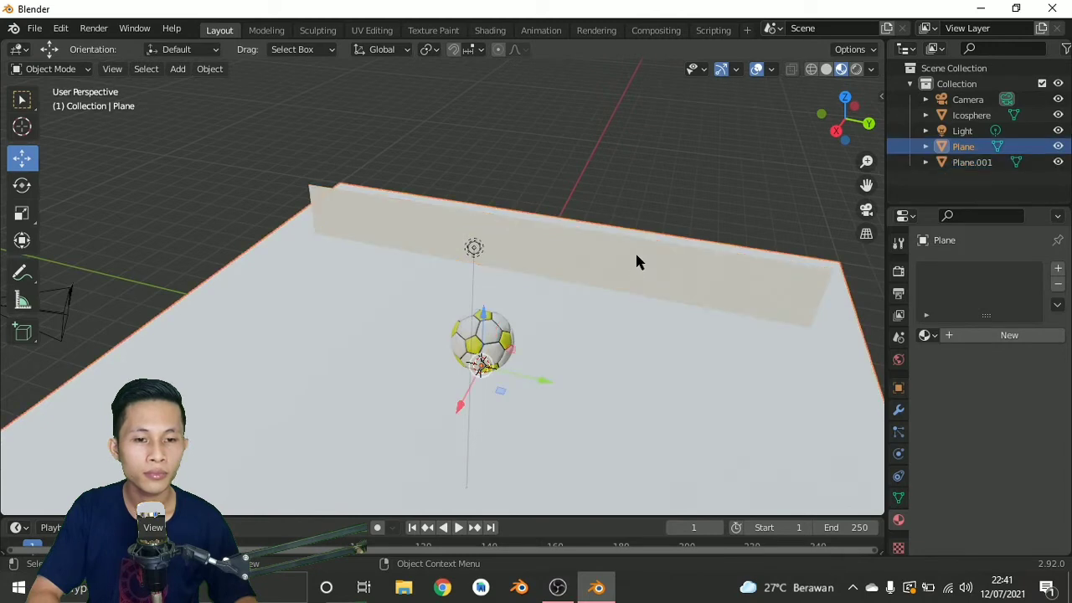
pyautogui.press('Tab')
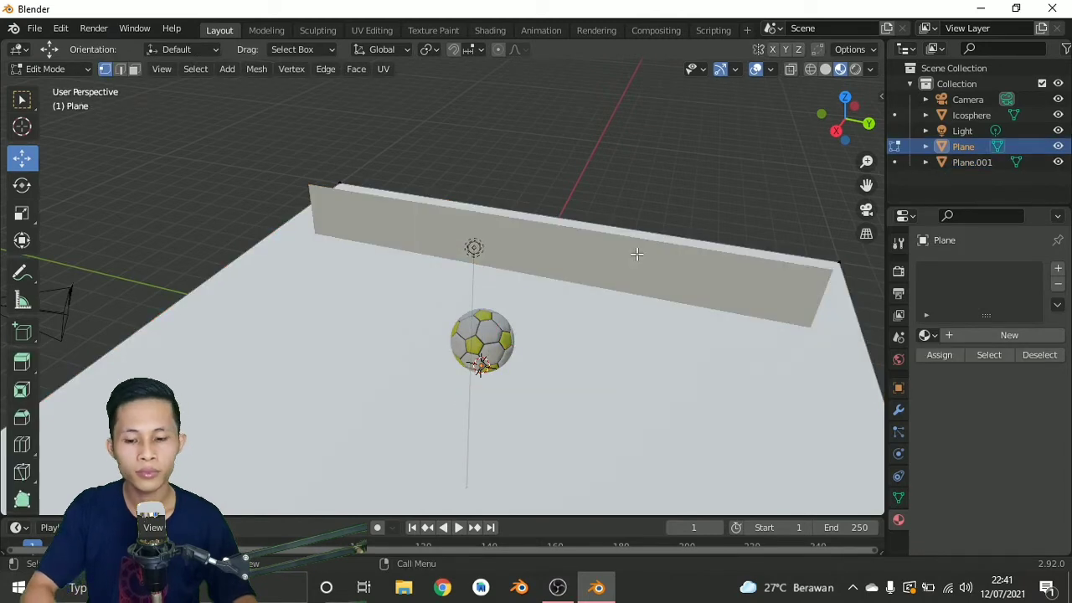
pyautogui.press('2')
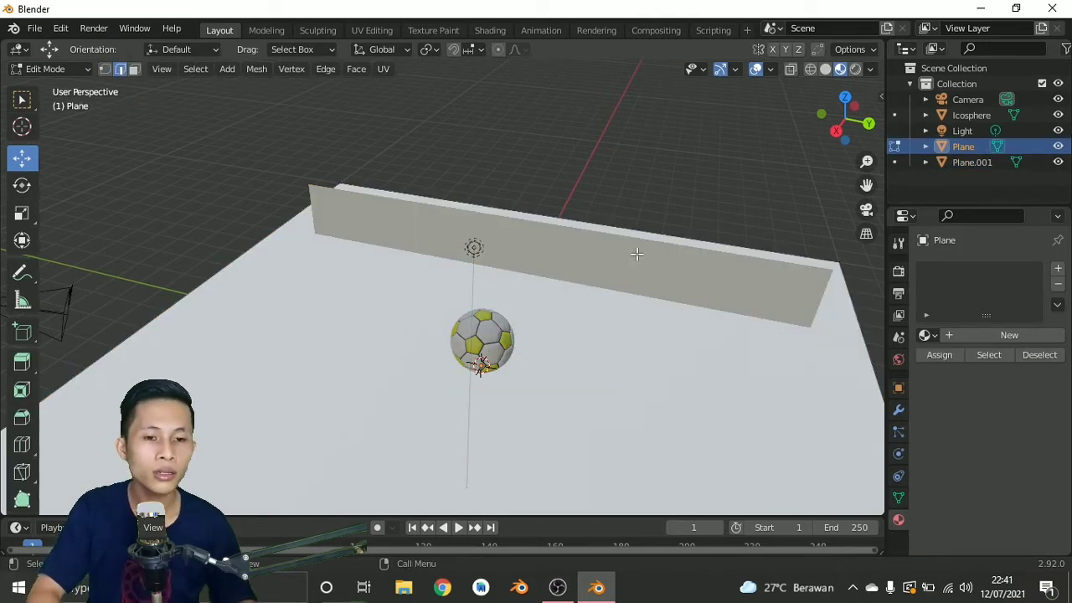
pyautogui.click(557, 225)
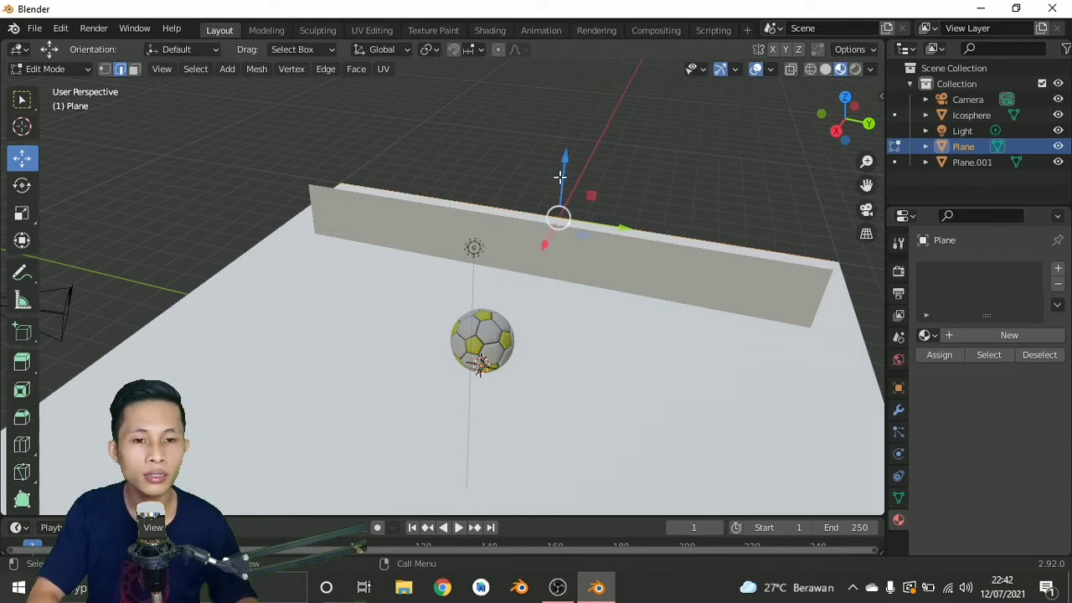
pyautogui.moveTo(565, 158)
pyautogui.mouseDown()
pyautogui.moveTo(582, 132)
pyautogui.moveTo(575, 161)
pyautogui.mouseUp()
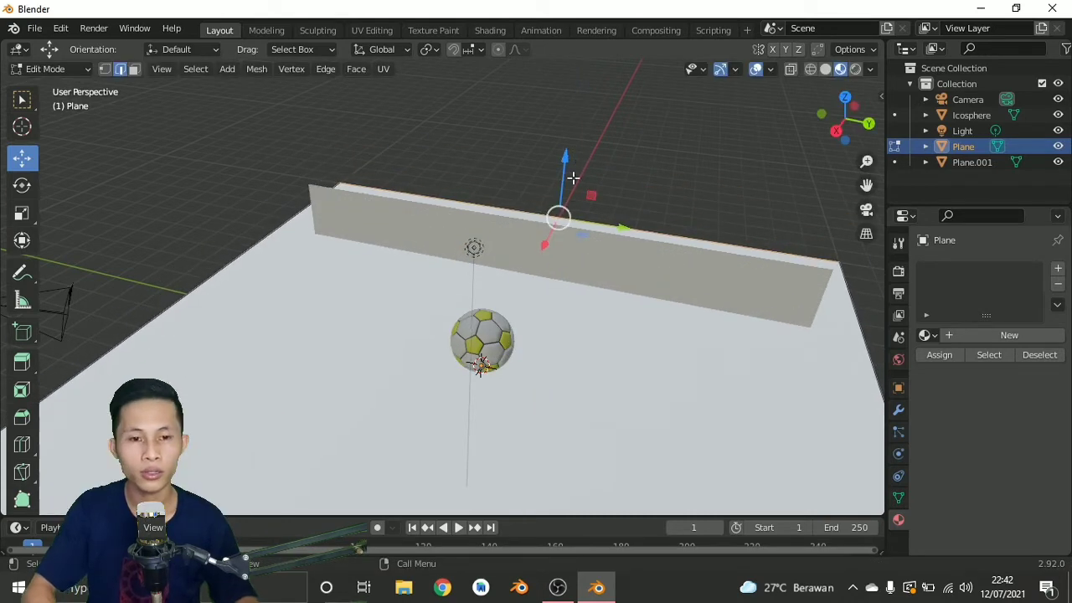
pyautogui.moveTo(634, 266); pyautogui.dragTo(465, 234, button='middle')
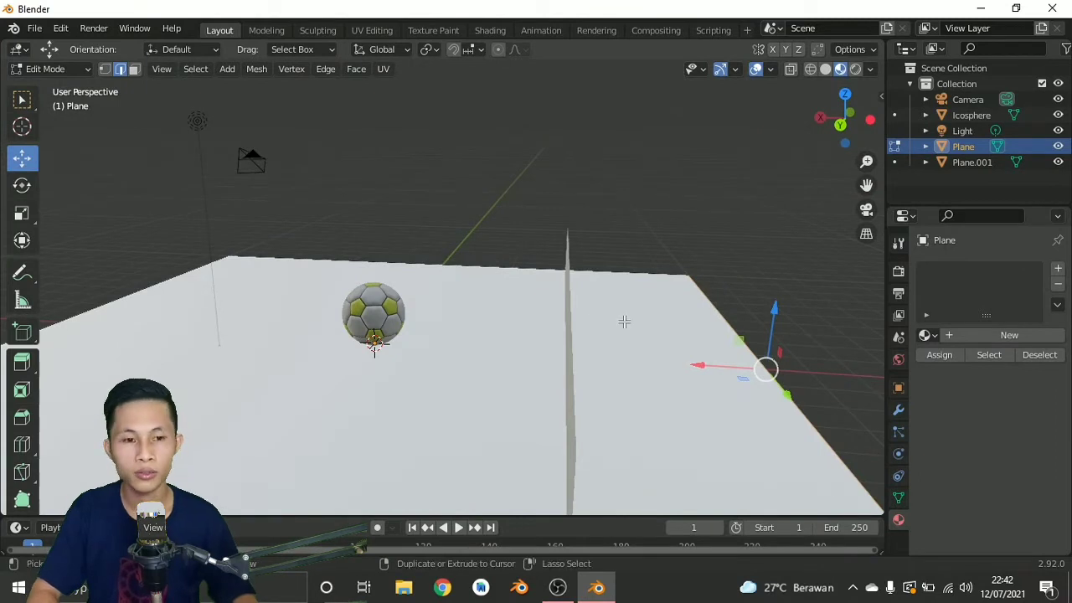
pyautogui.click(669, 339)
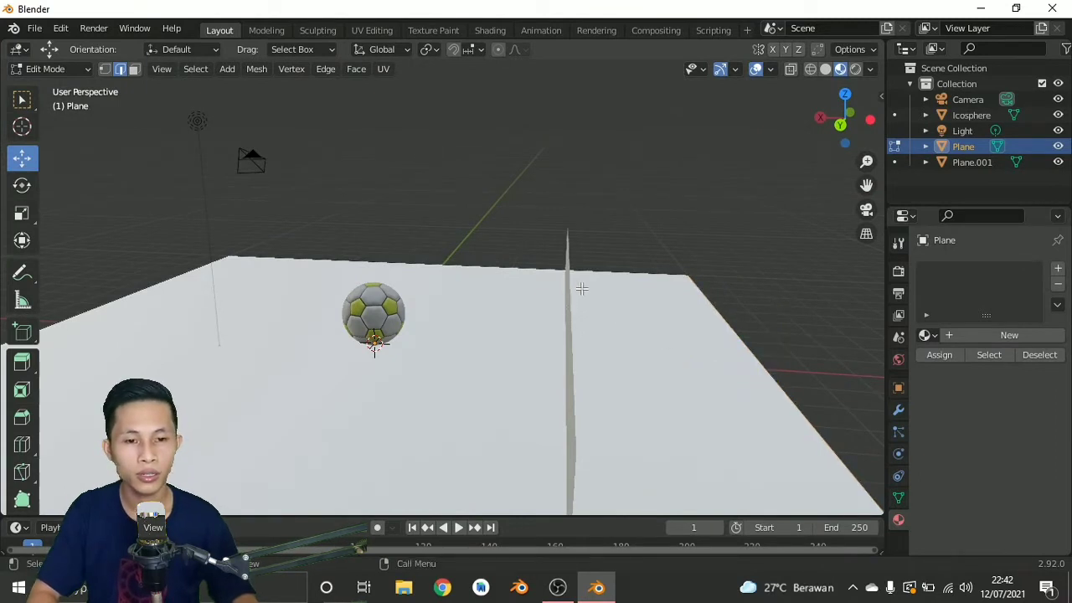
pyautogui.moveTo(581, 287); pyautogui.dragTo(648, 276, button='middle')
pyautogui.press('Tab')
pyautogui.press('Tab')
pyautogui.press('Tab')
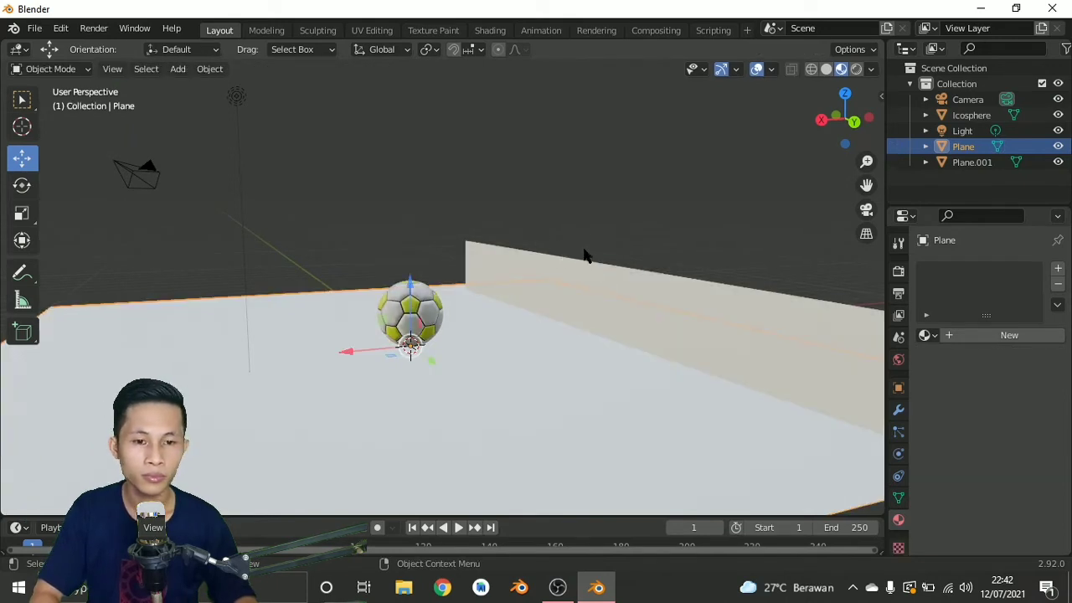
# - Raise the back wall's upper edge about 3.24 m along Z in Edit Mode and return to Object Mode
pyautogui.moveTo(586, 256); pyautogui.dragTo(615, 277)
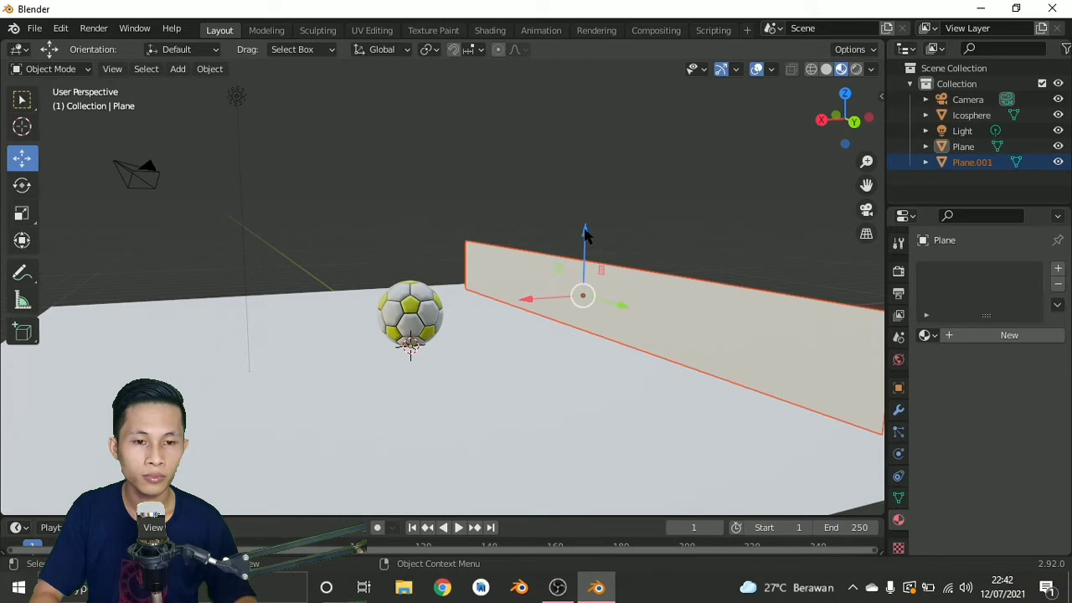
pyautogui.moveTo(585, 236); pyautogui.dragTo(594, 208)
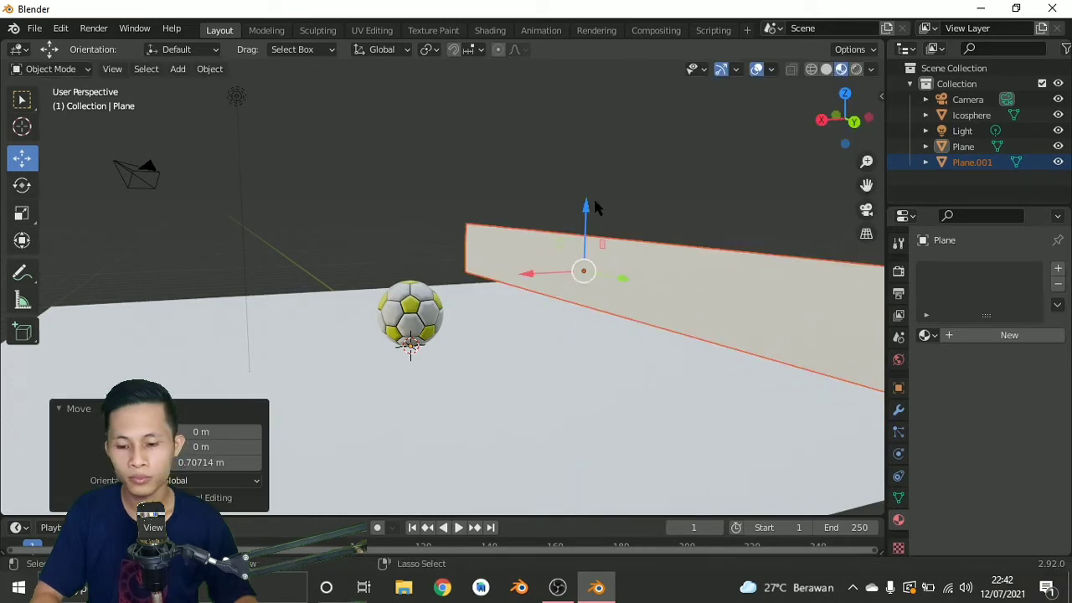
pyautogui.hotkey('ctrl', 'z')
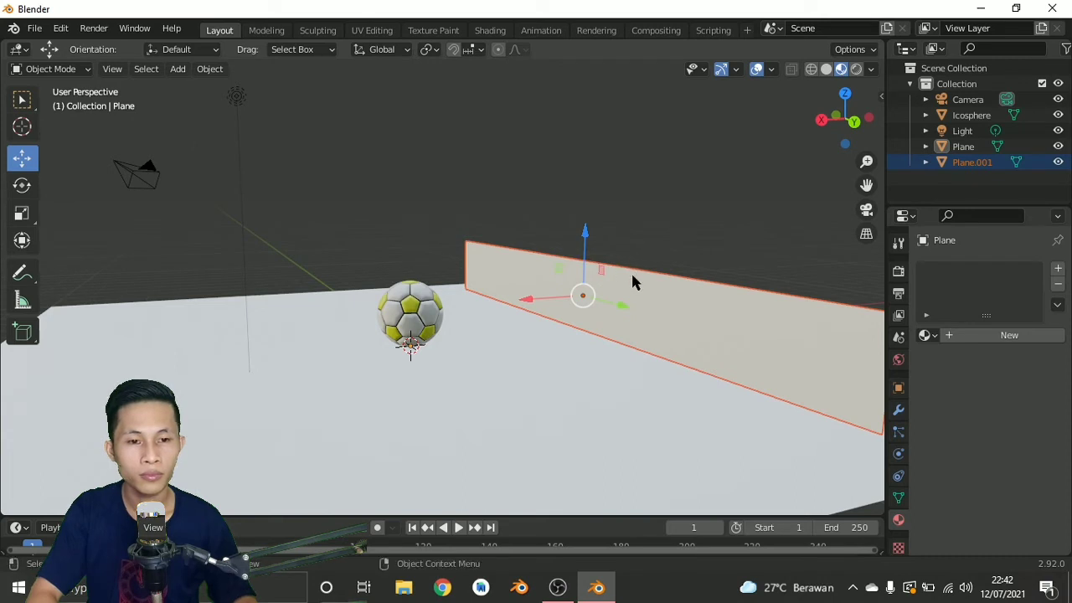
pyautogui.press('Tab')
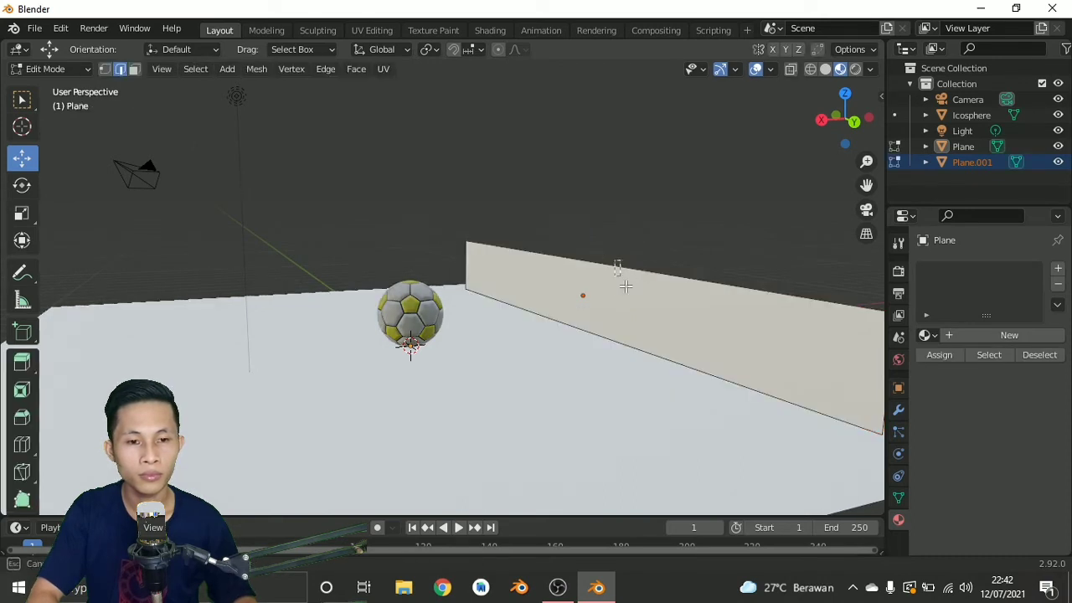
pyautogui.click(628, 287)
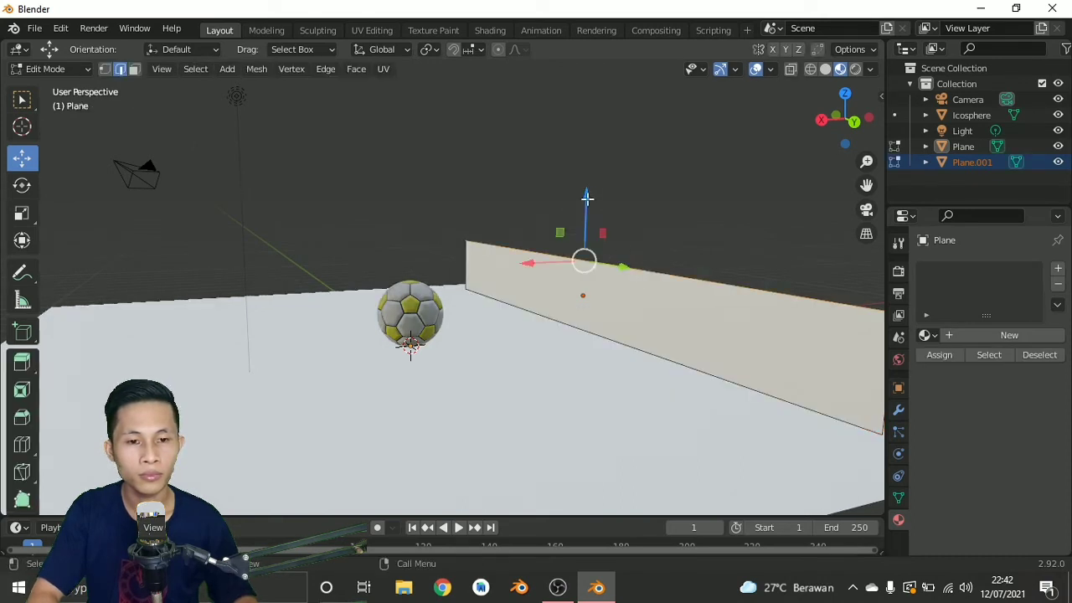
pyautogui.moveTo(586, 199); pyautogui.dragTo(591, 85)
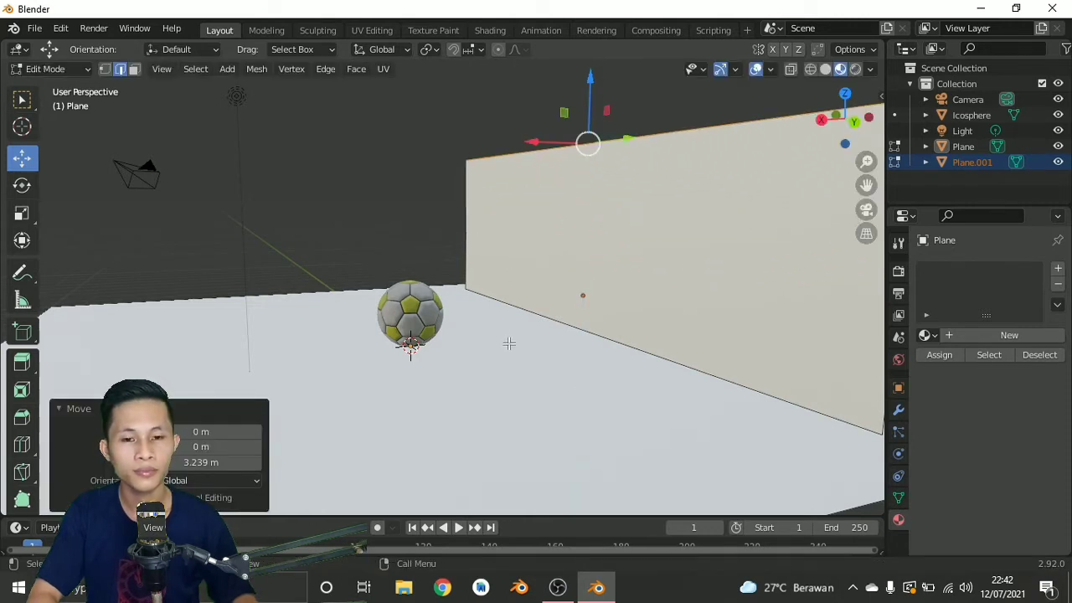
pyautogui.moveTo(509, 344); pyautogui.dragTo(725, 393, button='middle')
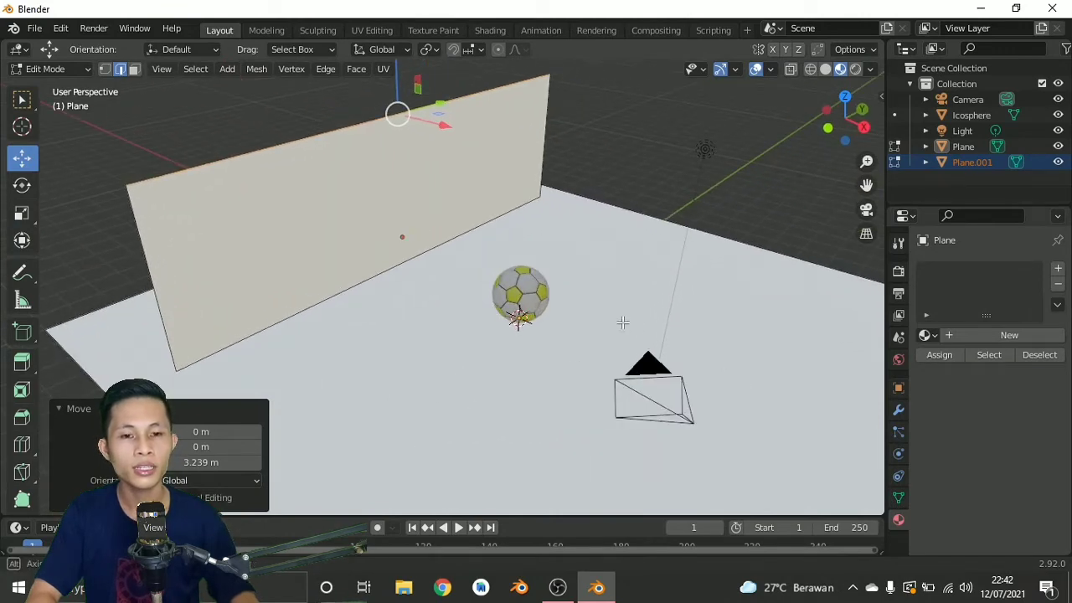
pyautogui.moveTo(622, 319); pyautogui.dragTo(555, 313, button='middle')
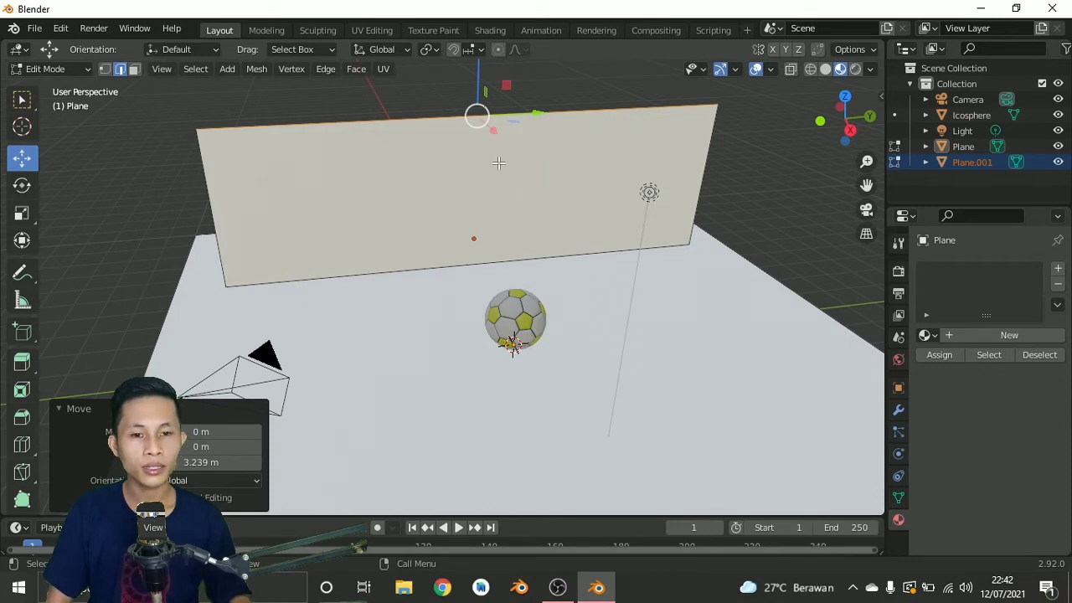
pyautogui.press('Tab')
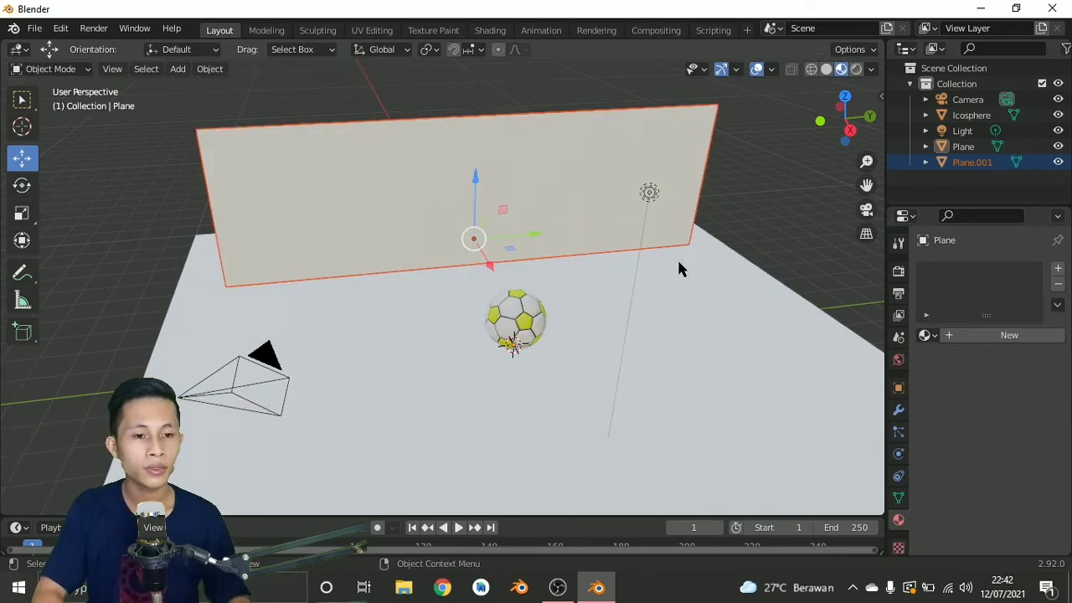
# - Show the object transform values and apply the back wall's scale
pyautogui.press('n')
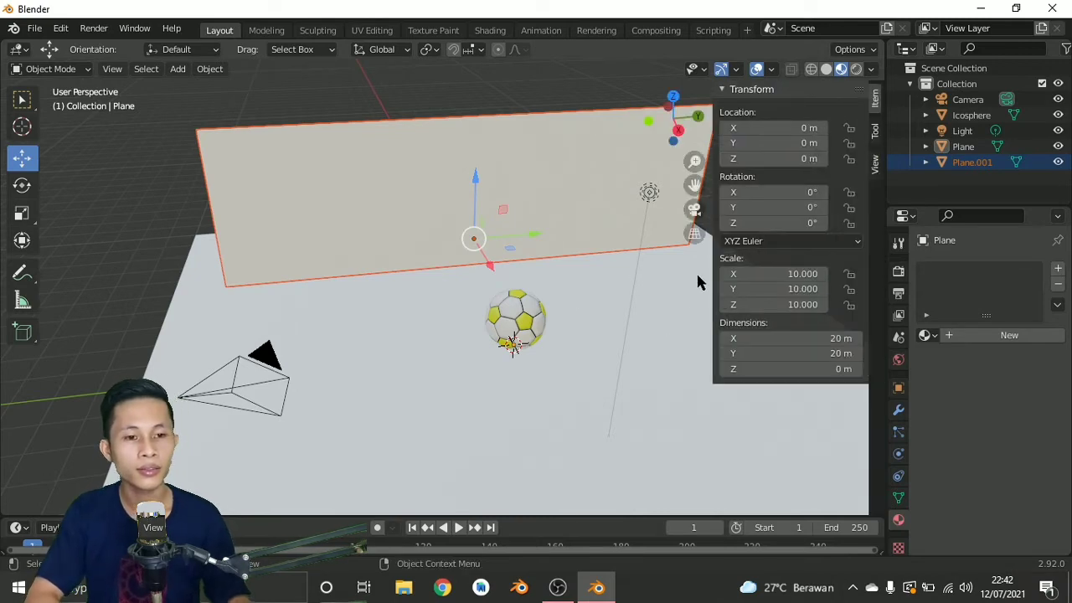
pyautogui.click(598, 293)
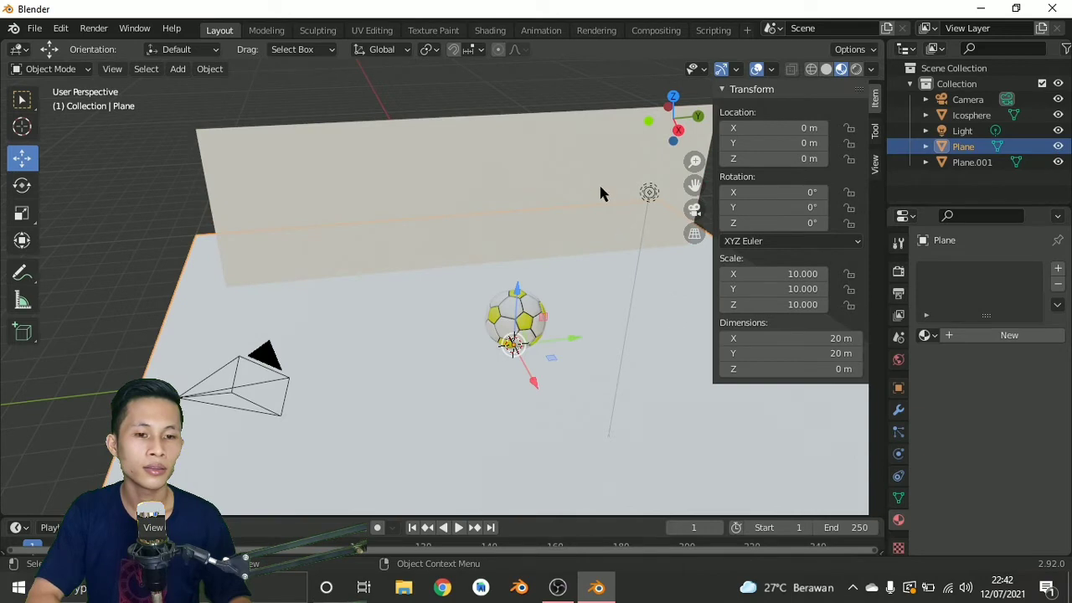
pyautogui.click(580, 173)
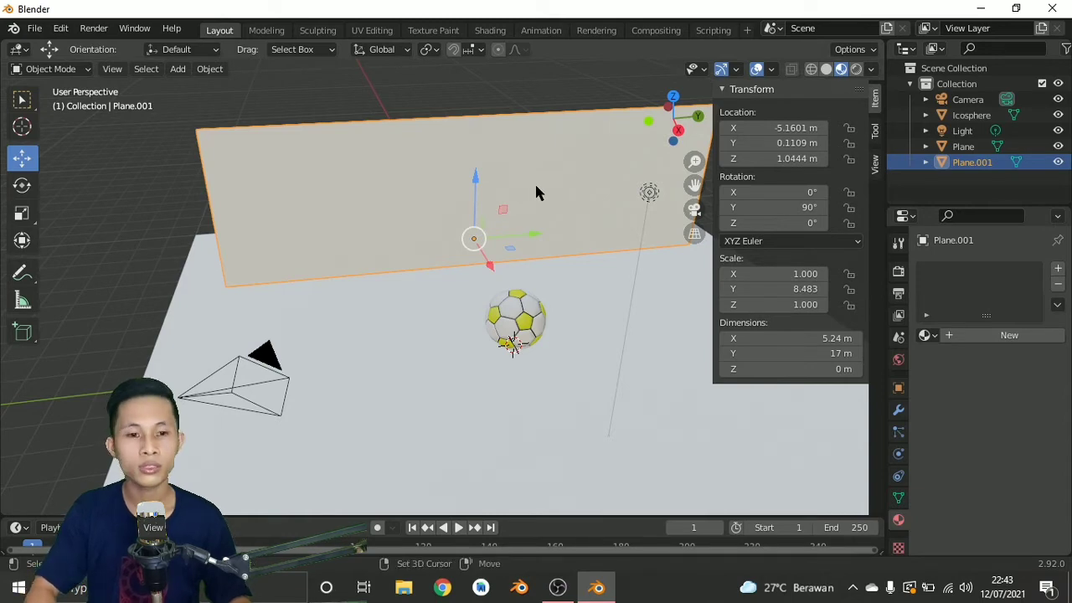
pyautogui.hotkey('shift', 'a')
pyautogui.moveTo(536, 188)
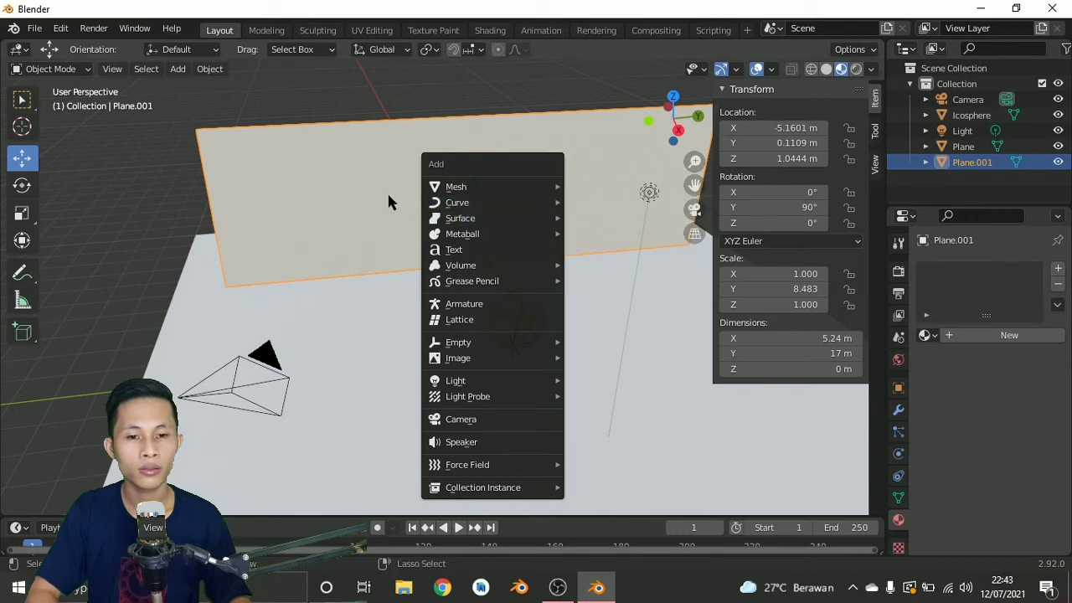
pyautogui.press('Escape')
pyautogui.hotkey('ctrl', 'a')
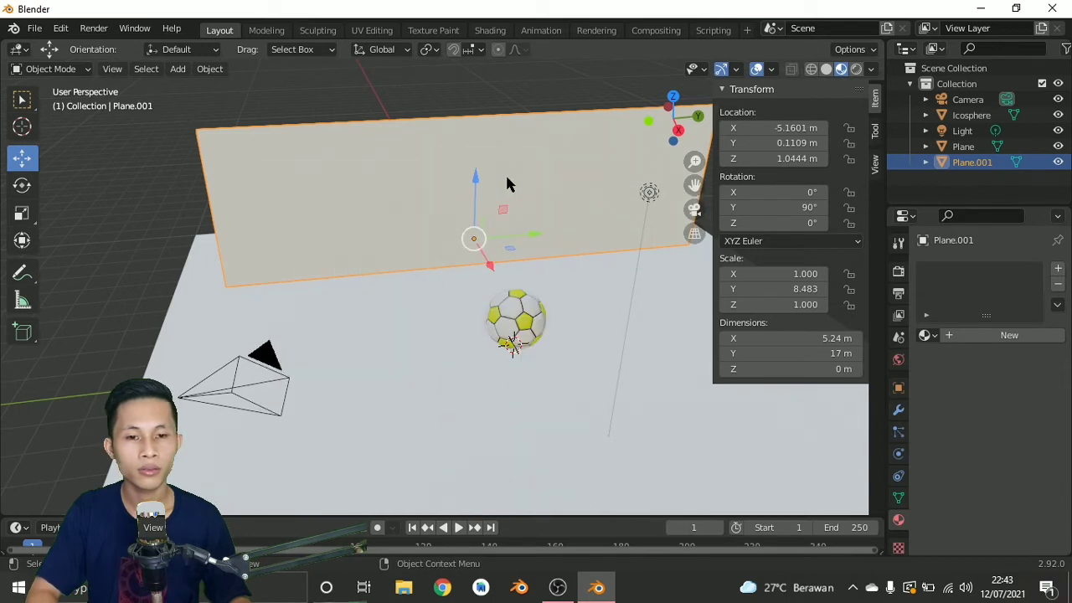
pyautogui.hotkey('ctrl', 'a')
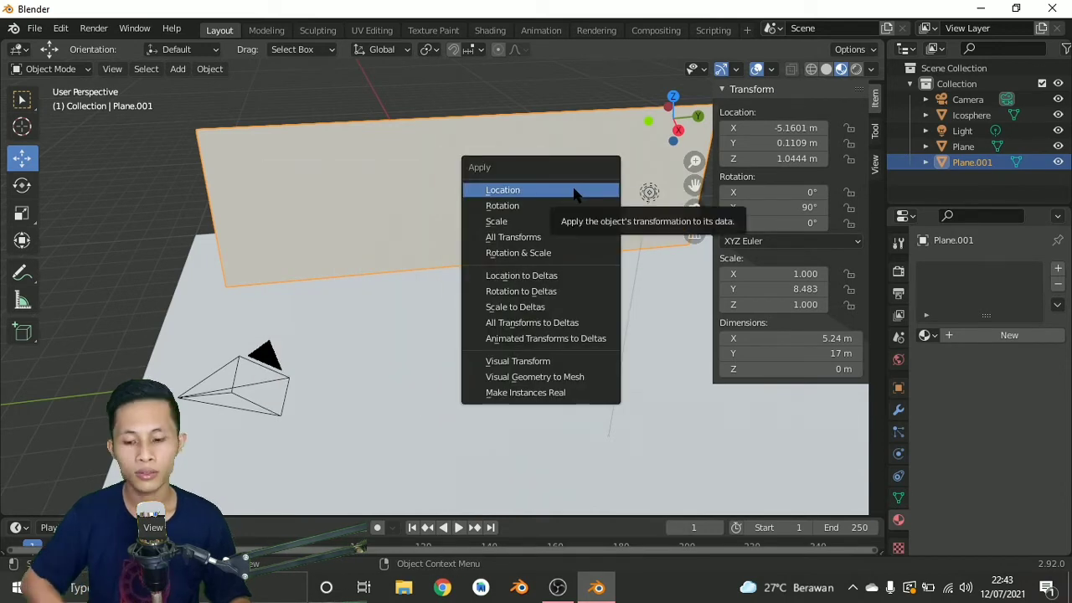
pyautogui.click(544, 221)
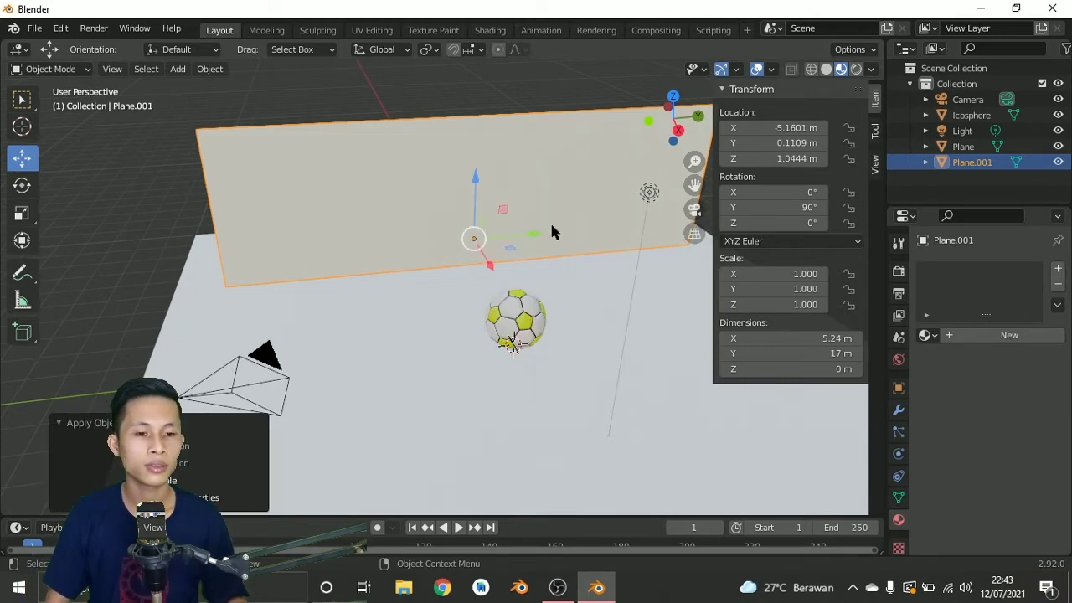
# - Apply the ground plane's scale, deselect everything and collapse the transform values
pyautogui.click(628, 342)
pyautogui.click(654, 350)
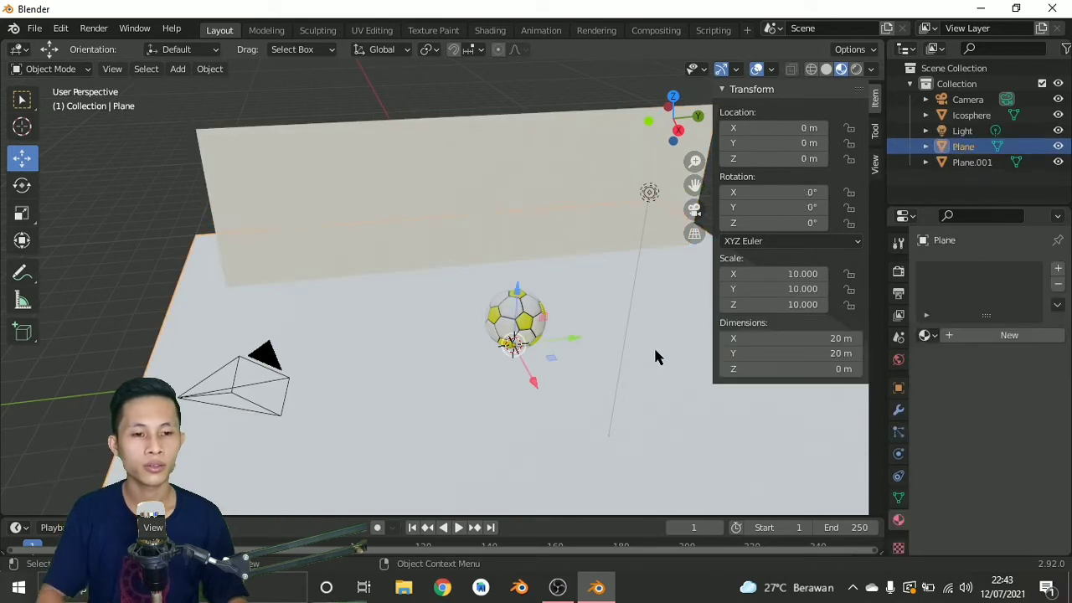
pyautogui.hotkey('ctrl', 'a')
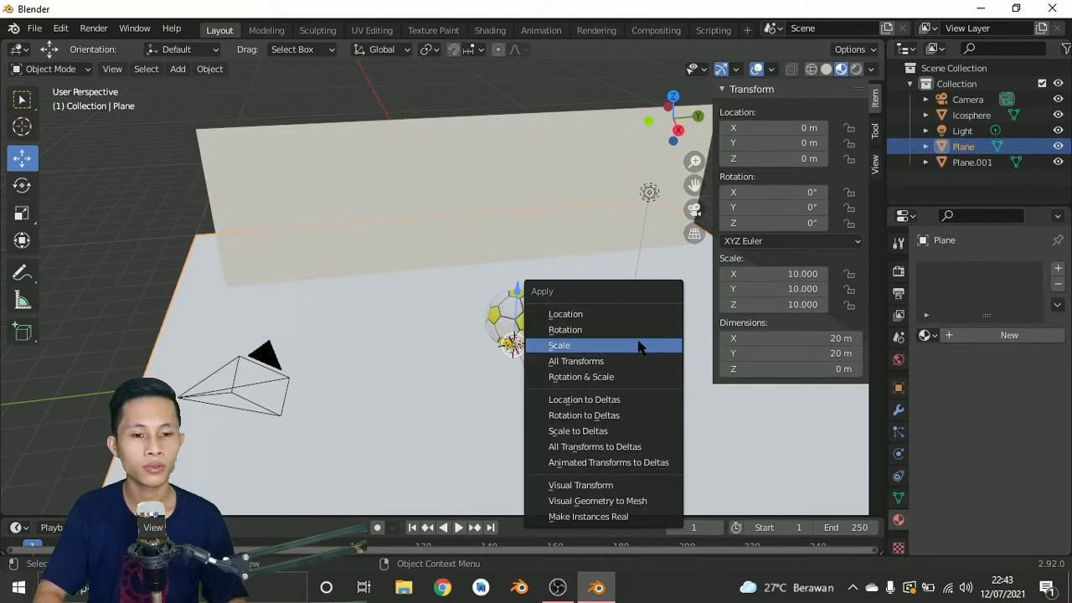
pyautogui.click(638, 346)
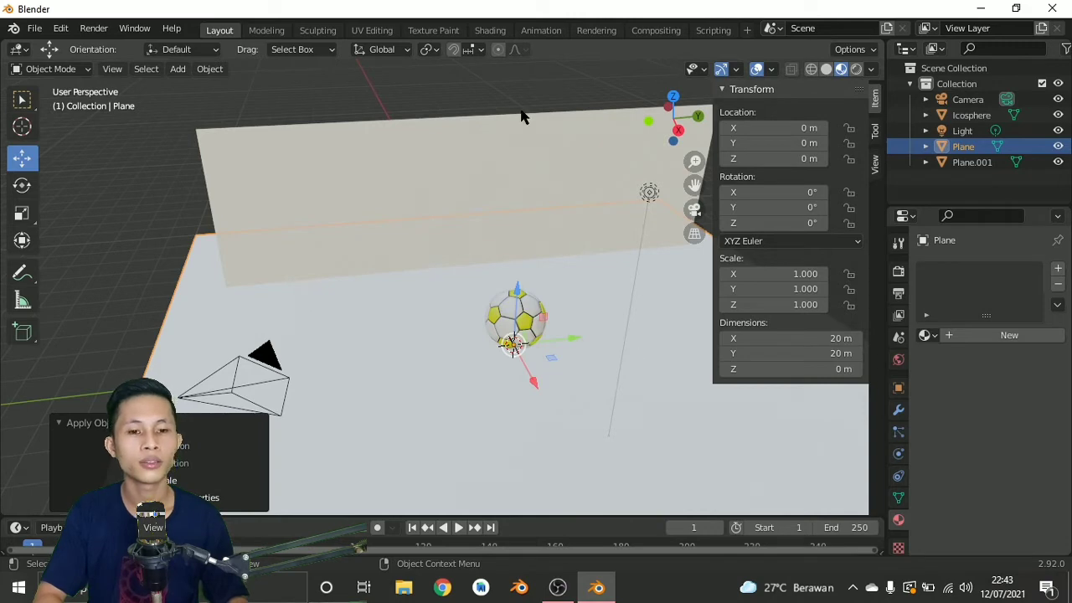
pyautogui.click(553, 96)
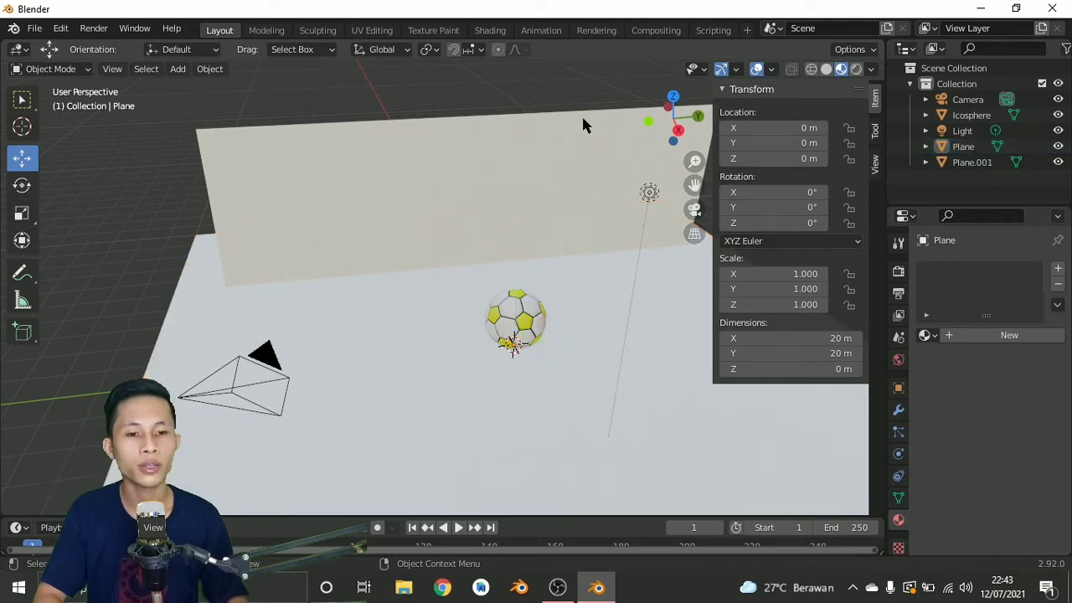
pyautogui.click(721, 89)
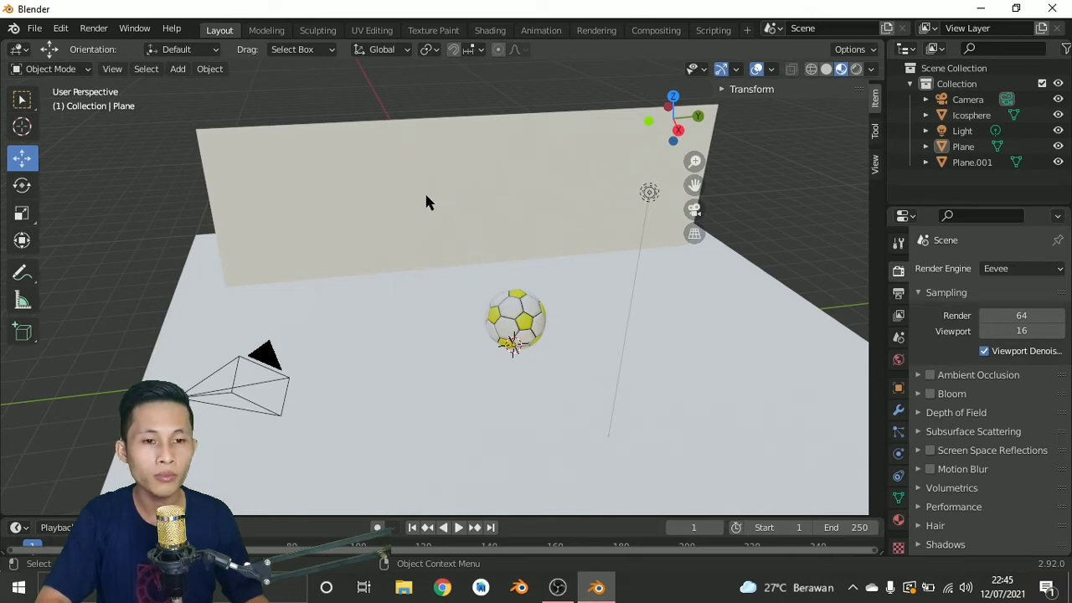
# - Switch the viewport to solid shading and rename the back wall object as Cermin
pyautogui.click(445, 183)
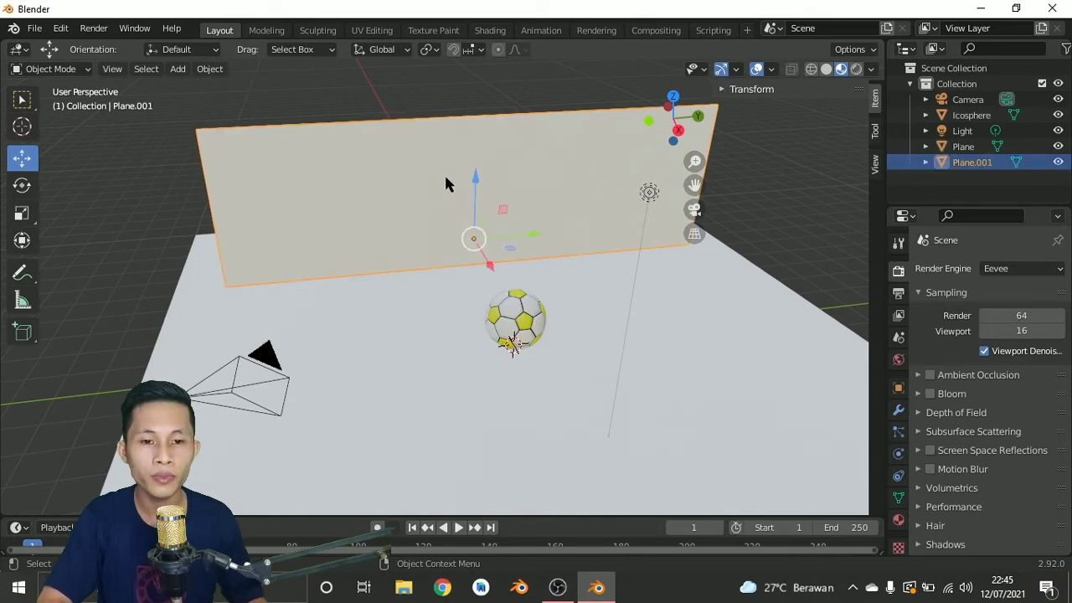
pyautogui.click(827, 69)
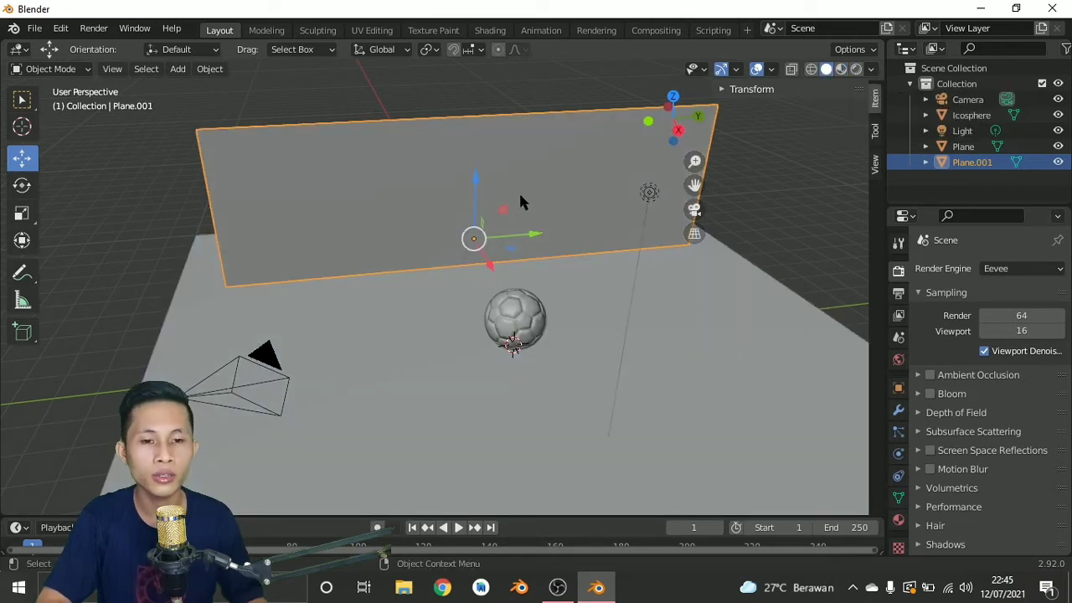
pyautogui.doubleClick(969, 164)
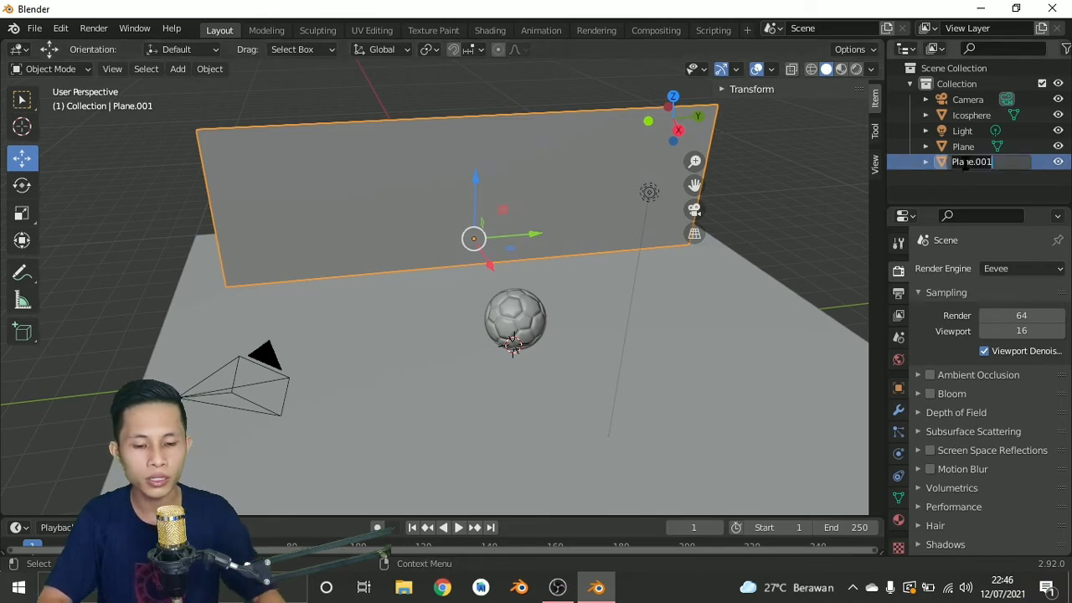
pyautogui.write('Cem')
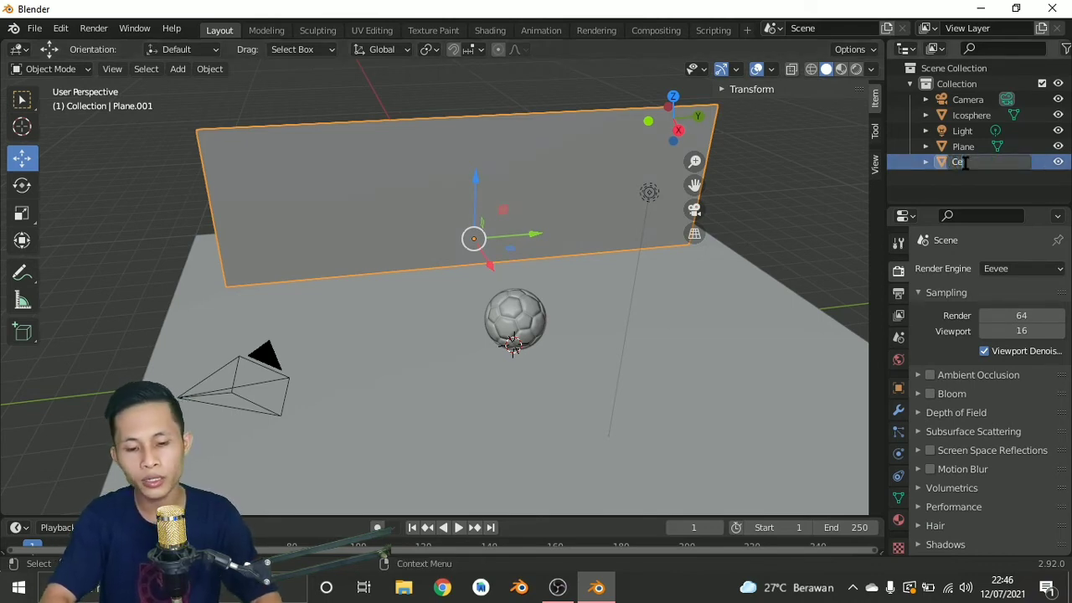
pyautogui.write('min')
pyautogui.press('Return')
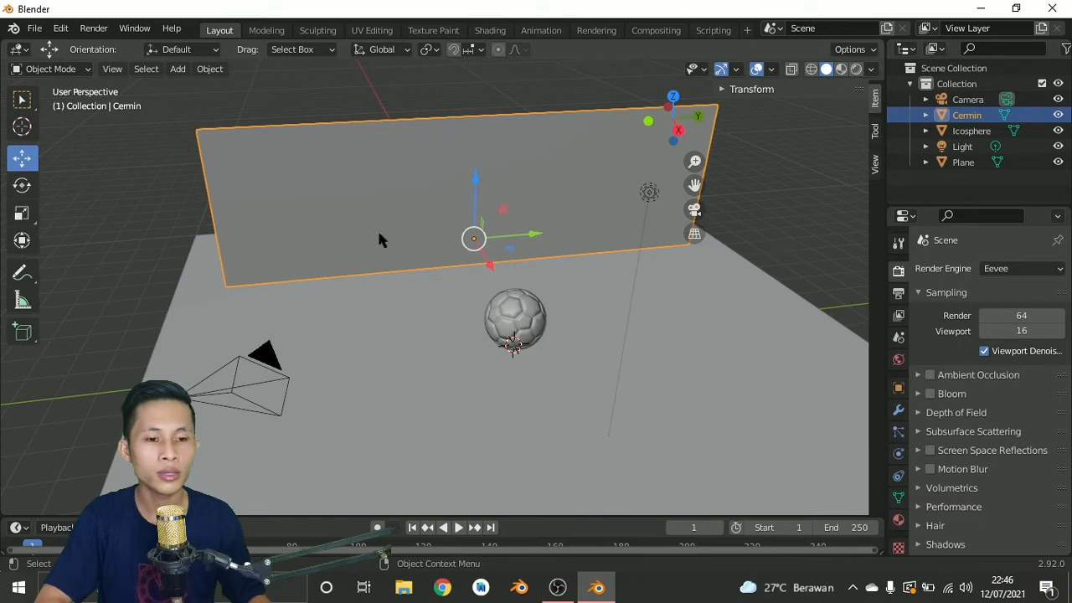
# - Give the Cermin wall a new material with a Glossy BSDF surface and a roughness of 0
pyautogui.click(898, 520)
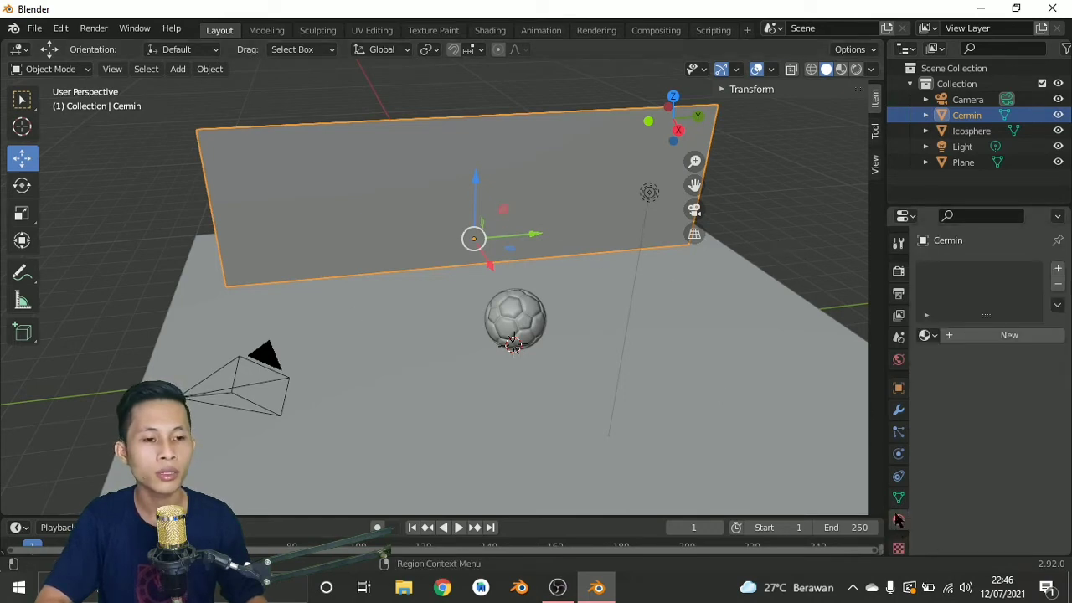
pyautogui.click(1001, 335)
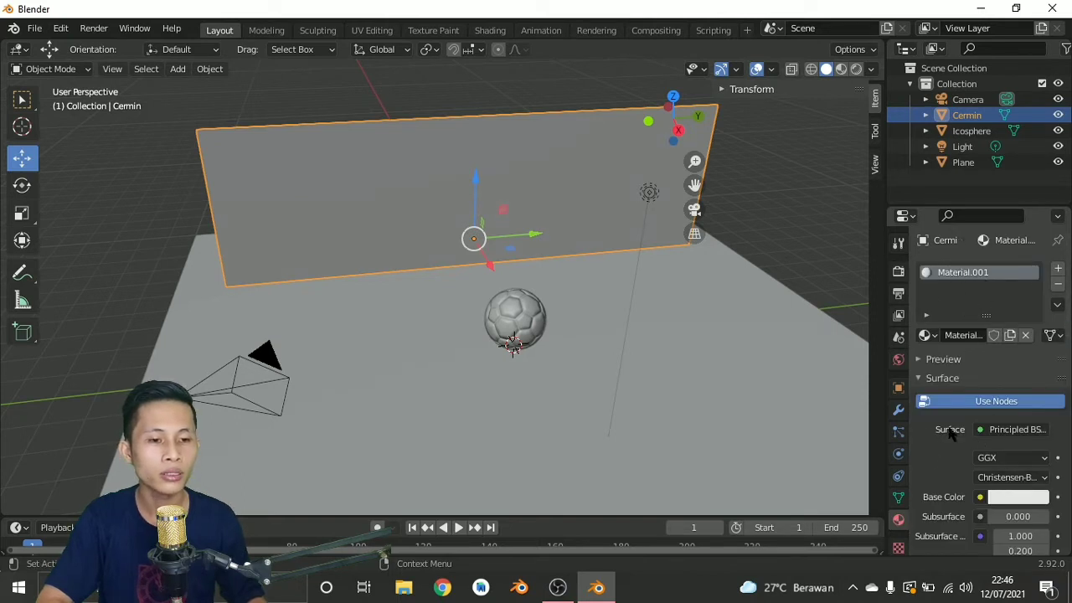
pyautogui.click(1014, 429)
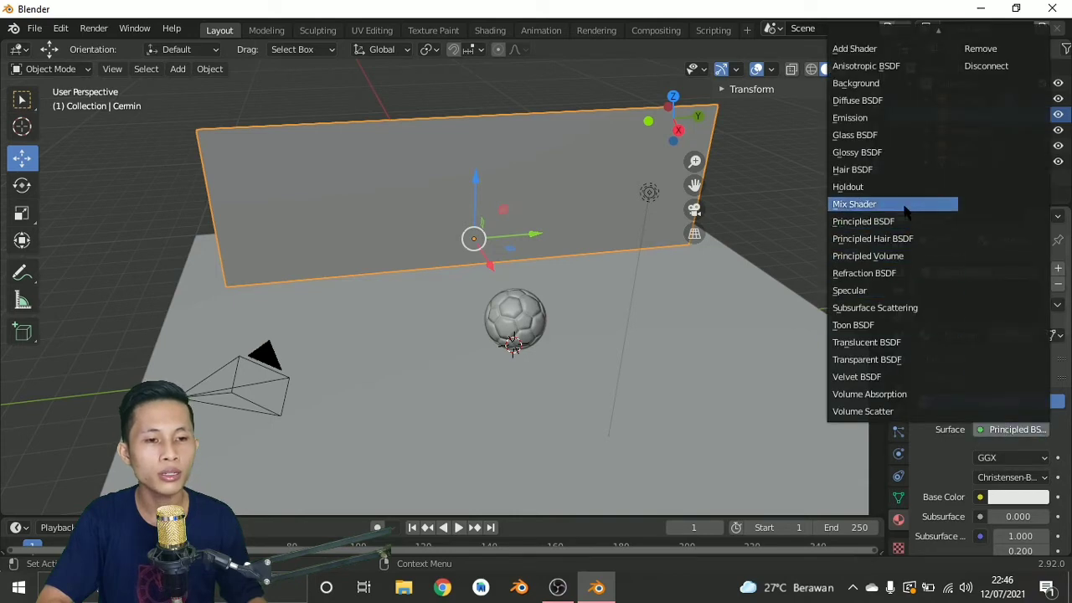
pyautogui.click(893, 155)
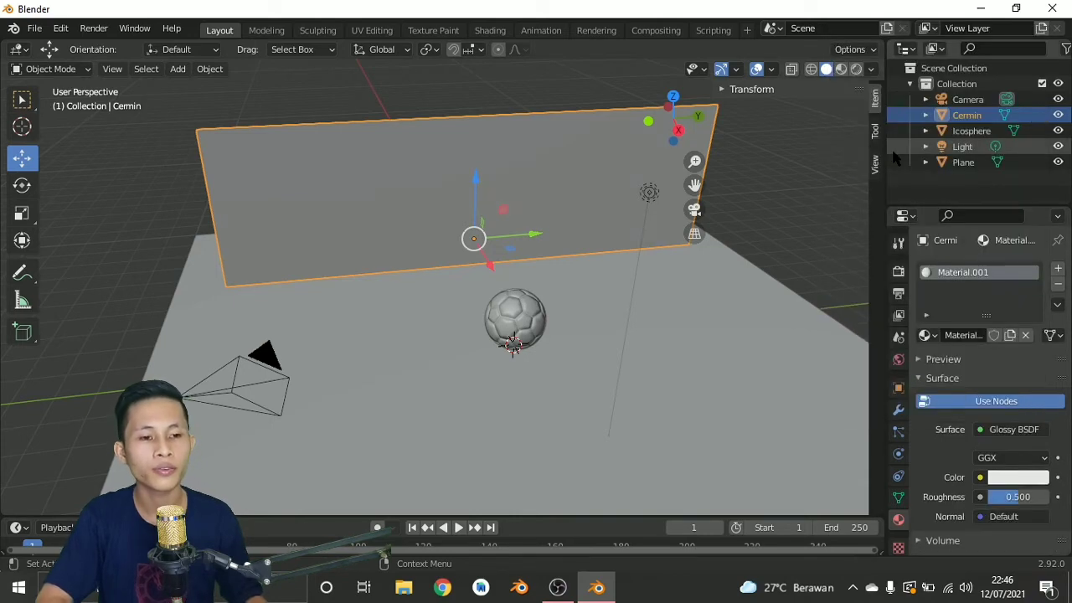
pyautogui.click(1020, 497)
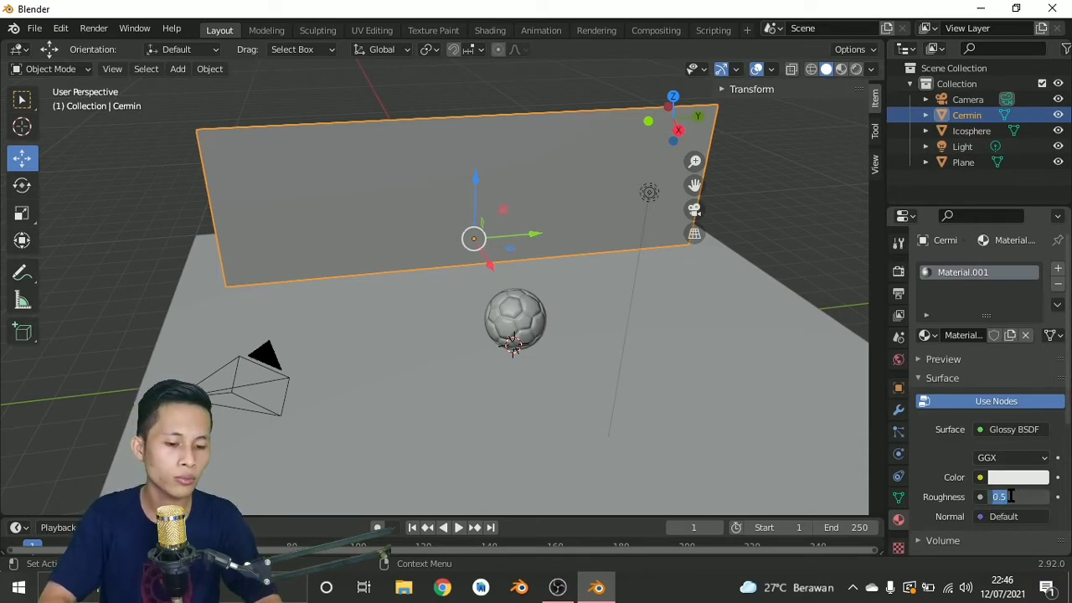
pyautogui.write('000')
pyautogui.press('Return')
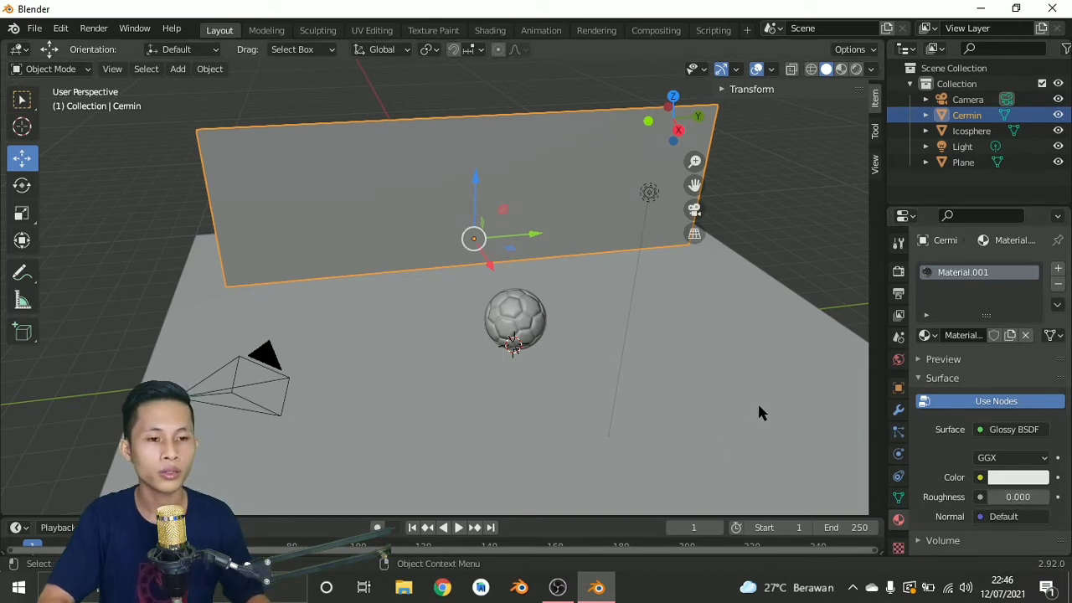
# - In the right orthographic view, move the light down and sideways until it is centred above the soccer ball
pyautogui.moveTo(757, 410); pyautogui.dragTo(752, 360, button='middle')
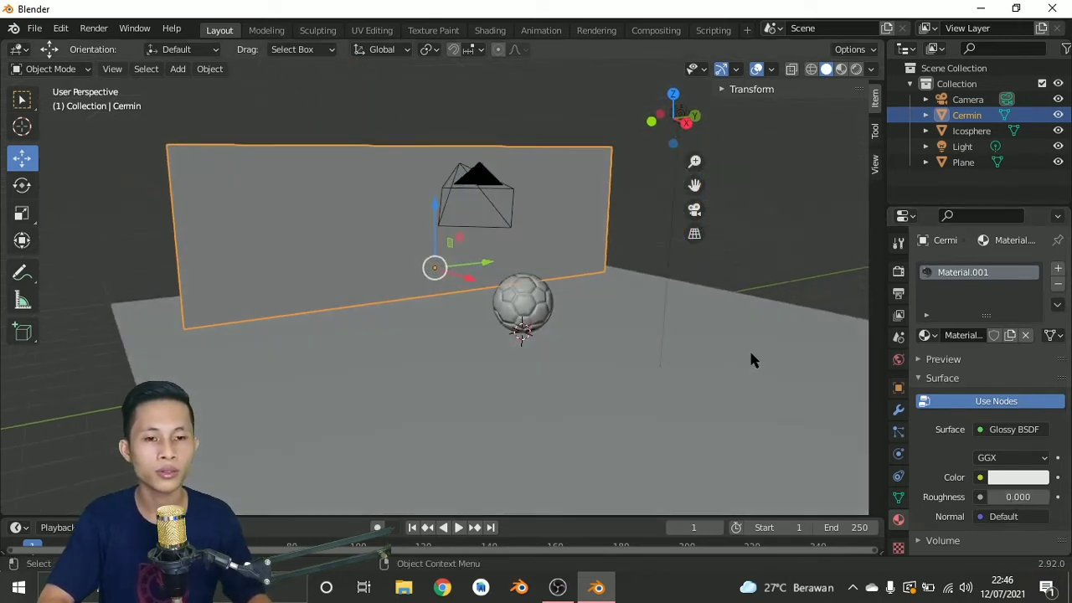
pyautogui.moveTo(690, 390)
pyautogui.mouseDown(button='middle')
pyautogui.moveTo(634, 387)
pyautogui.moveTo(679, 392)
pyautogui.mouseUp(button='middle')
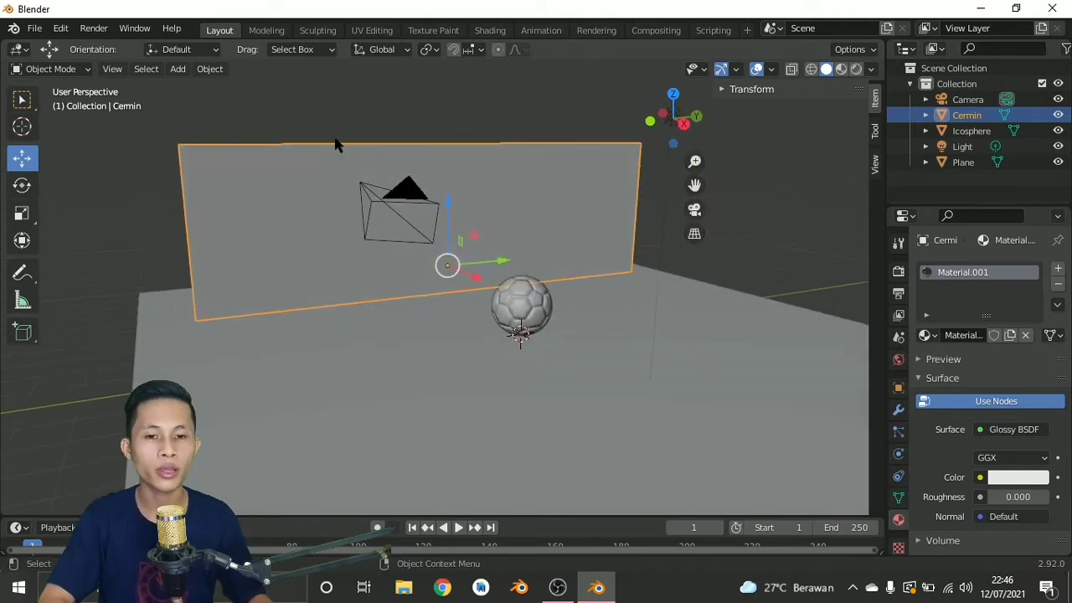
pyautogui.click(684, 123)
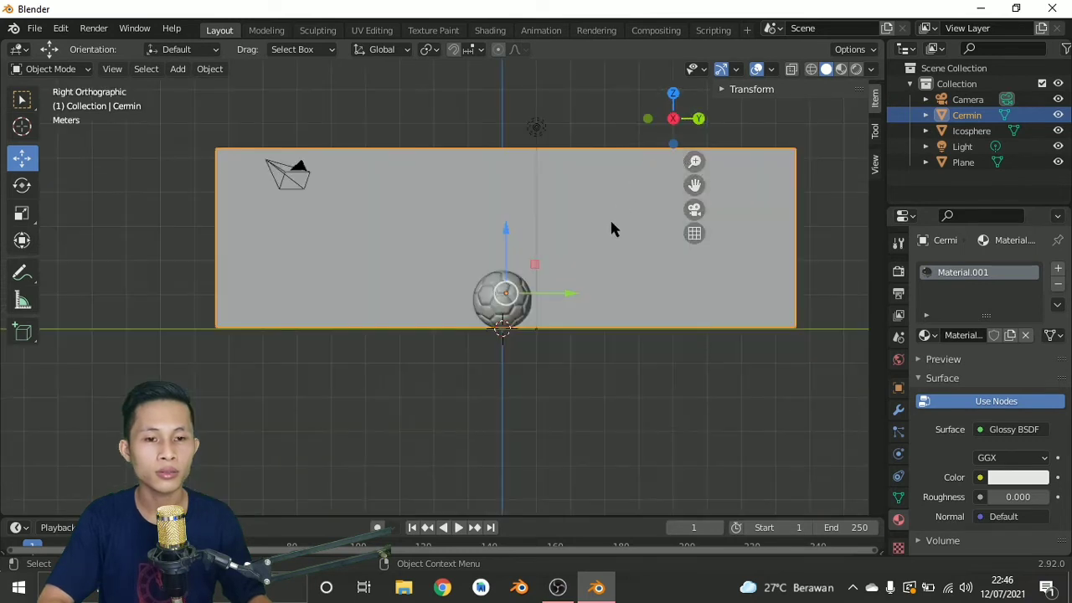
pyautogui.click(536, 130)
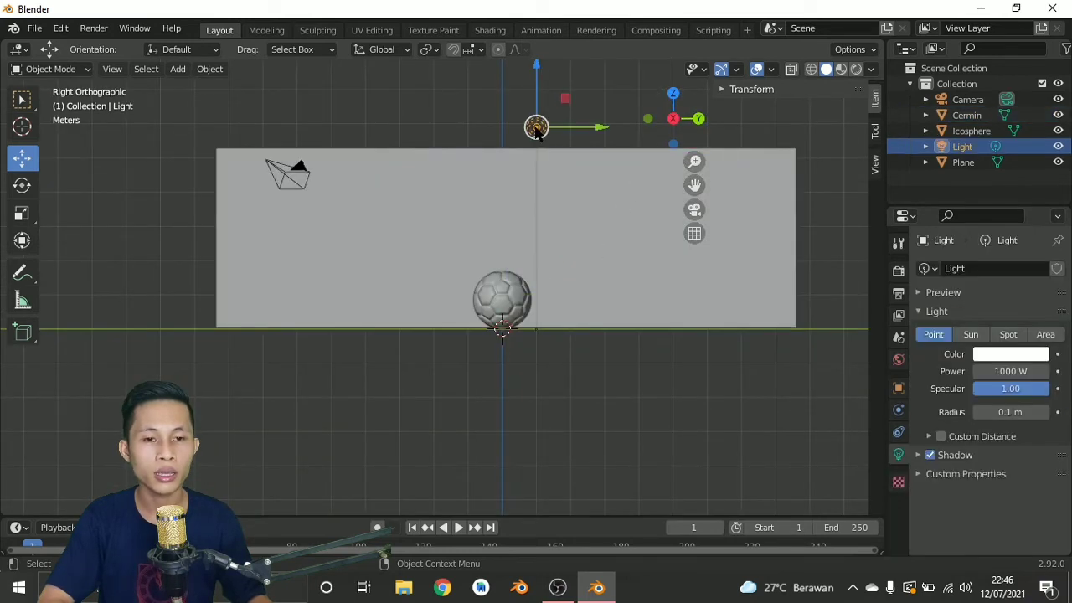
pyautogui.moveTo(537, 130); pyautogui.dragTo(498, 196)
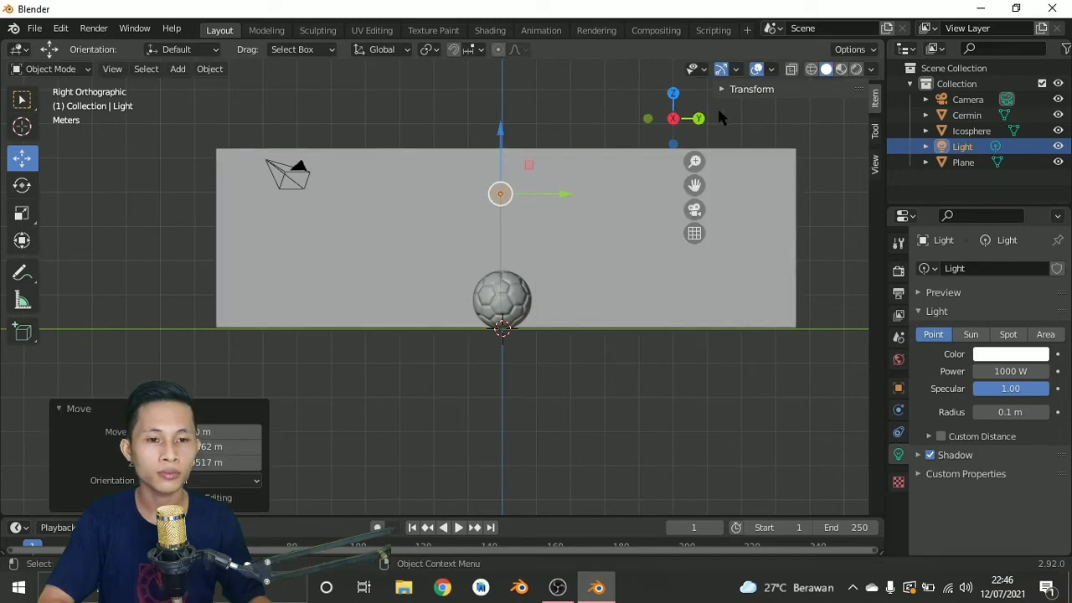
# - Move the light along the X axis to a spot between the soccer ball and the Cermin wall
pyautogui.moveTo(683, 117); pyautogui.dragTo(635, 80)
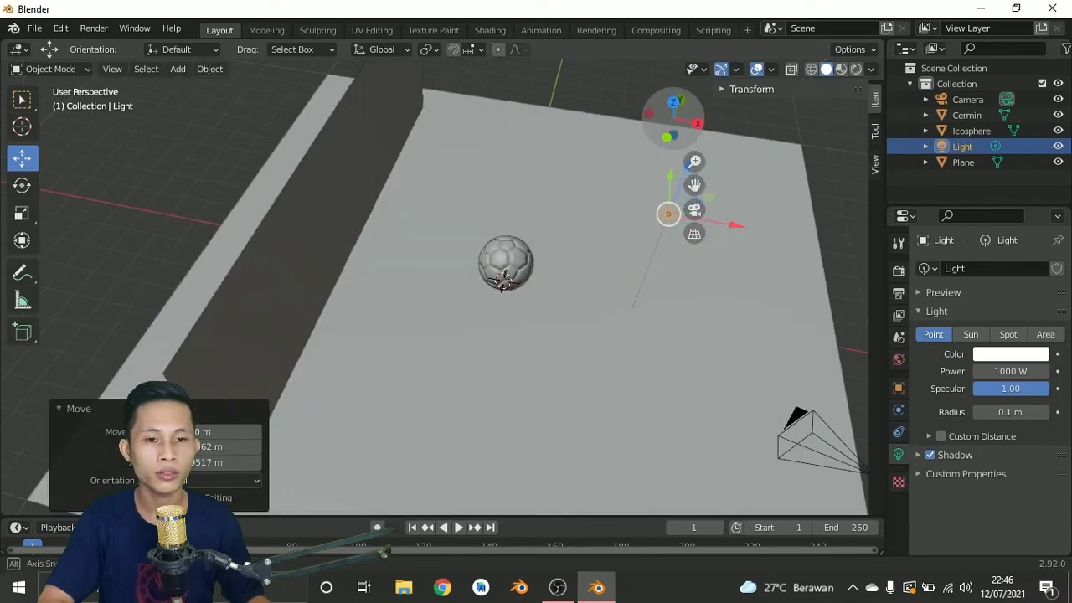
pyautogui.click(674, 103)
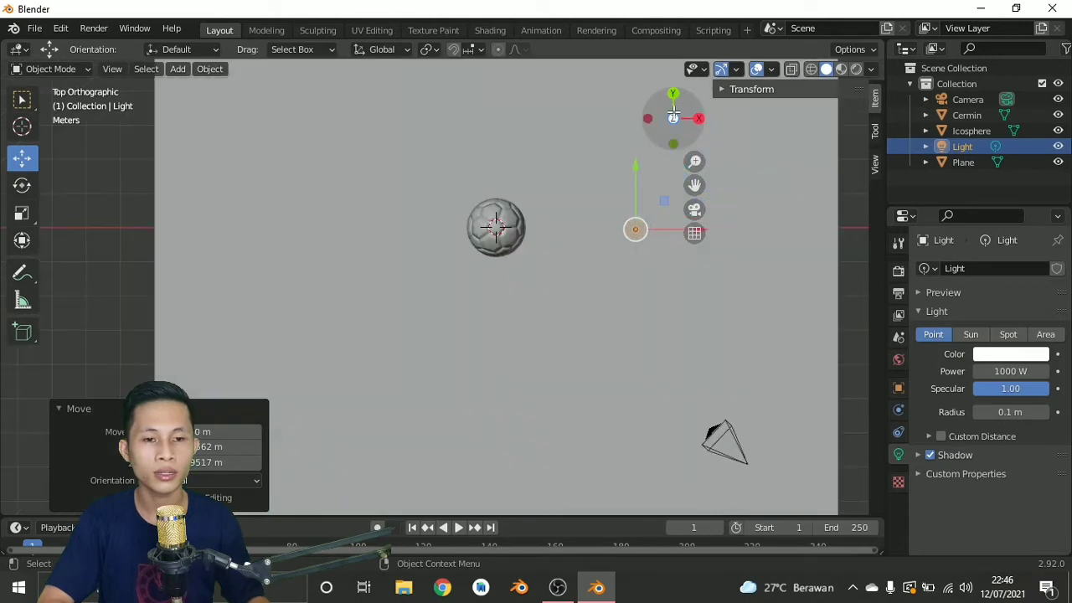
pyautogui.scroll(-5, 628, 264)
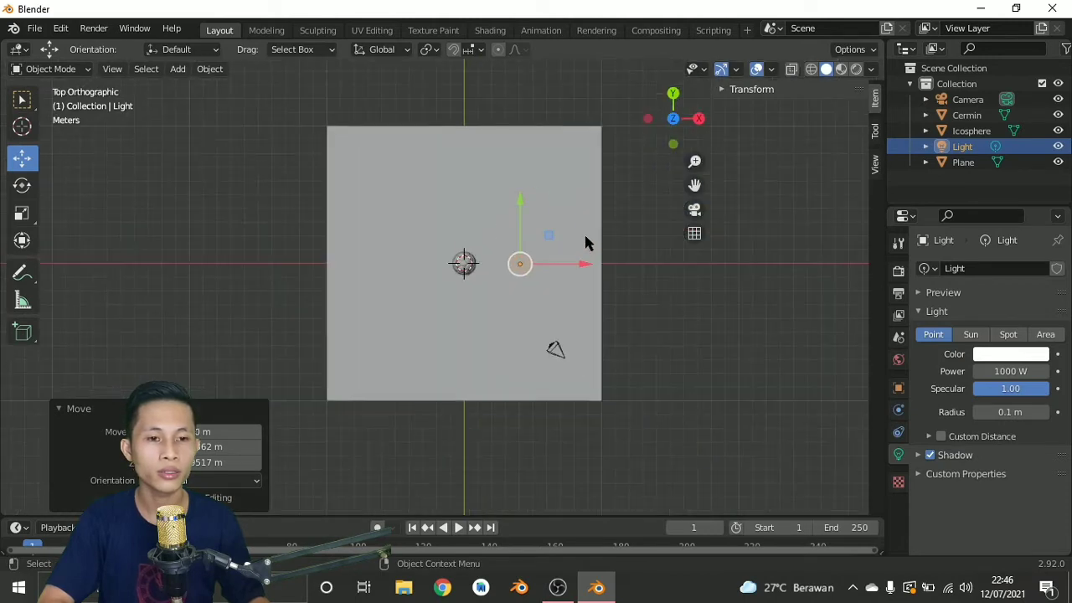
pyautogui.scroll(4, 486, 230)
pyautogui.scroll(-1, 482, 231)
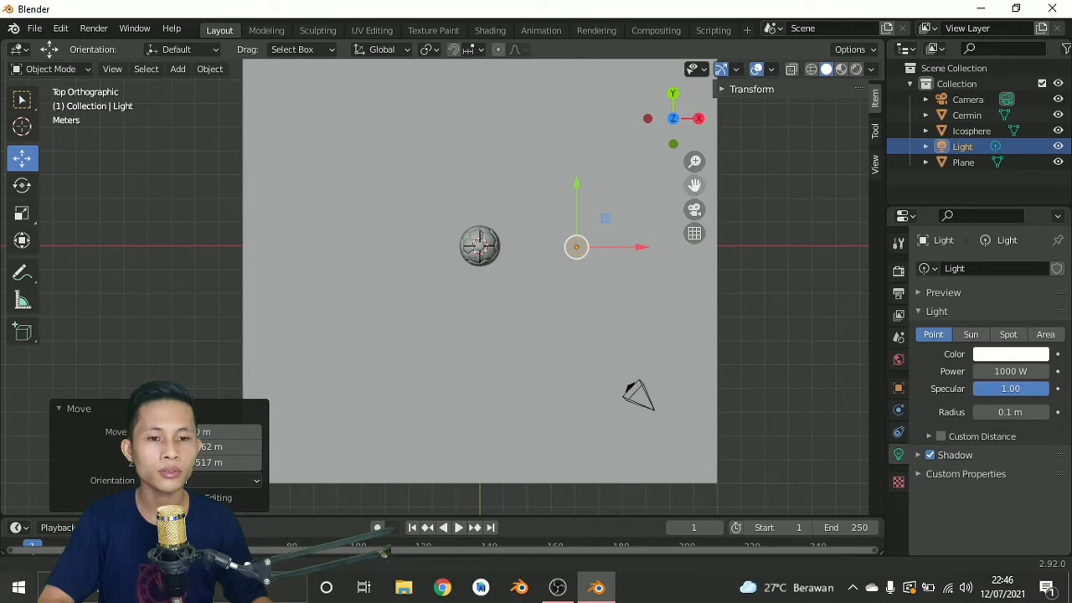
pyautogui.moveTo(694, 185); pyautogui.dragTo(554, 241)
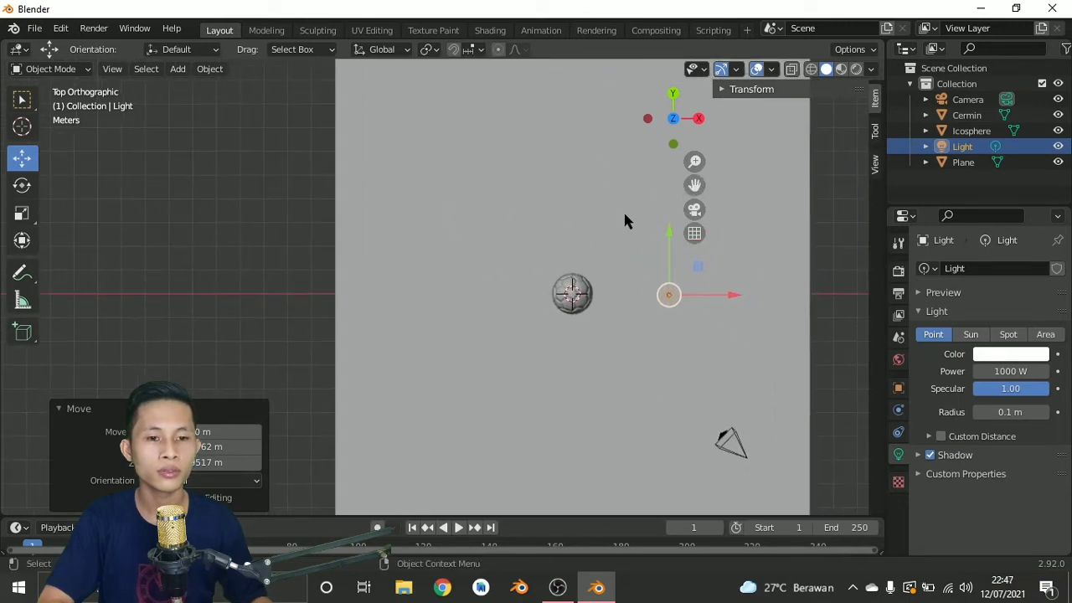
pyautogui.moveTo(623, 210); pyautogui.dragTo(479, 79, button='middle')
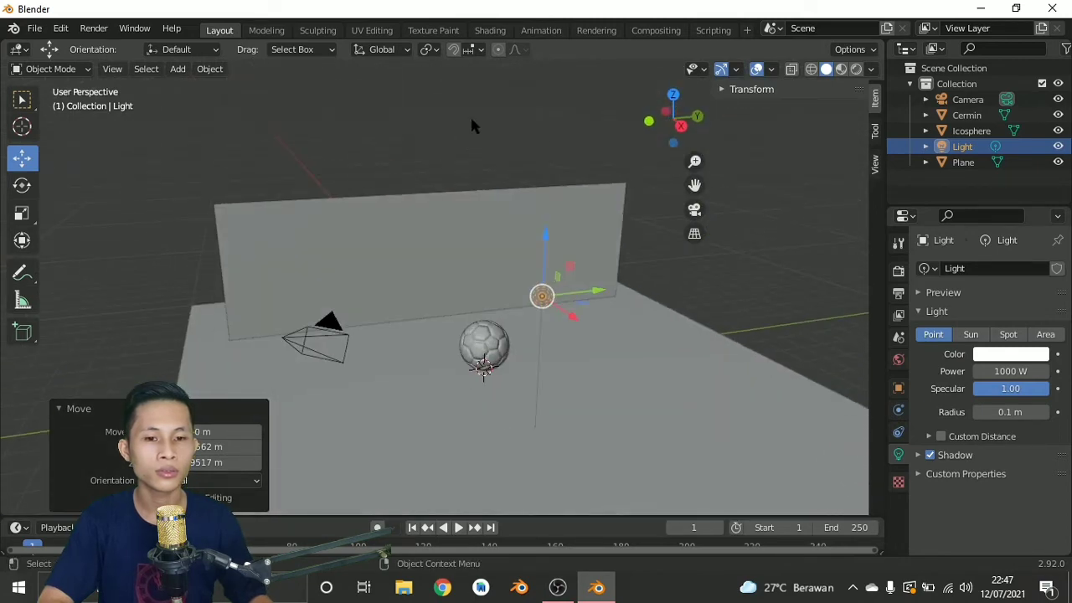
pyautogui.click(672, 95)
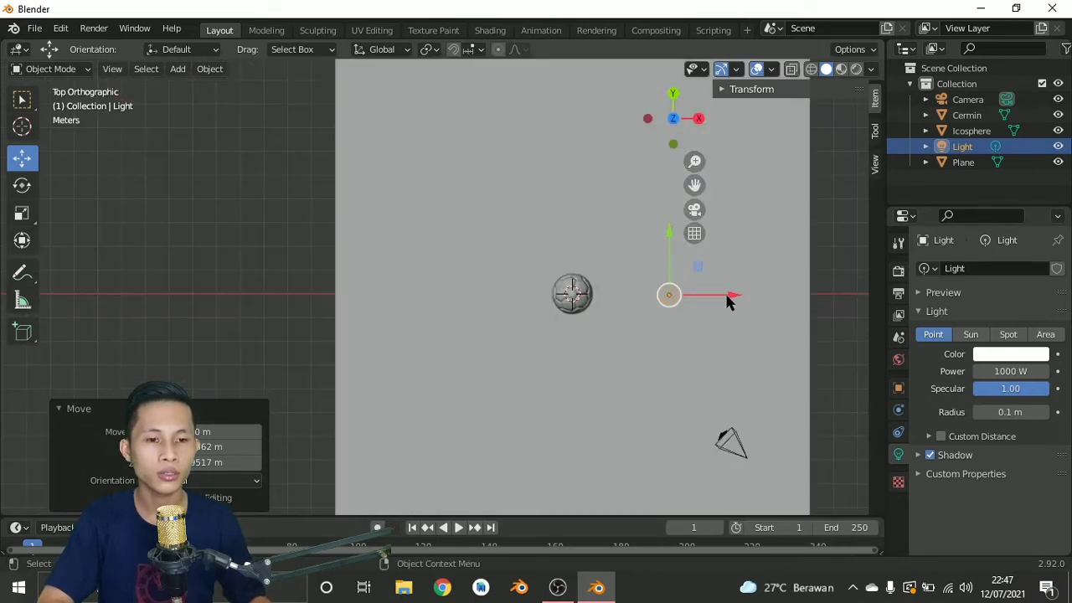
pyautogui.moveTo(727, 300); pyautogui.dragTo(481, 296)
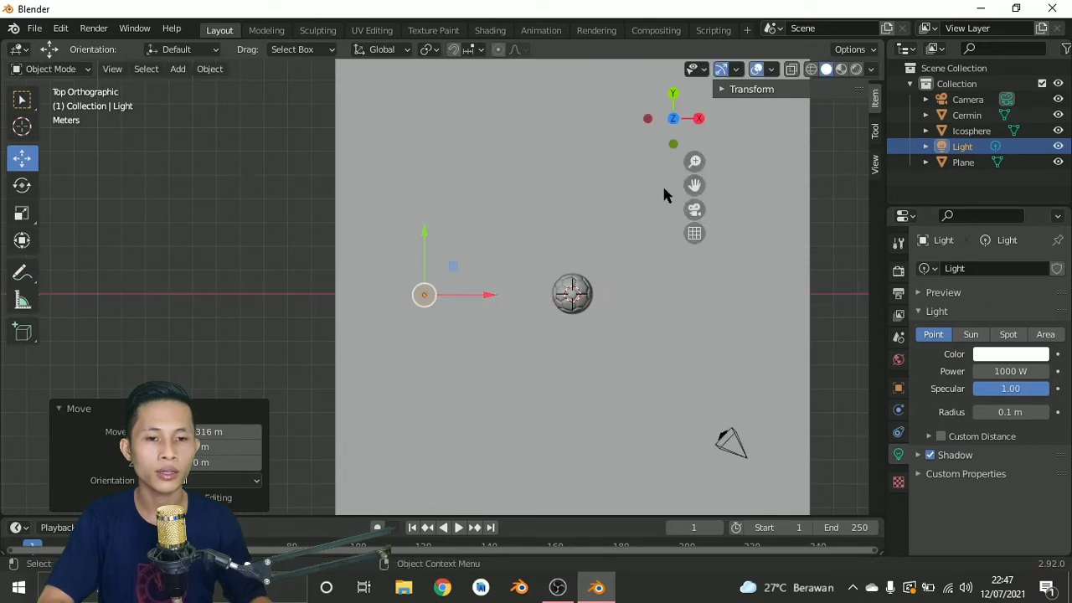
pyautogui.moveTo(575, 209); pyautogui.dragTo(511, 186, button='middle')
pyautogui.moveTo(475, 314); pyautogui.dragTo(545, 349)
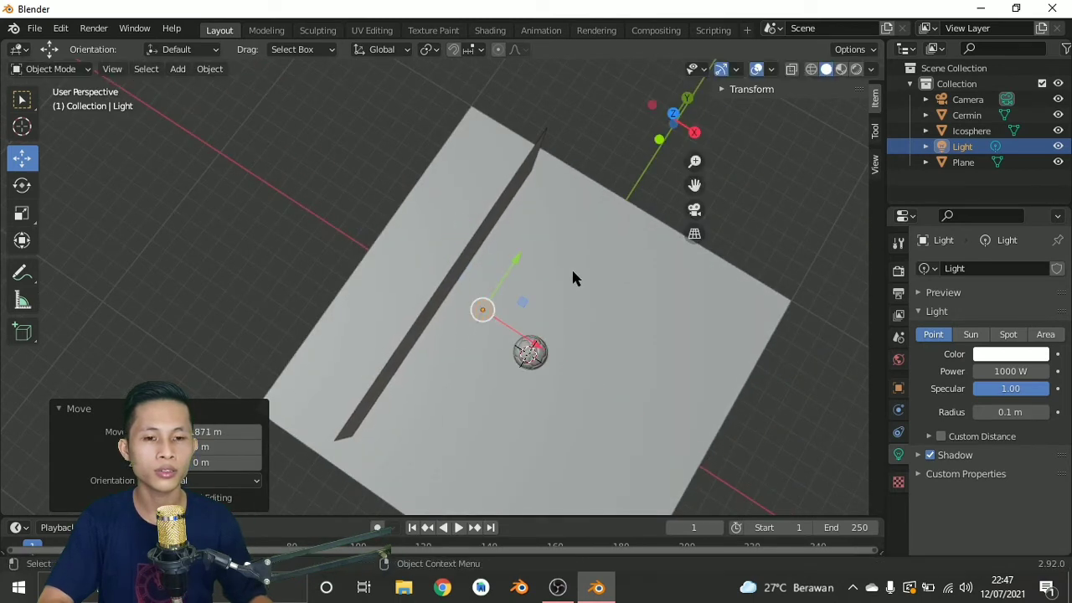
# - Switch the viewport to rendered shading and inspect the lit soccer ball in front of the Cermin wall
pyautogui.moveTo(571, 266); pyautogui.dragTo(656, 200, button='middle')
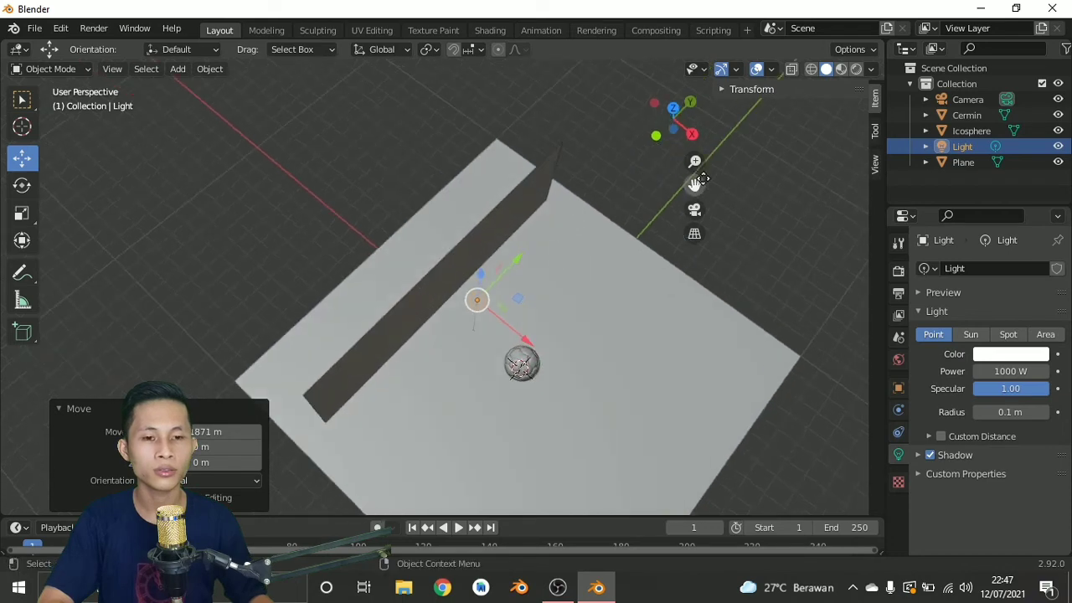
pyautogui.moveTo(680, 143); pyautogui.dragTo(636, 108)
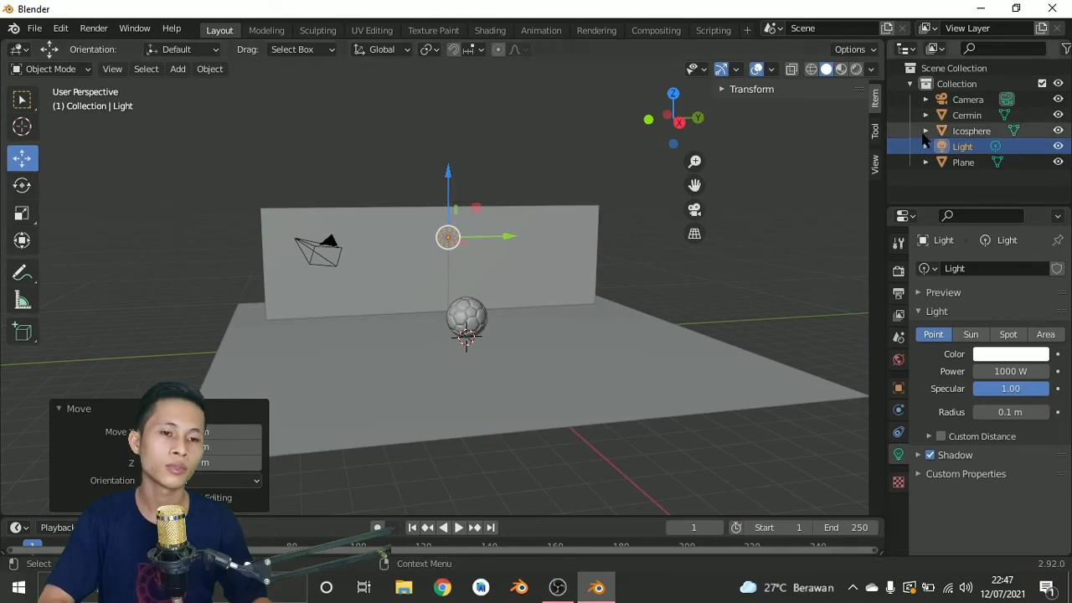
pyautogui.click(855, 70)
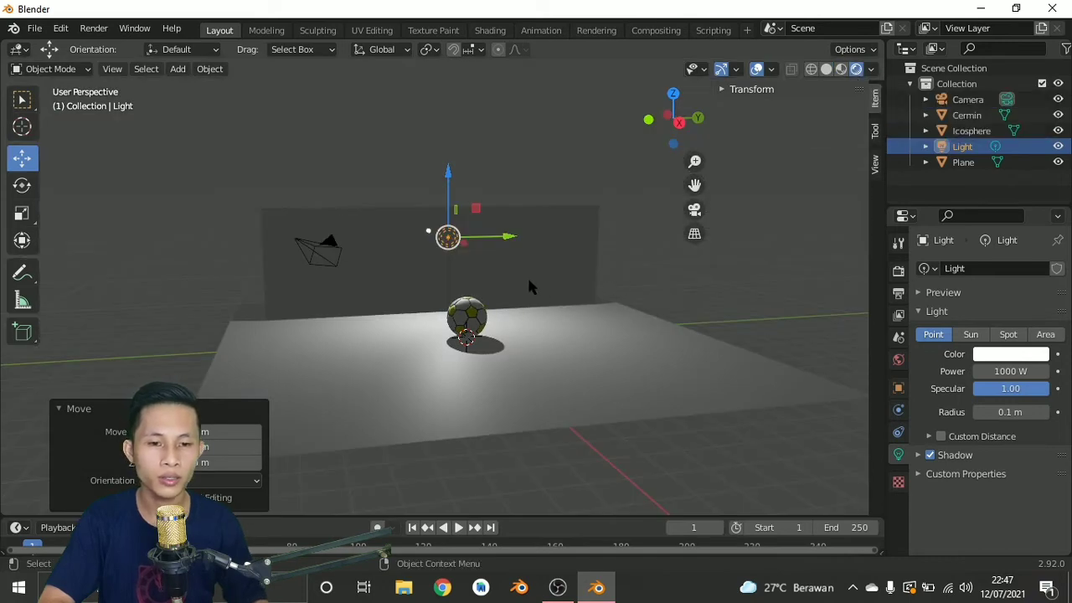
pyautogui.scroll(3, 523, 277)
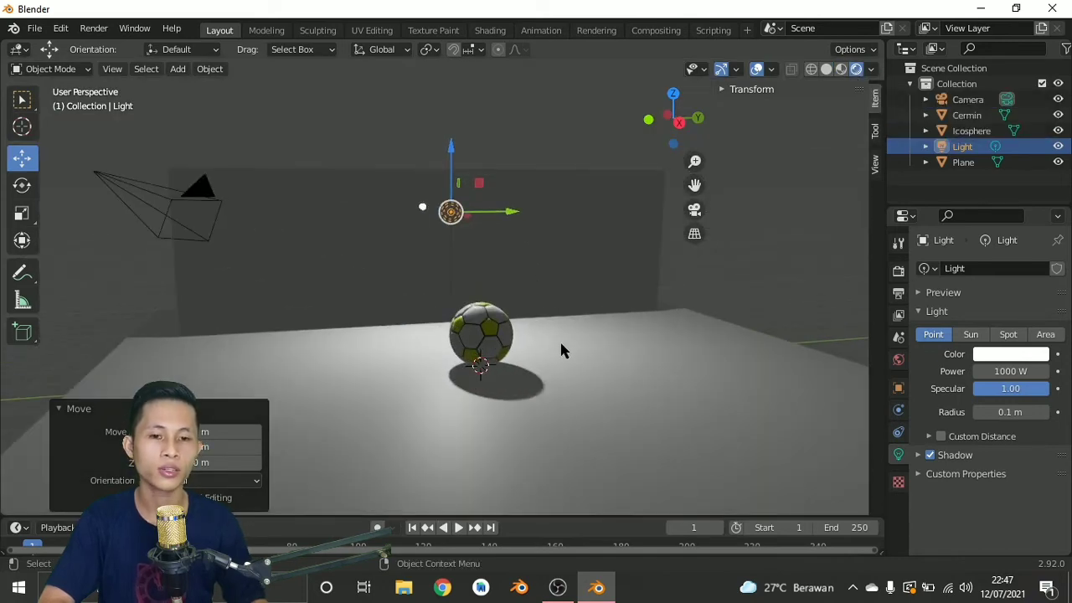
pyautogui.moveTo(547, 351); pyautogui.dragTo(778, 201, button='middle')
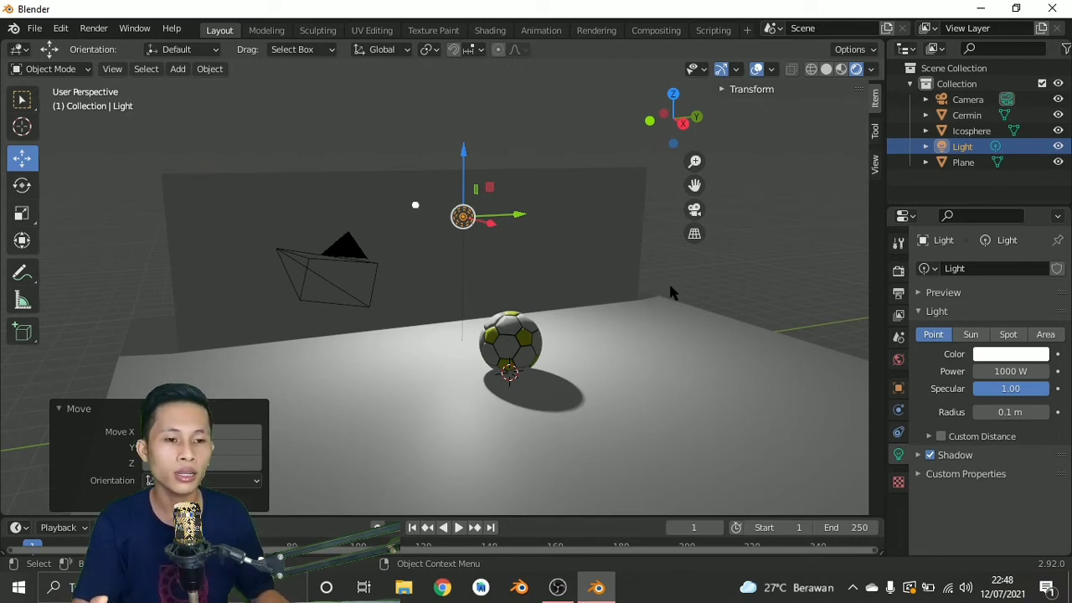
# - Show the scene's render settings and add a Reflection Plane light probe at the 3D cursor under the ball
pyautogui.click(898, 270)
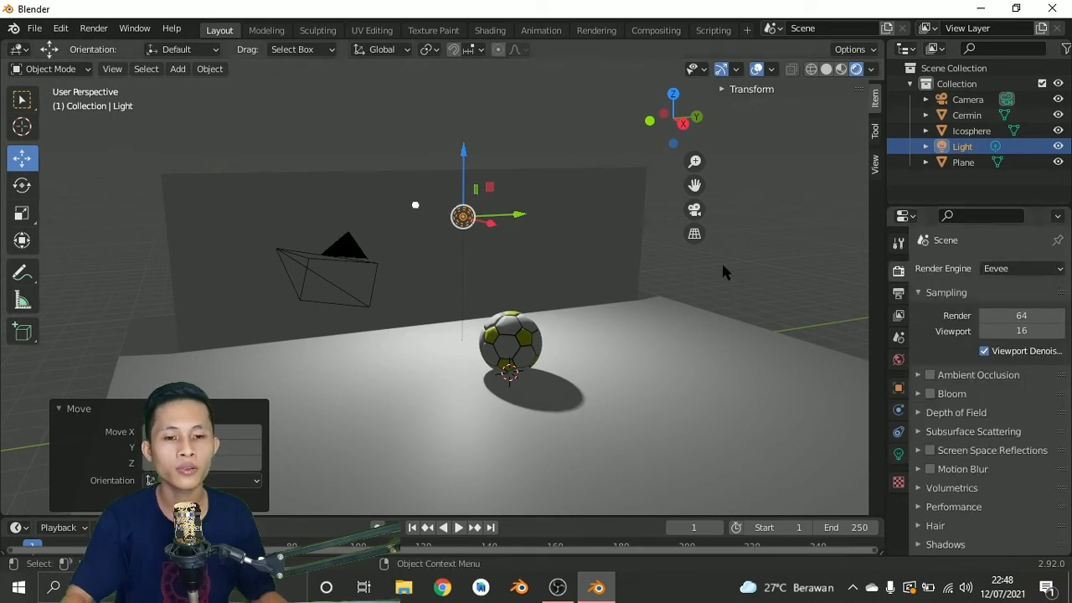
pyautogui.moveTo(721, 260); pyautogui.dragTo(612, 321, button='middle')
pyautogui.hotkey('shift', 'a')
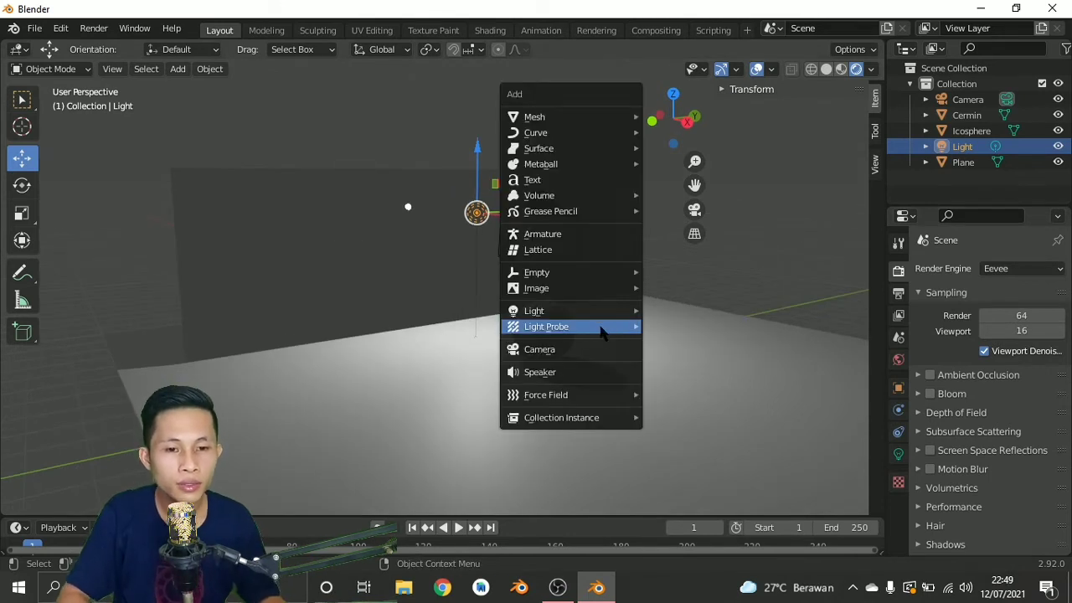
pyautogui.moveTo(600, 329)
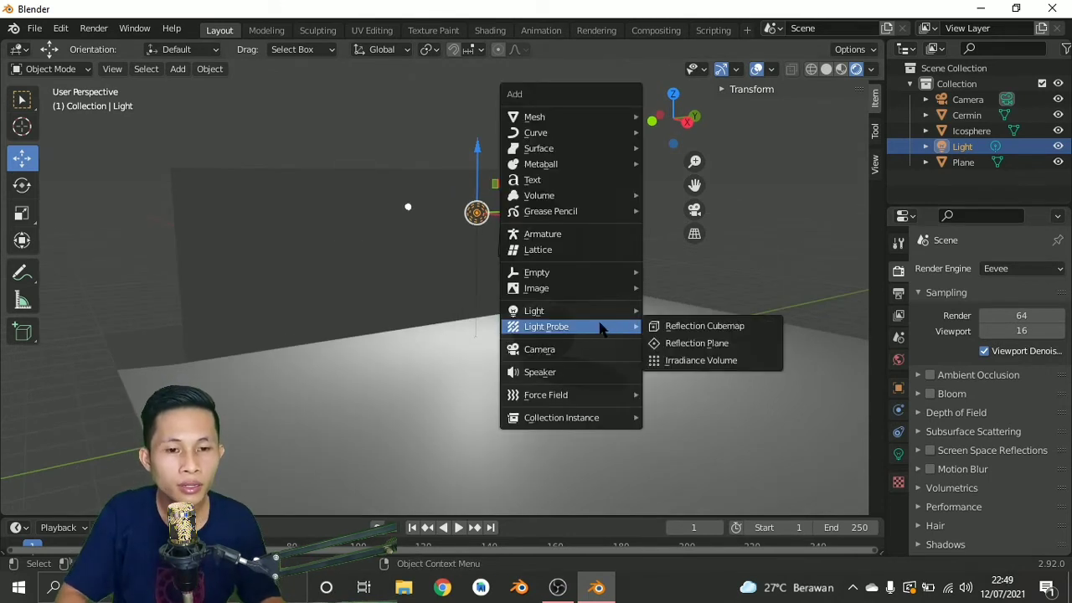
pyautogui.click(734, 350)
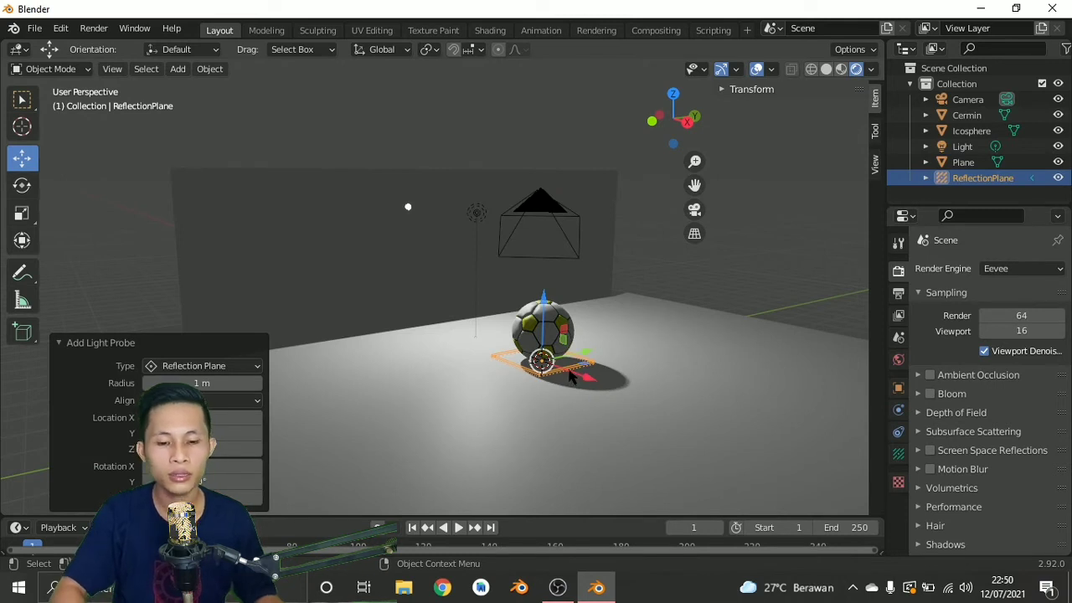
# - Try scaling the reflection plane by 90 along the global Y axis, and undo it
pyautogui.press('s')
pyautogui.press('y')
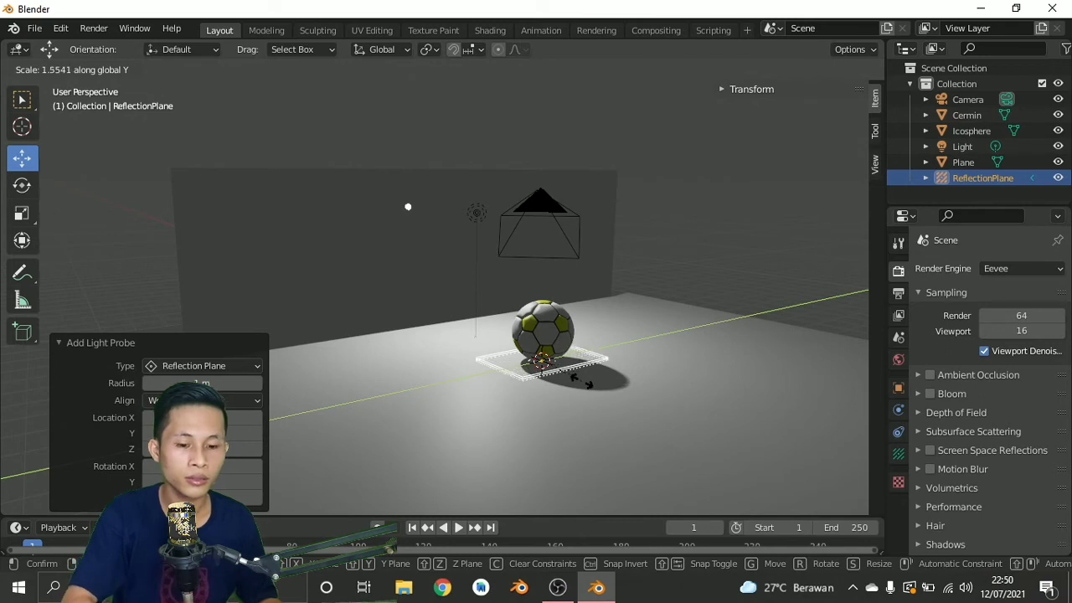
pyautogui.write('90')
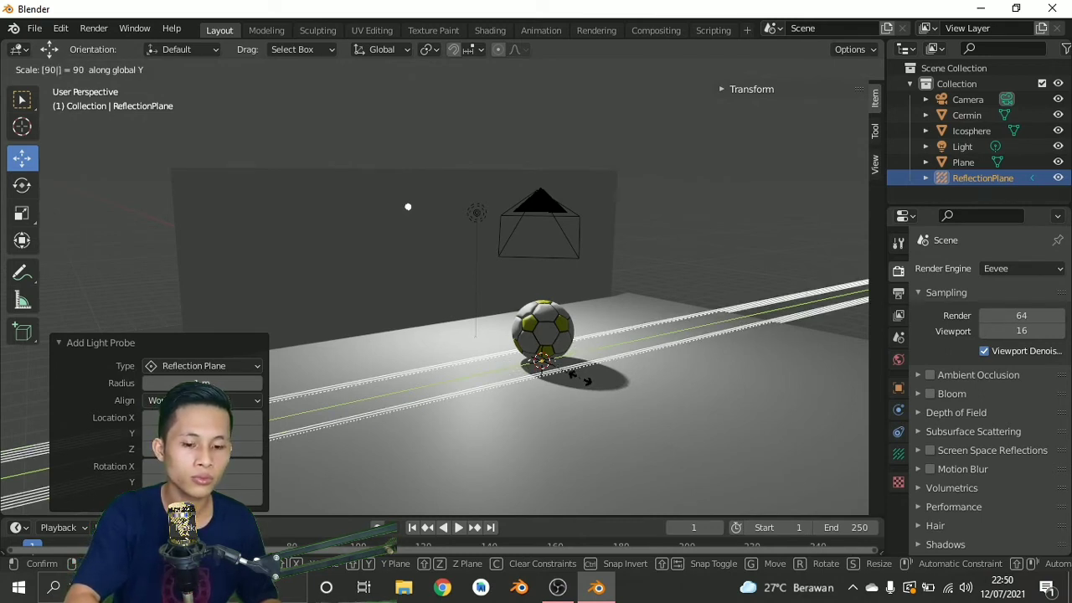
pyautogui.press('Return')
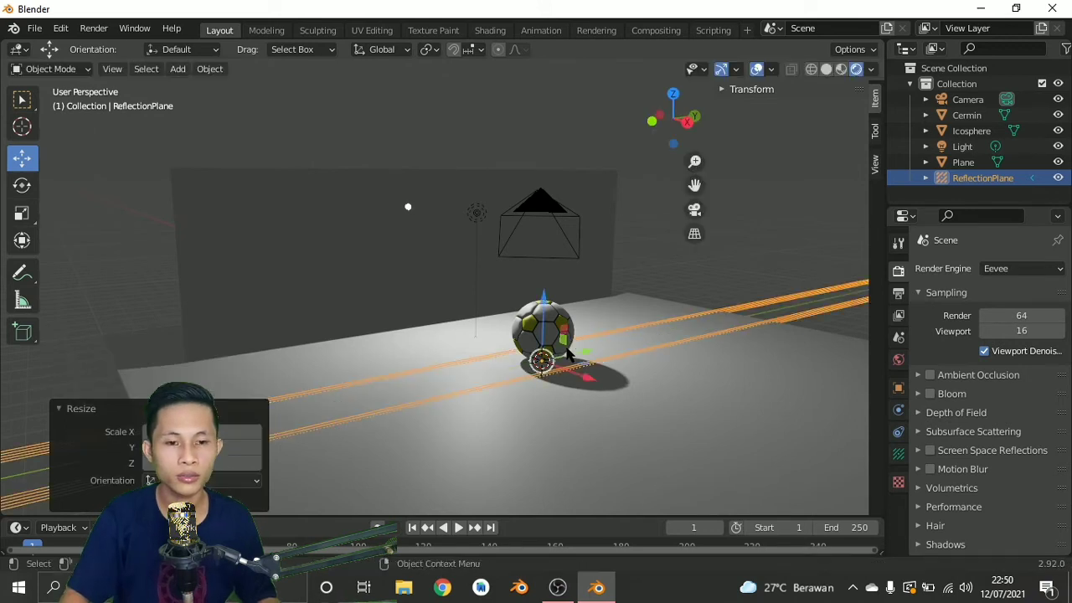
pyautogui.hotkey('ctrl', 'z')
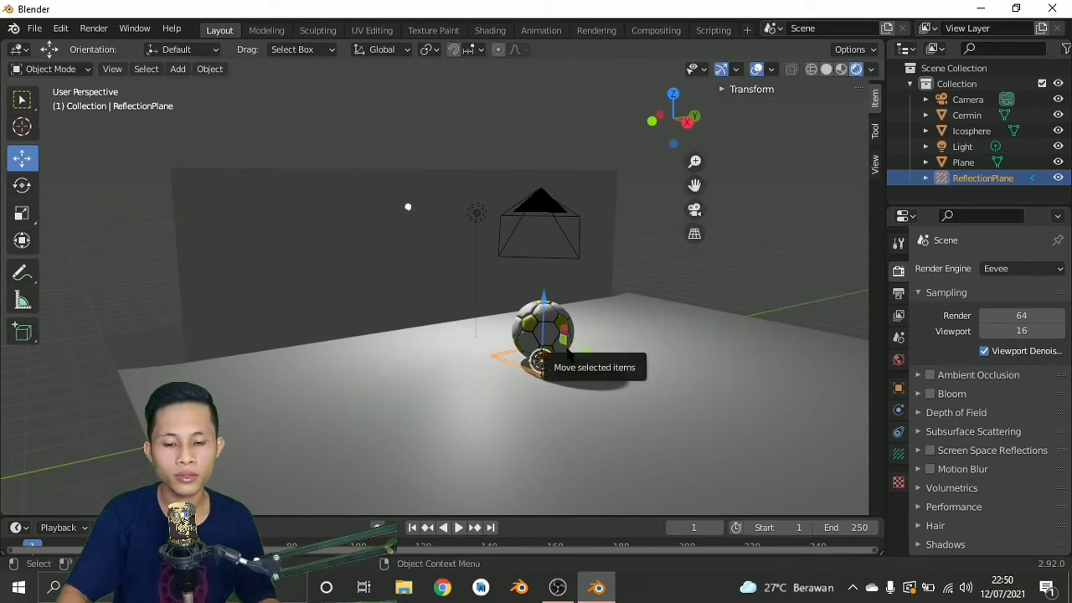
# - Try scaling the reflection plane by 89 along the global Y axis, and undo it
pyautogui.press('s')
pyautogui.write('y')
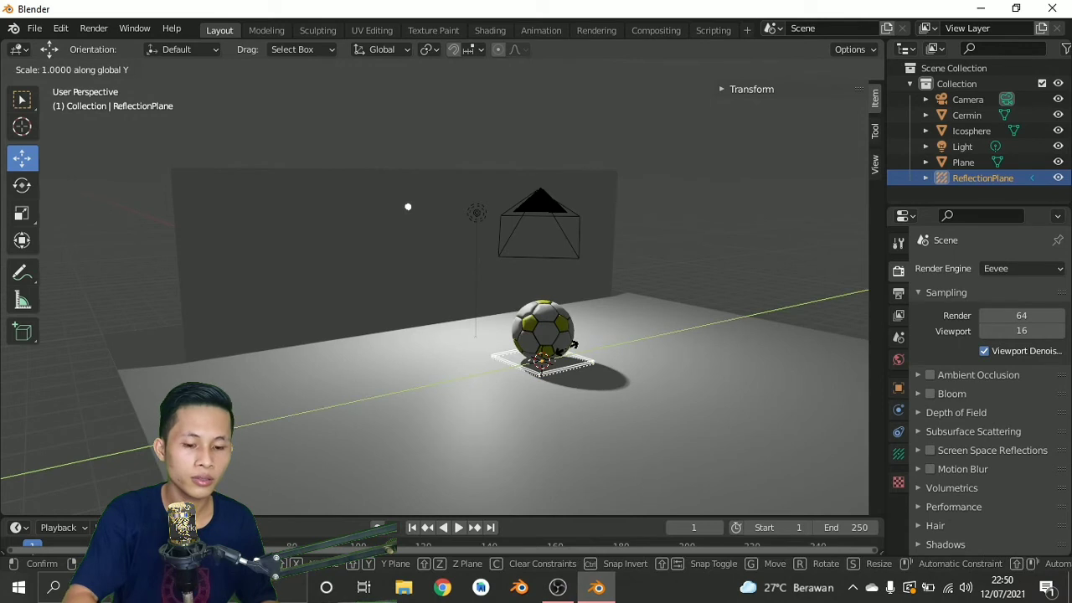
pyautogui.write('89')
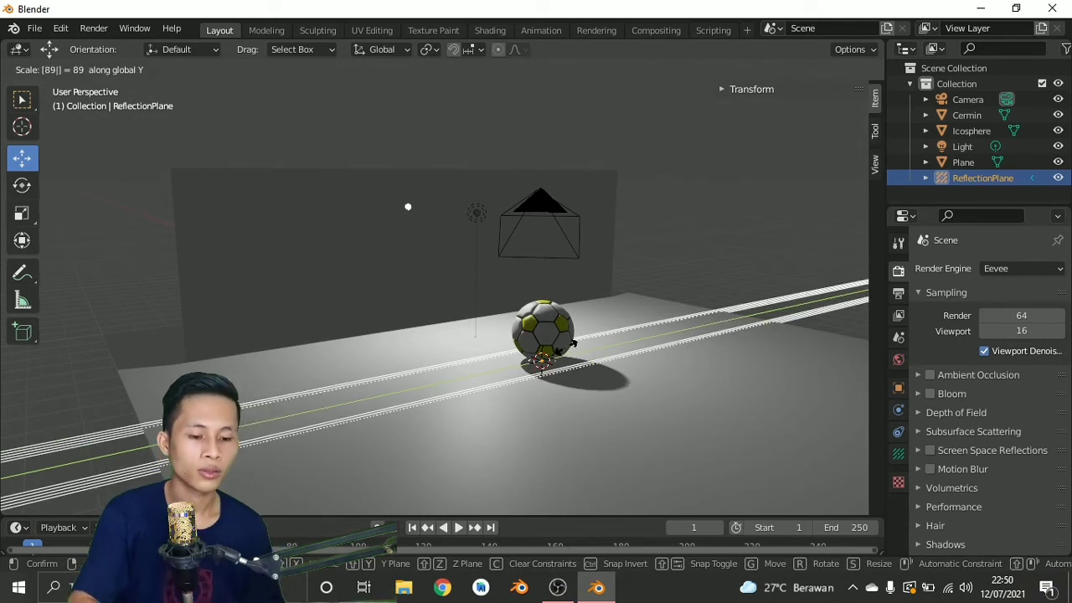
pyautogui.press('Return')
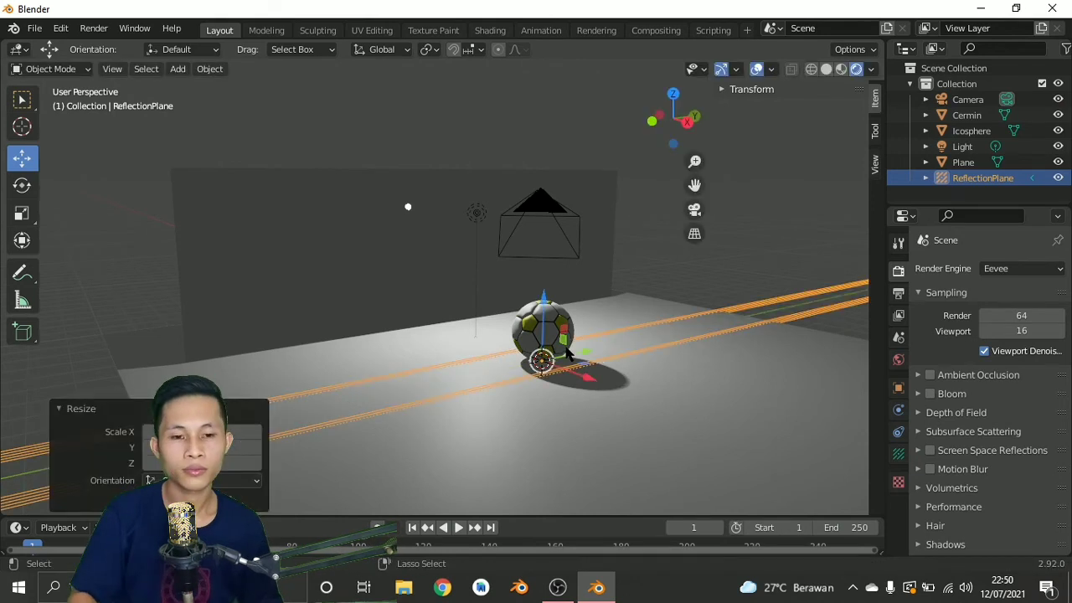
pyautogui.hotkey('ctrl', 'z')
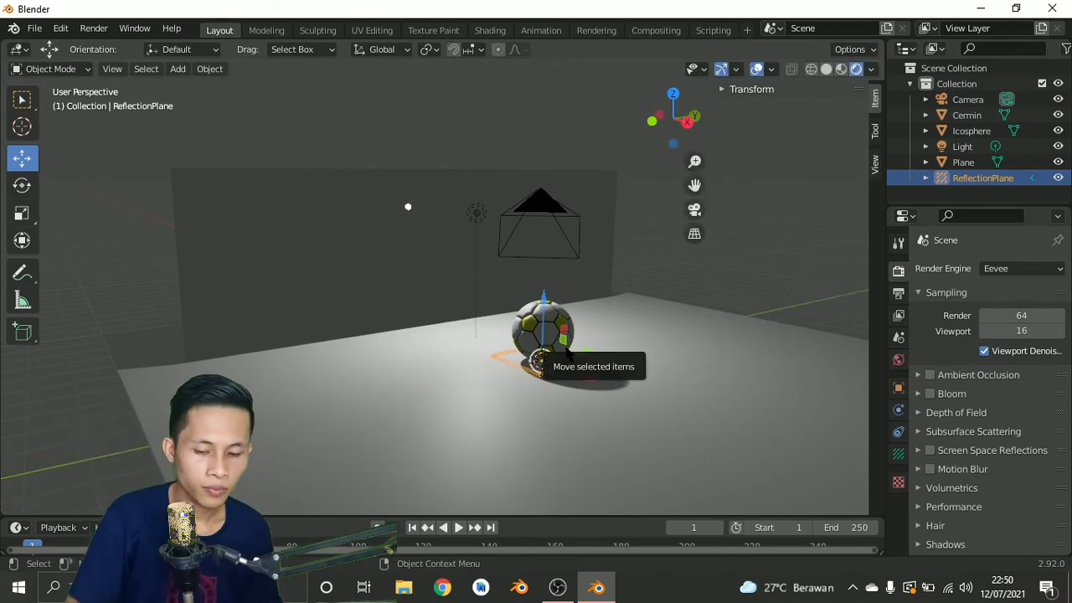
# - Retry the global Y scaling of the reflection plane with a factor of 90, and undo it
pyautogui.press('s')
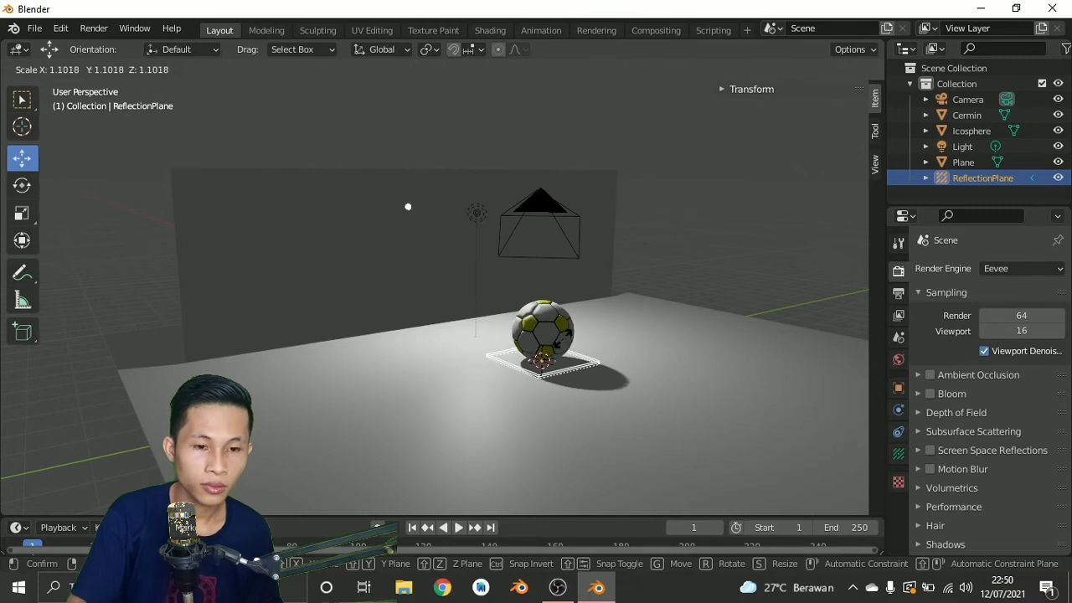
pyautogui.write('y')
pyautogui.write('90')
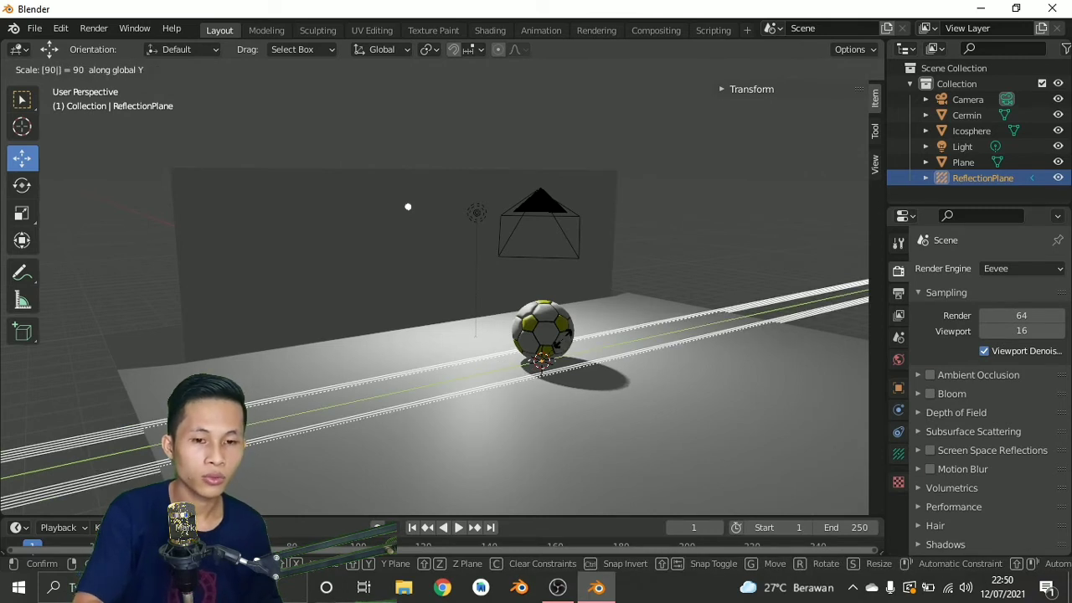
pyautogui.press('Return')
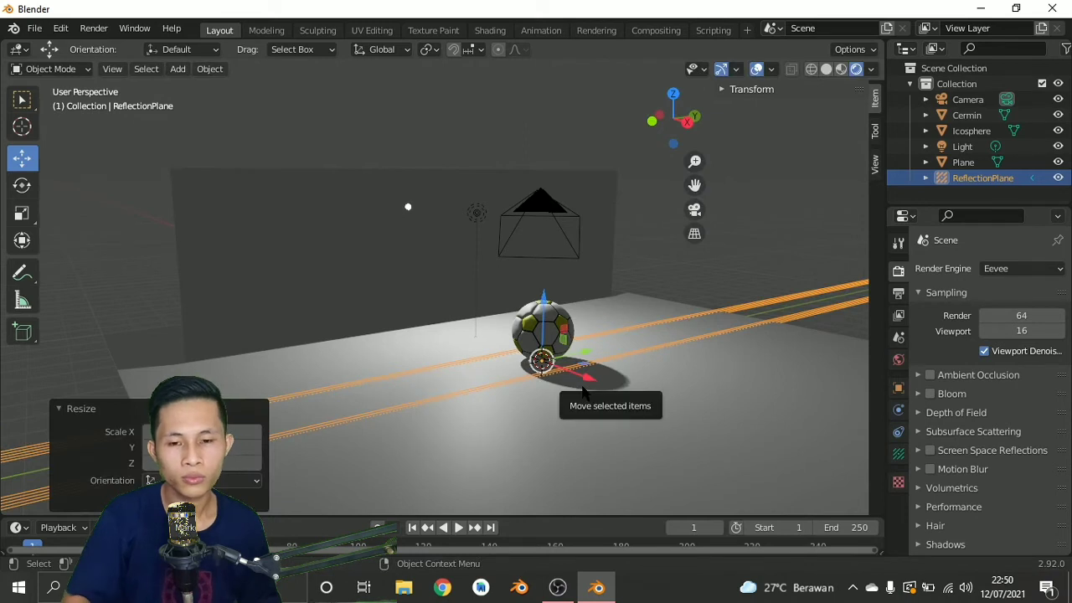
pyautogui.hotkey('ctrl', 'z')
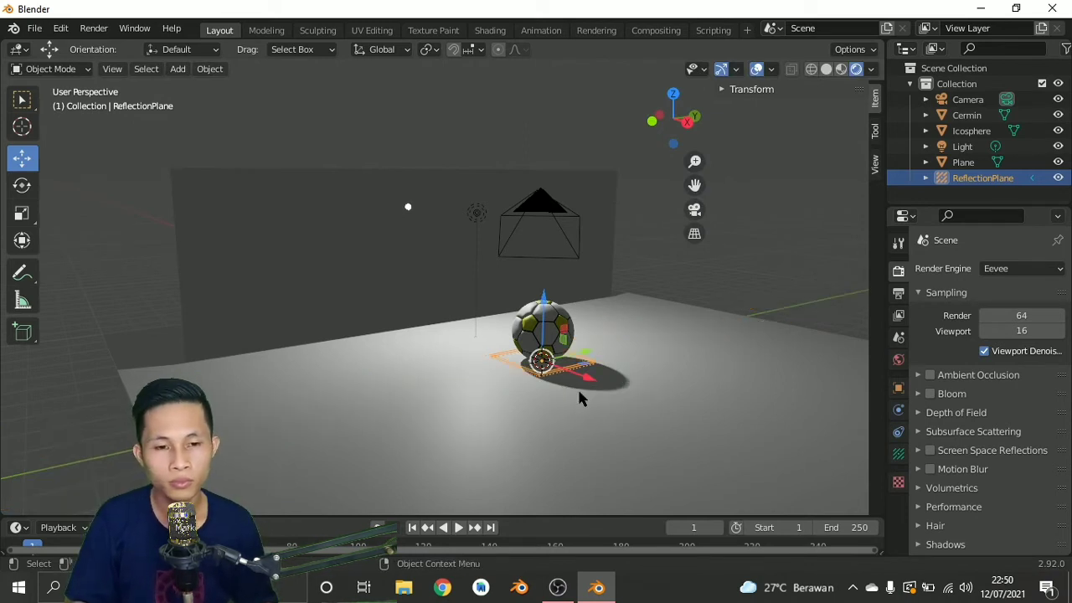
# - Stretch the reflection plane along the global Y axis into a long strip across the floor
pyautogui.press('s')
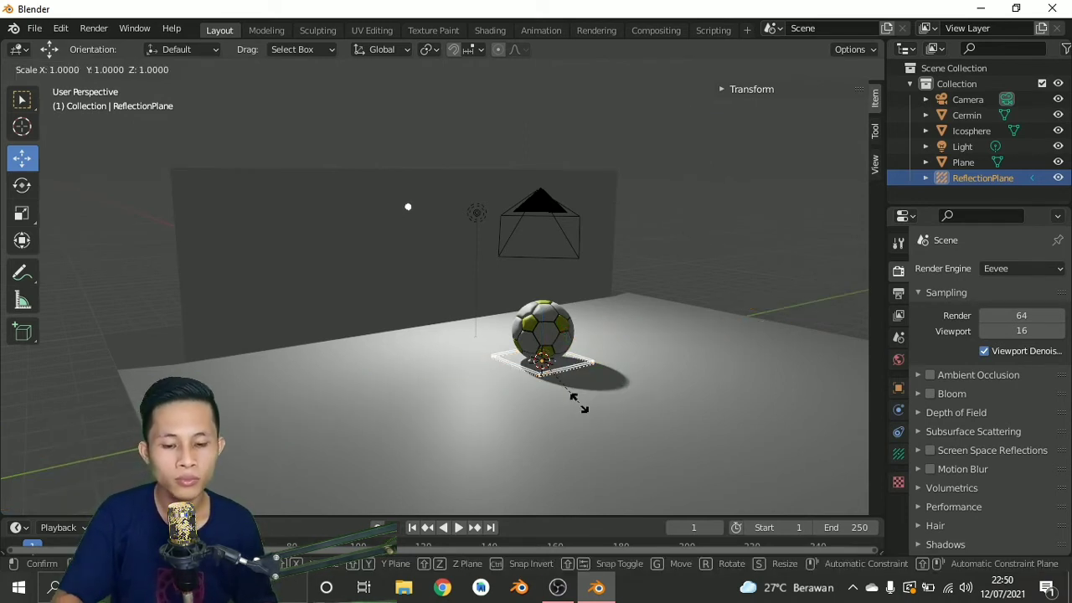
pyautogui.press('y')
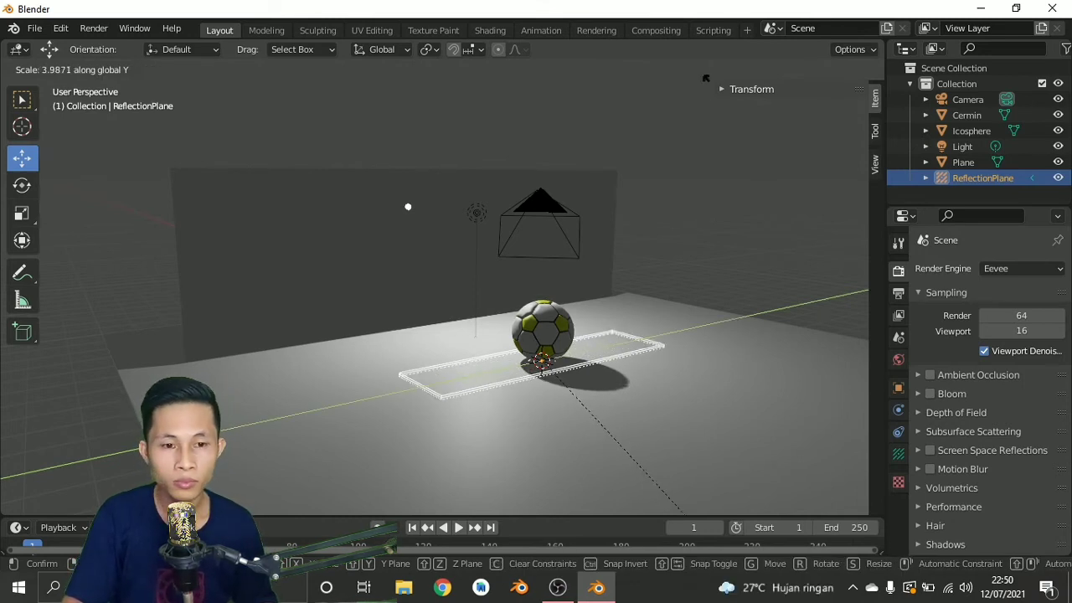
pyautogui.click(787, 194)
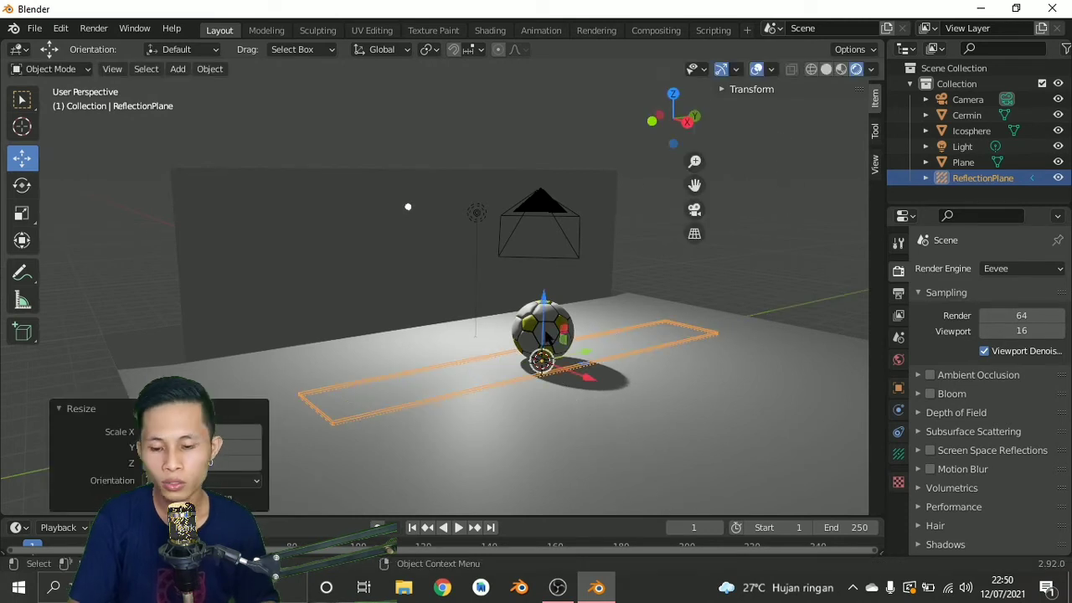
# - Rotate the reflection plane 90° about the global Y axis so it stands upright
pyautogui.press('s')
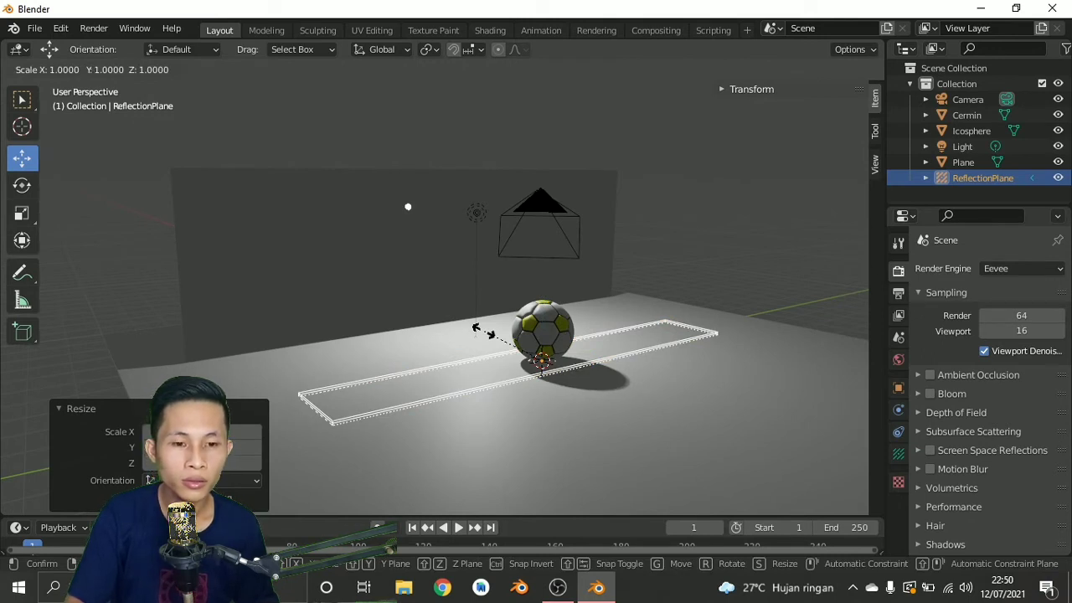
pyautogui.press('r')
pyautogui.press('y')
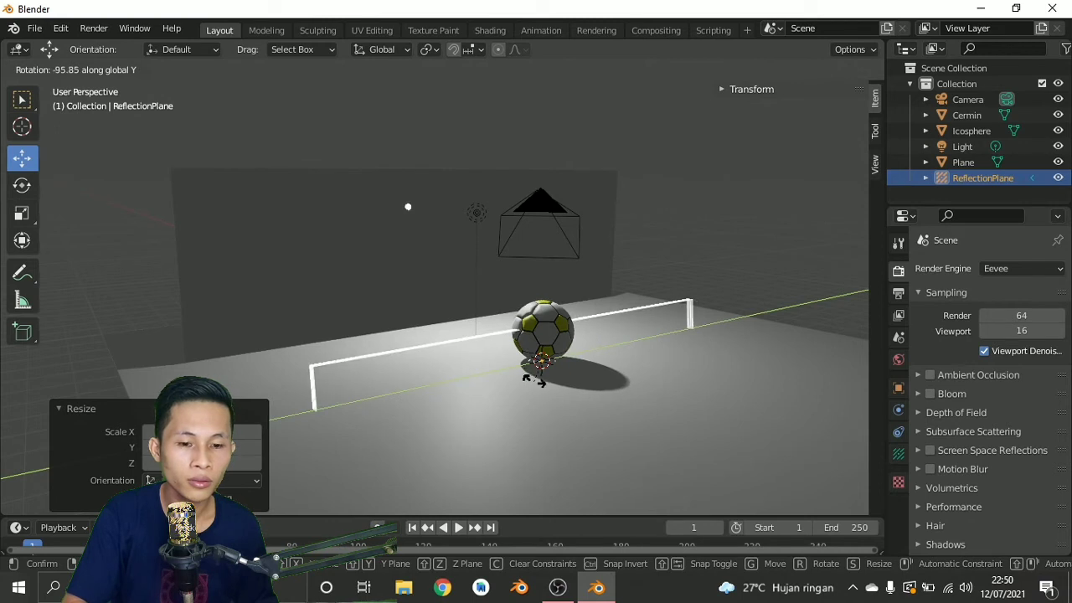
pyautogui.write('90')
pyautogui.press('Return')
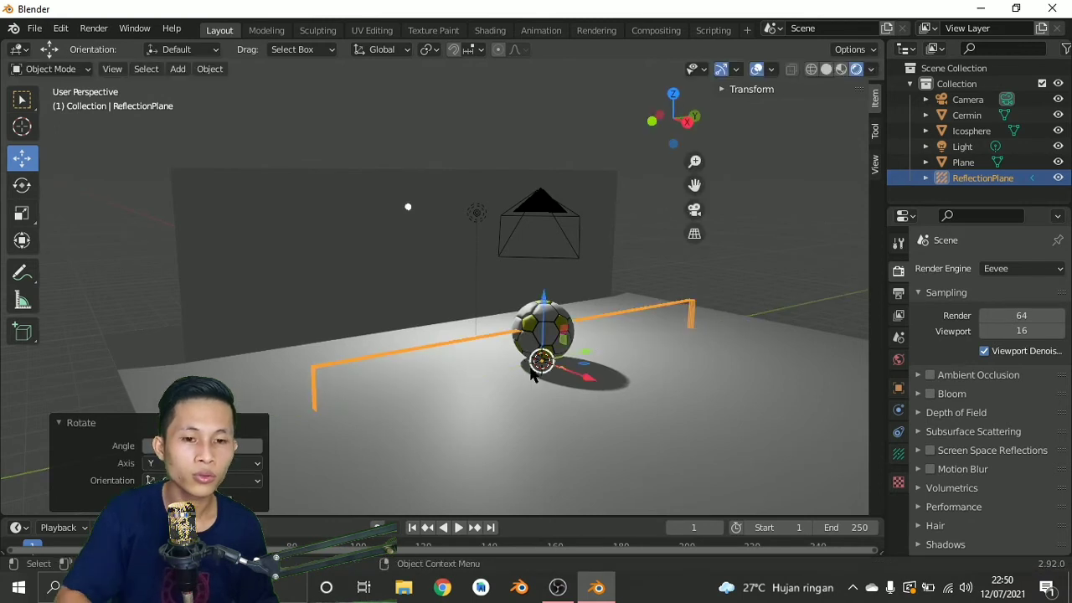
# - Raise the upright reflection plane along Z above the ball and move it along X to the mirror wall at the floor's back edge
pyautogui.press('g')
pyautogui.press('z')
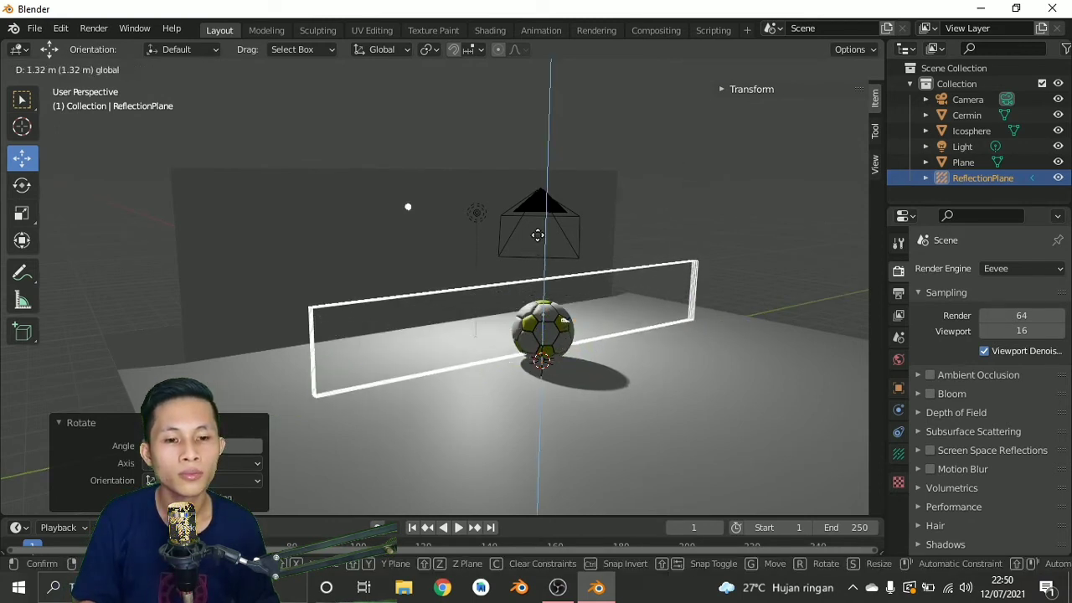
pyautogui.click(541, 235)
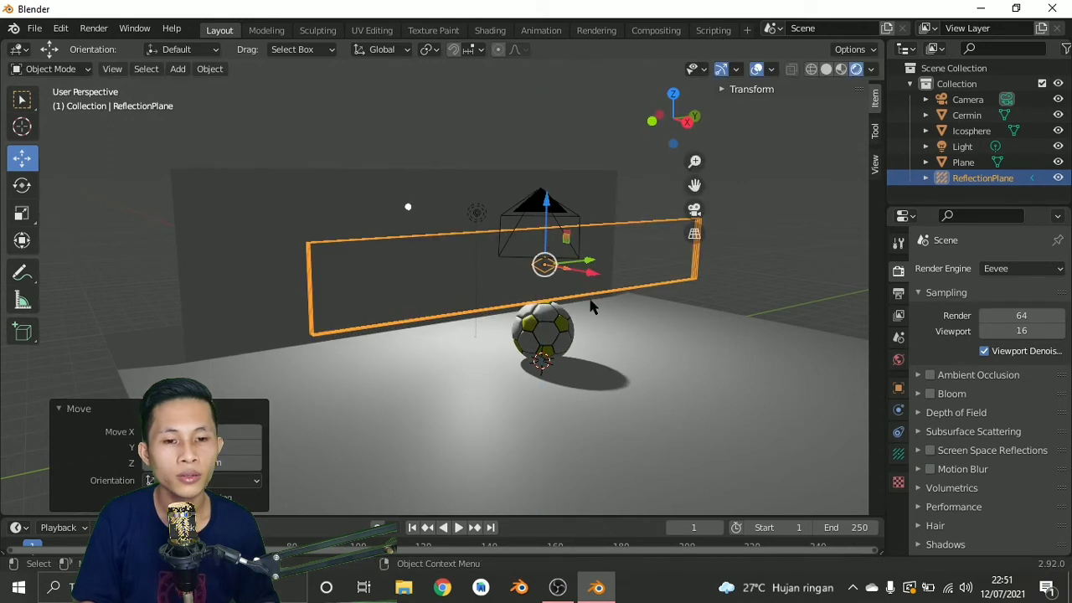
pyautogui.click(673, 94)
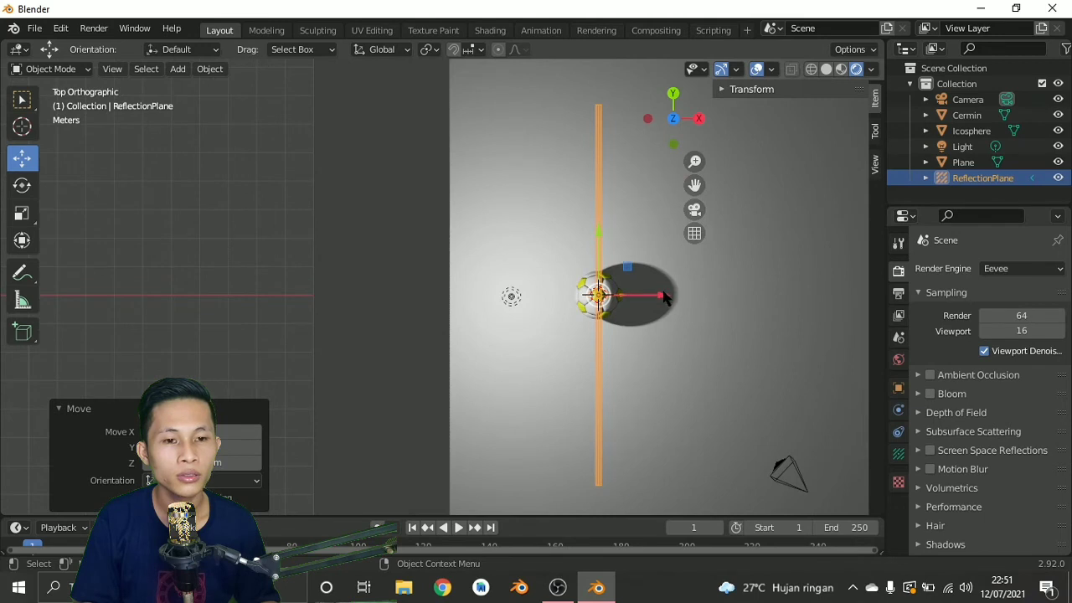
pyautogui.moveTo(663, 298); pyautogui.dragTo(515, 286)
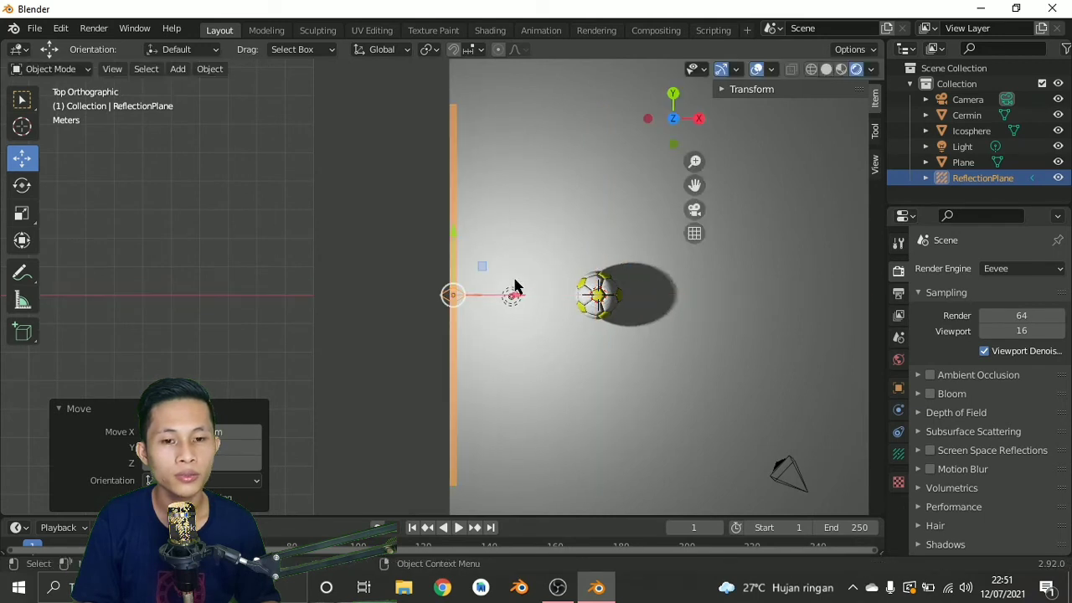
pyautogui.moveTo(573, 327); pyautogui.dragTo(407, 165, button='middle')
pyautogui.press('s')
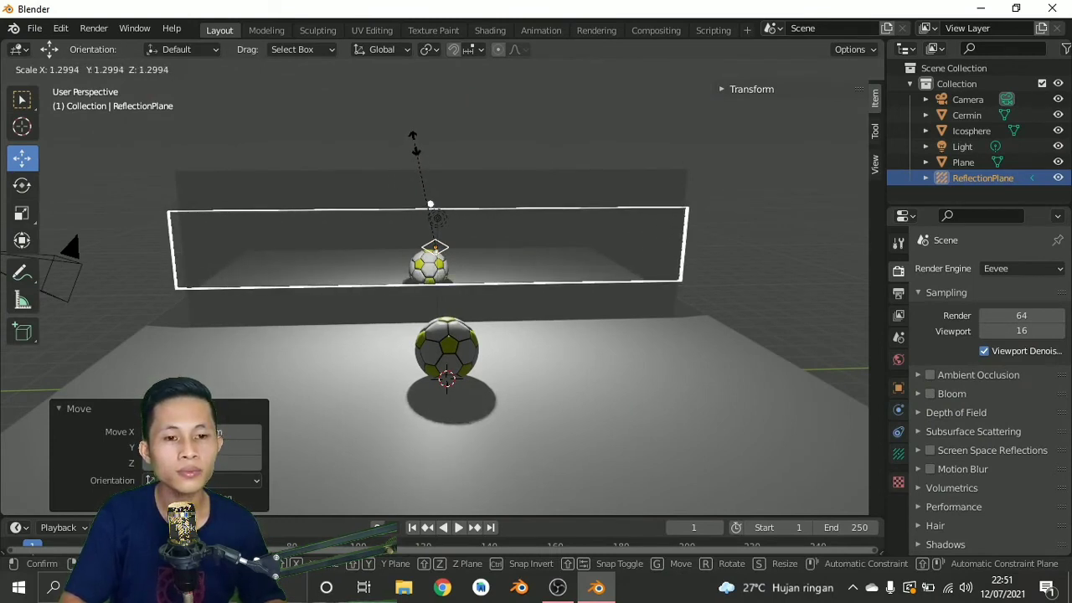
pyautogui.press('r')
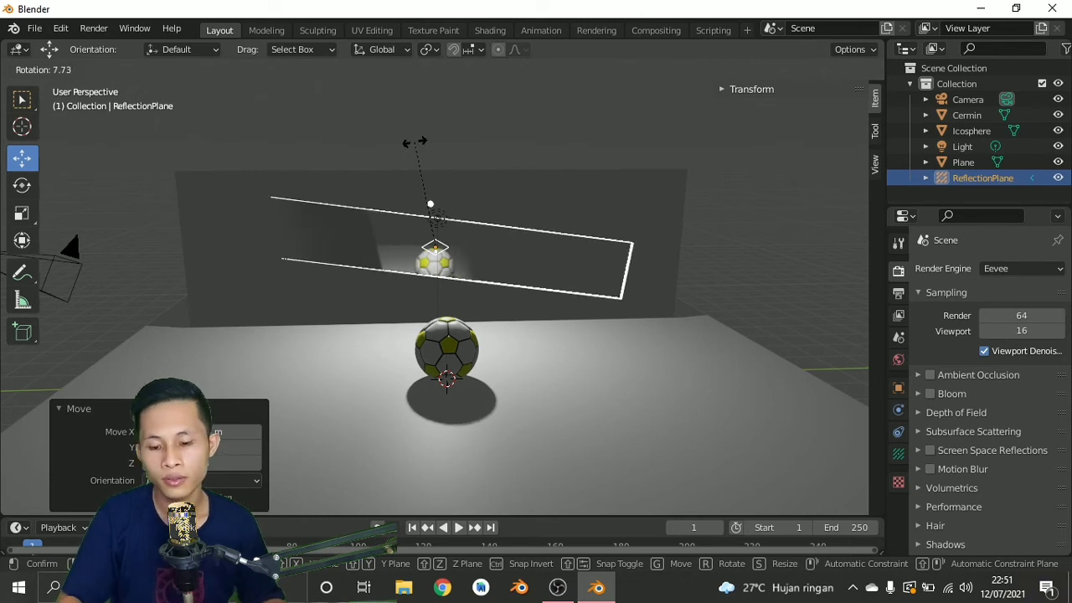
pyautogui.rightClick(413, 142)
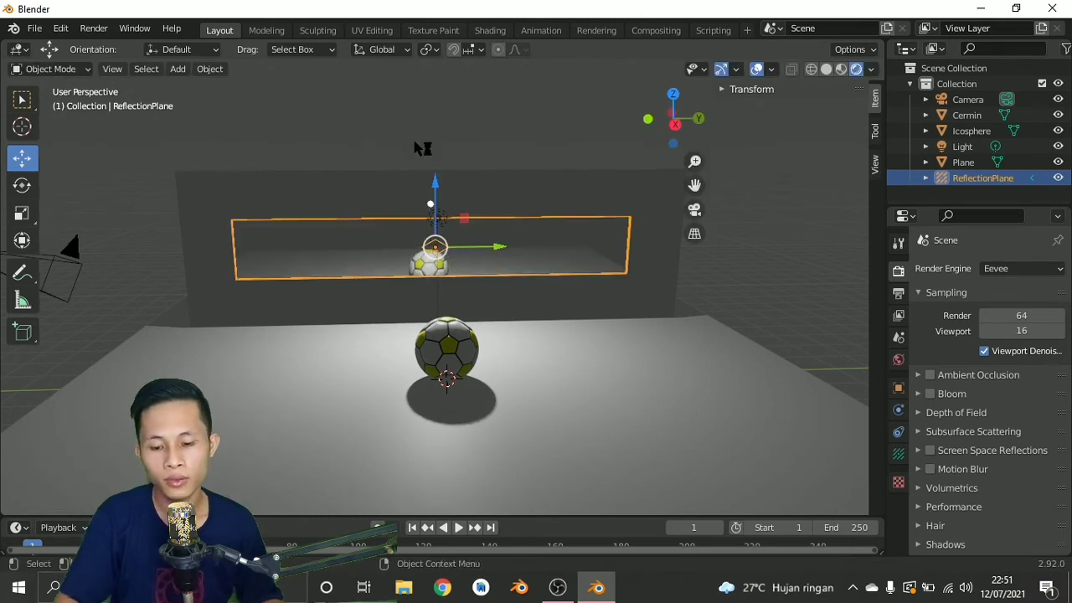
# - Scale the reflection plane along the global Y axis until it spans the full width of the mirror wall
pyautogui.press('s')
pyautogui.press('y')
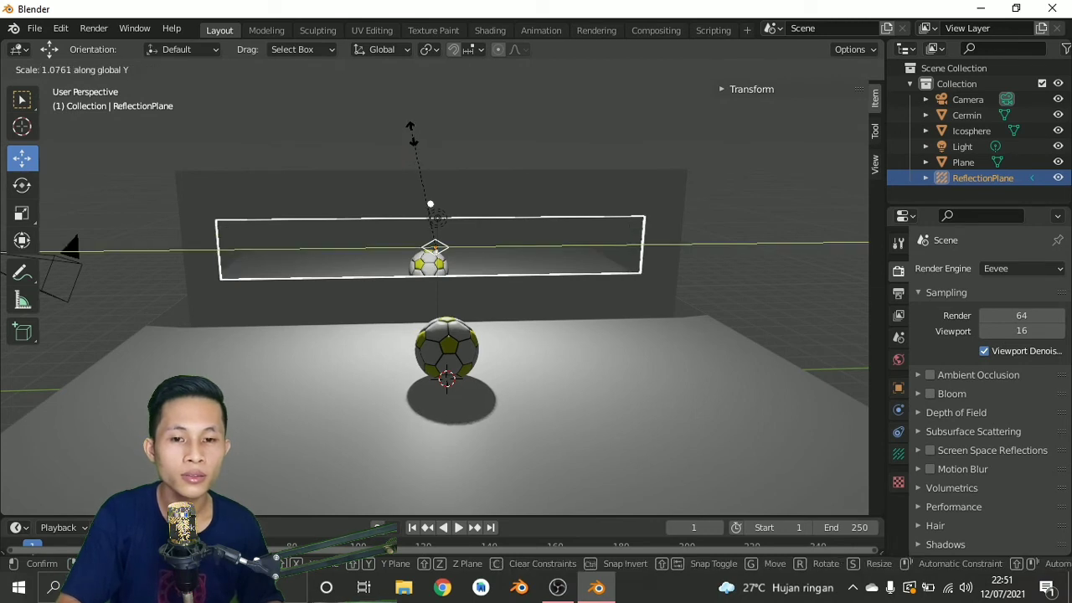
pyautogui.click(399, 103)
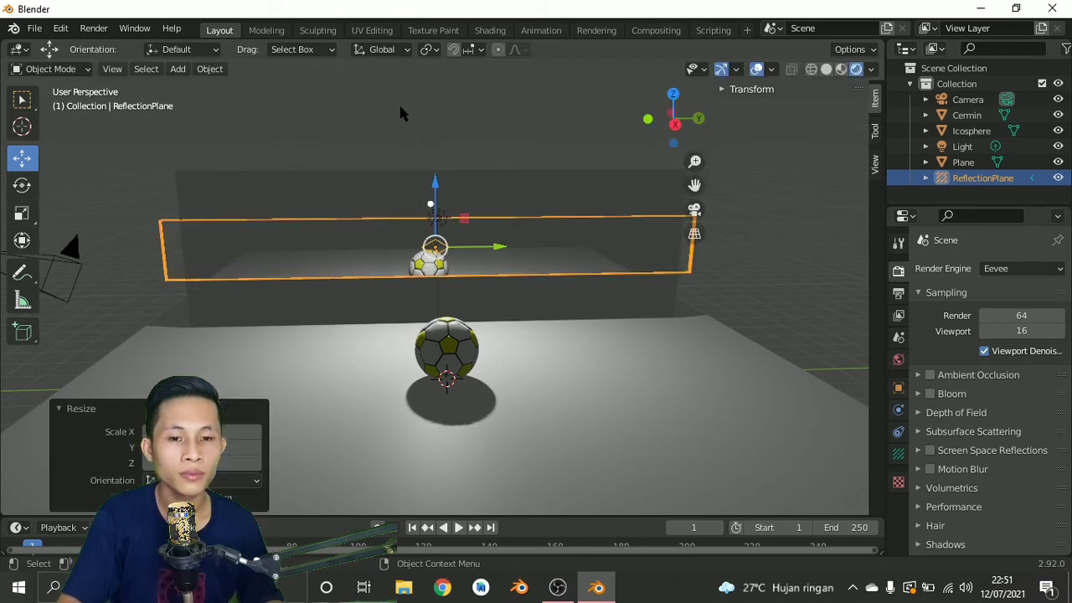
pyautogui.press('s')
pyautogui.press('r')
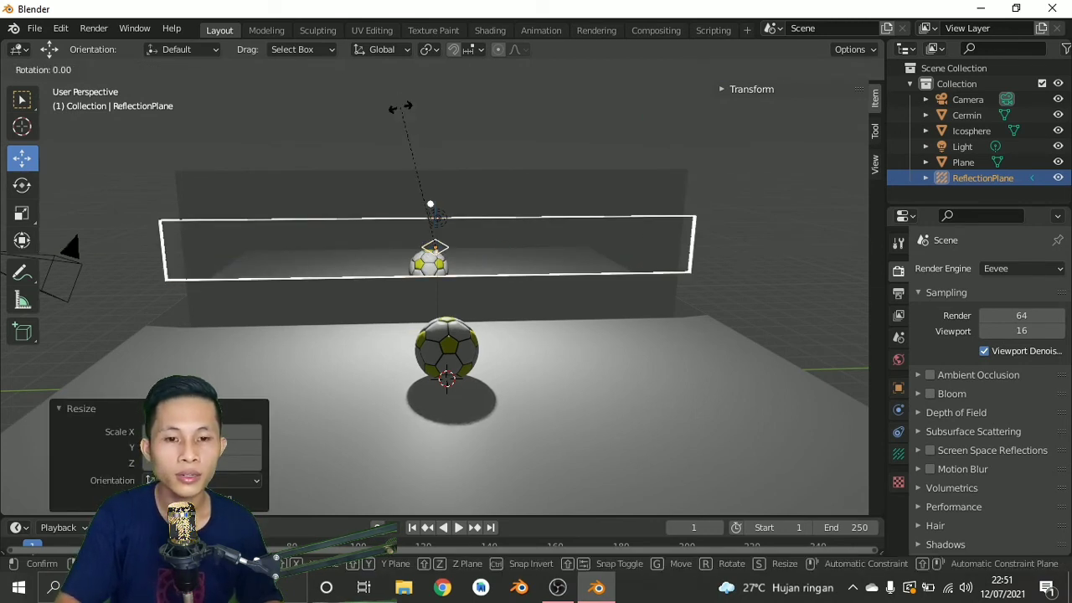
pyautogui.click(393, 117)
pyautogui.hotkey('ctrl', 'z')
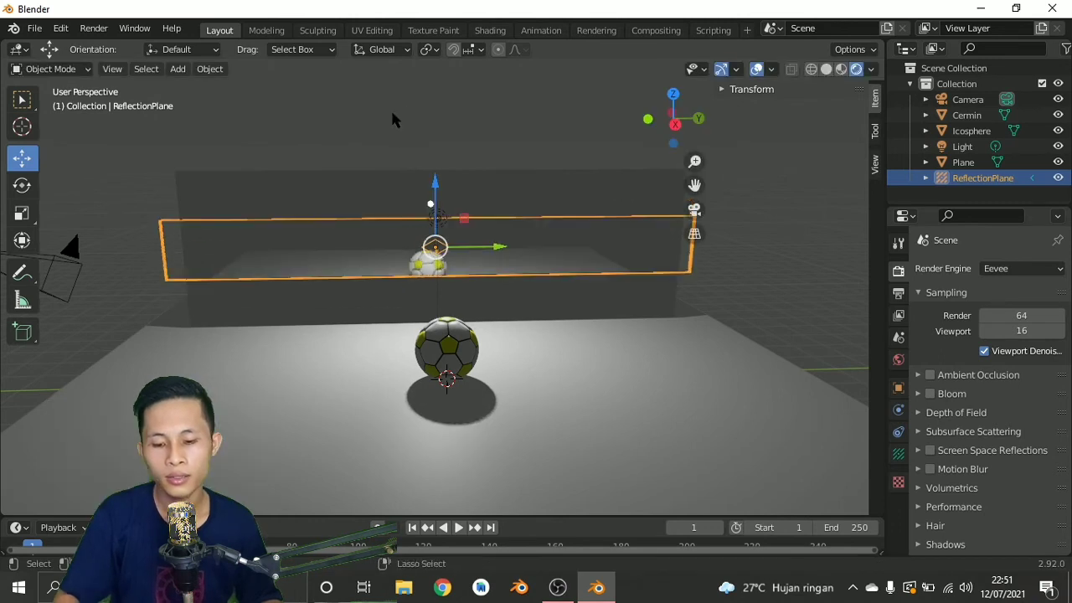
pyautogui.press('z')
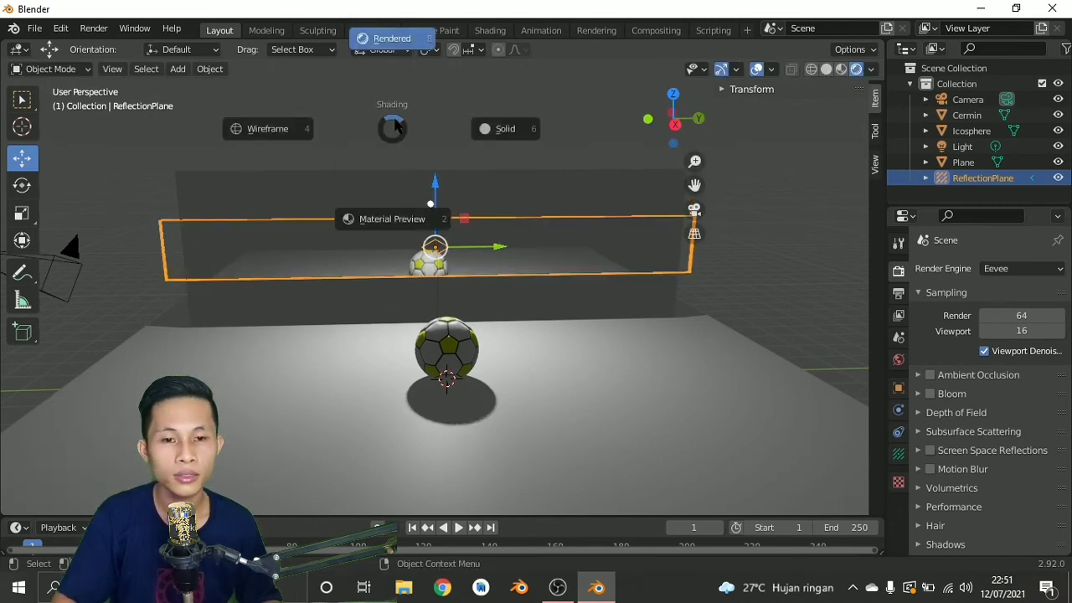
pyautogui.click(394, 117)
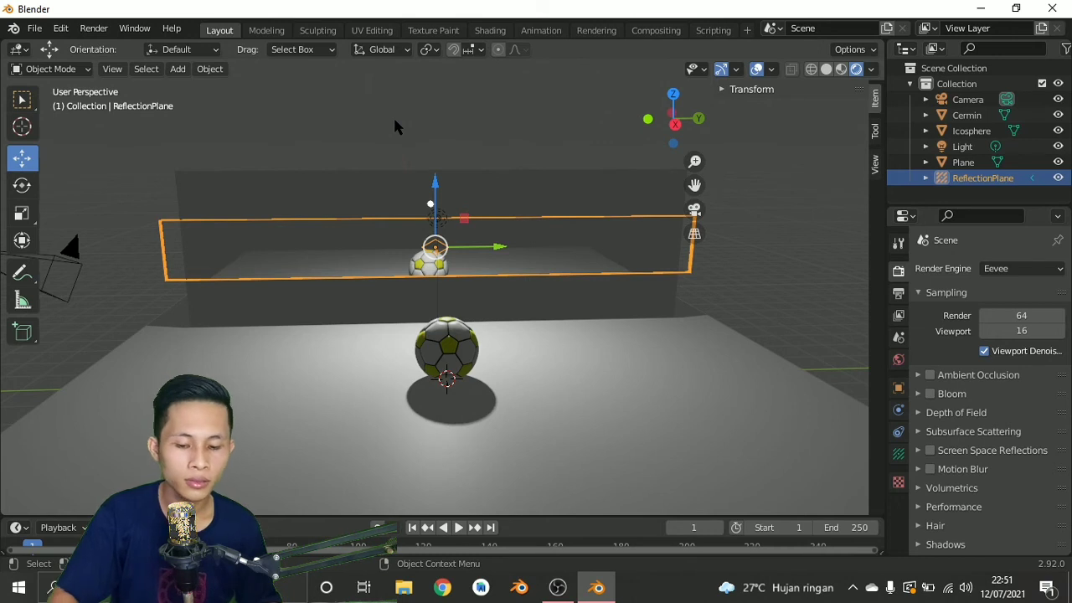
# - Scale the reflection plane along the global Z axis until it covers the mirror wall from floor to upper edge
pyautogui.press('s')
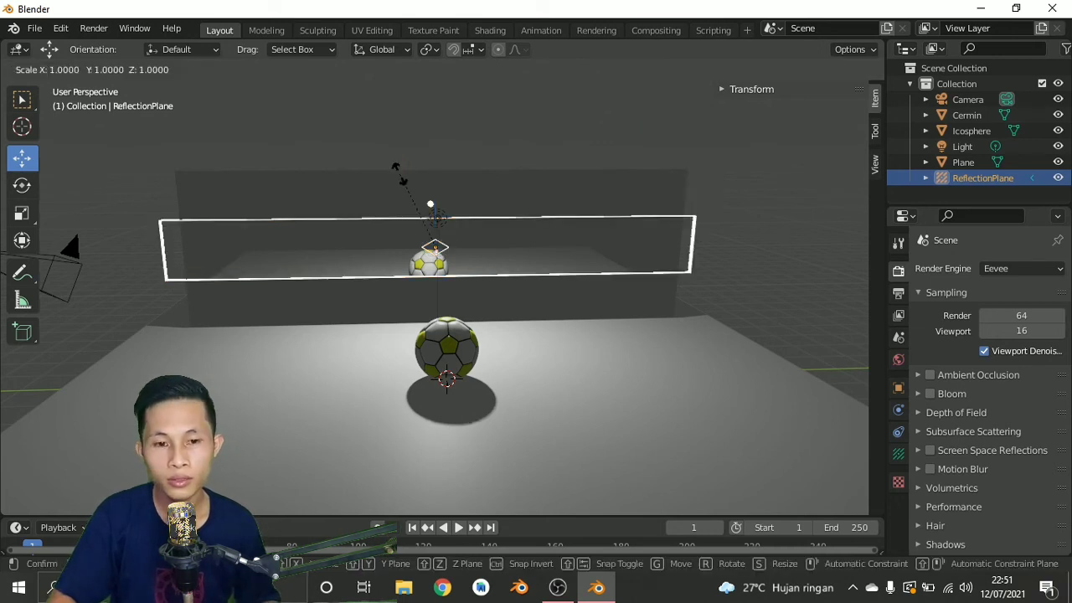
pyautogui.press('z')
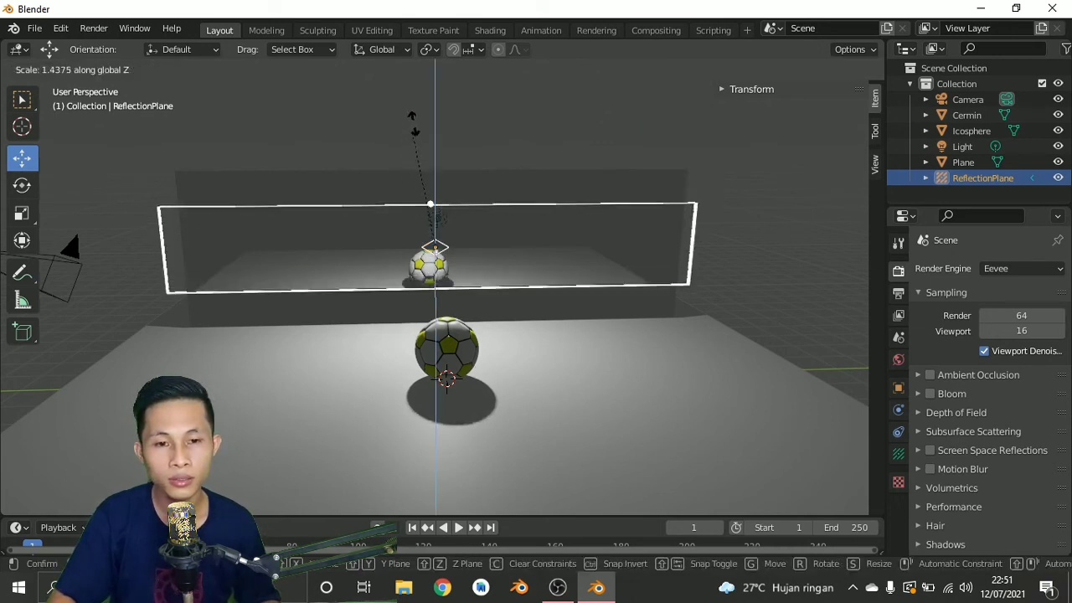
pyautogui.click(431, 470)
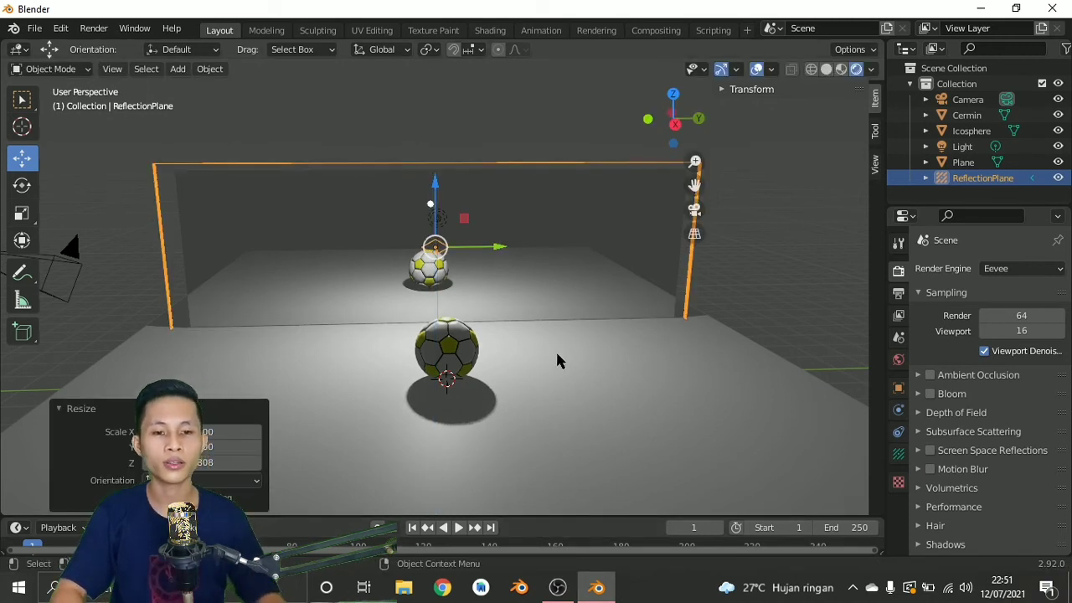
# - Move the soccer ball across the floor toward the camera, clear of the 3D cursor
pyautogui.moveTo(559, 360); pyautogui.dragTo(601, 365, button='middle')
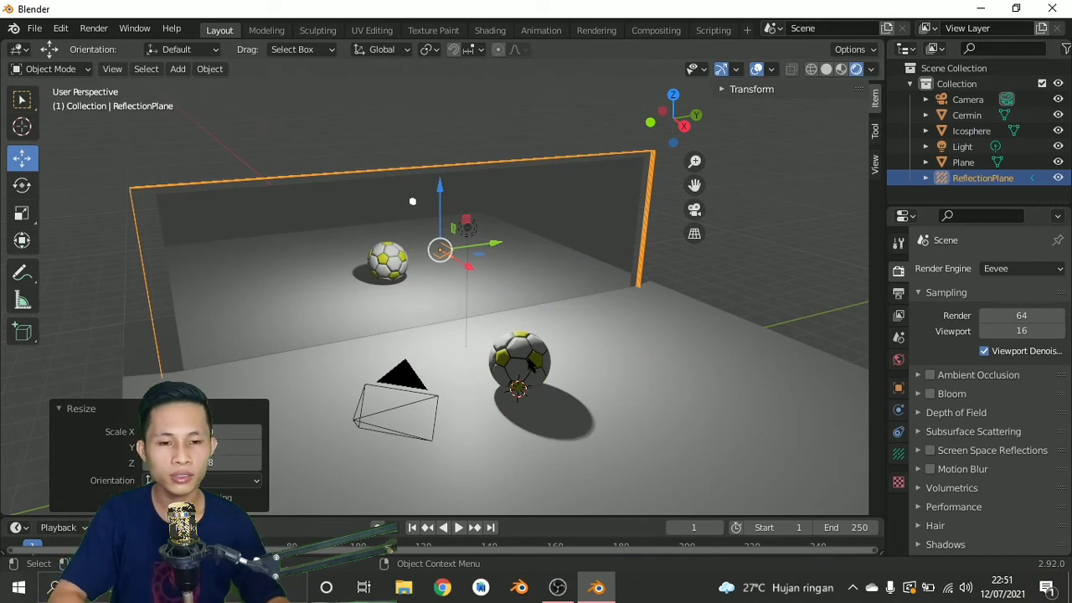
pyautogui.click(530, 366)
pyautogui.moveTo(544, 356); pyautogui.dragTo(485, 387)
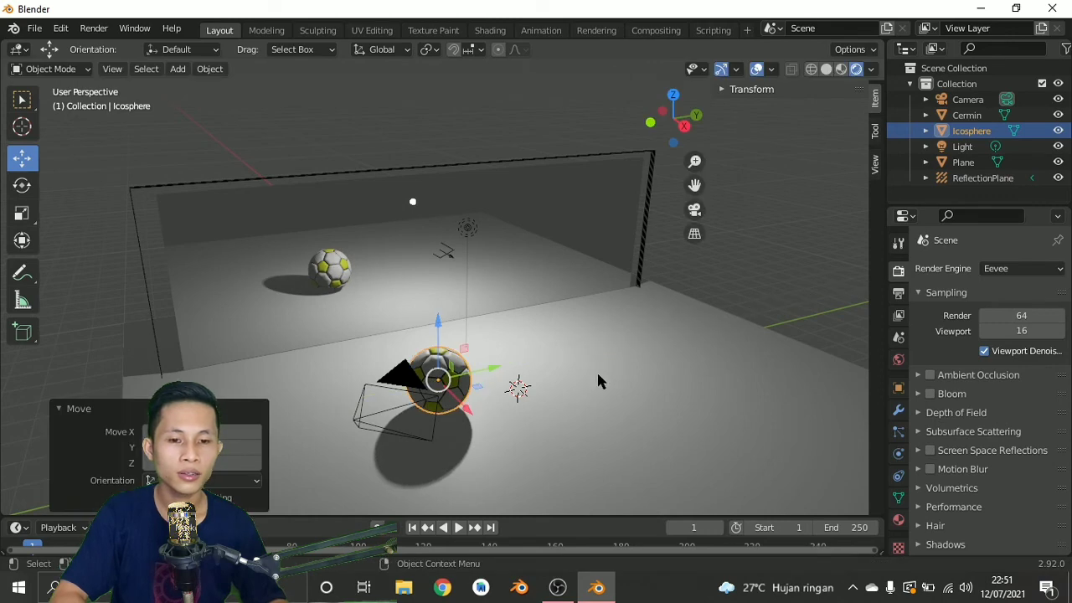
# - Add a Monkey mesh at the 3D cursor beside the ball and raise it along Z above the floor
pyautogui.hotkey('shift', 'a')
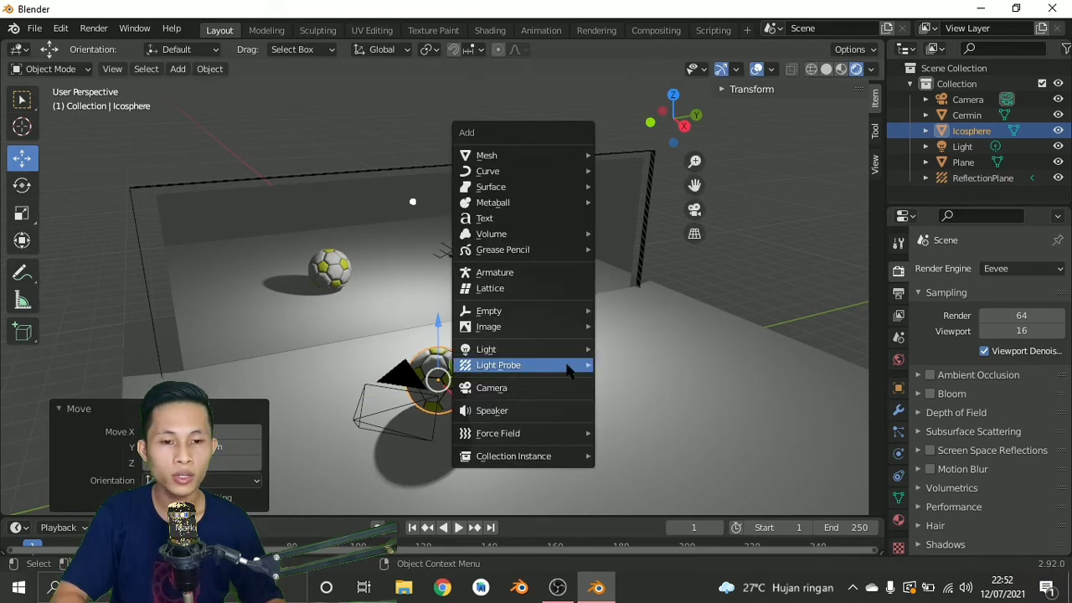
pyautogui.moveTo(531, 156)
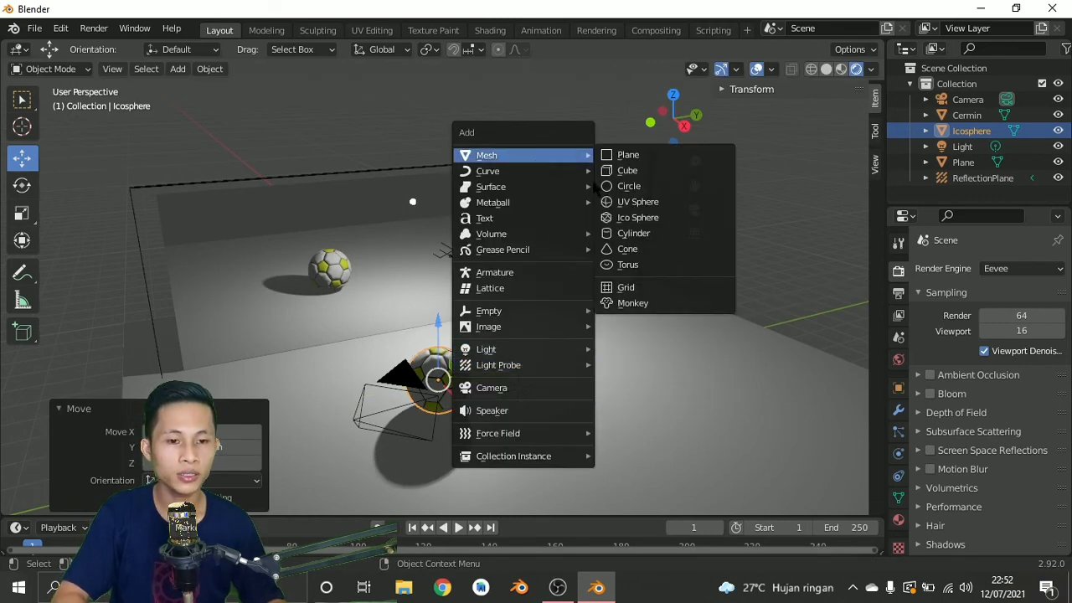
pyautogui.click(641, 306)
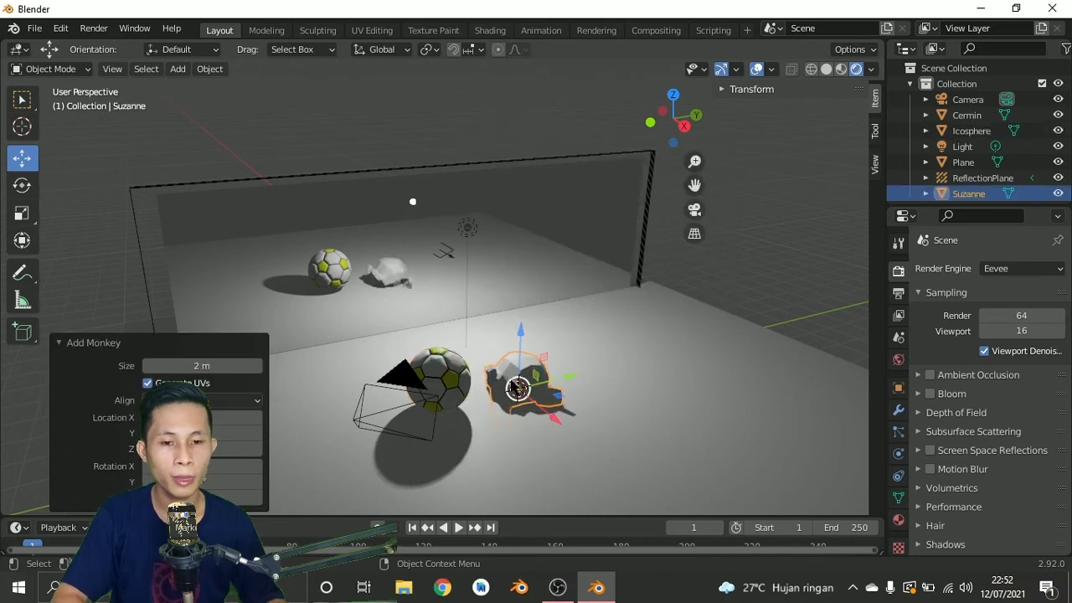
pyautogui.click(690, 126)
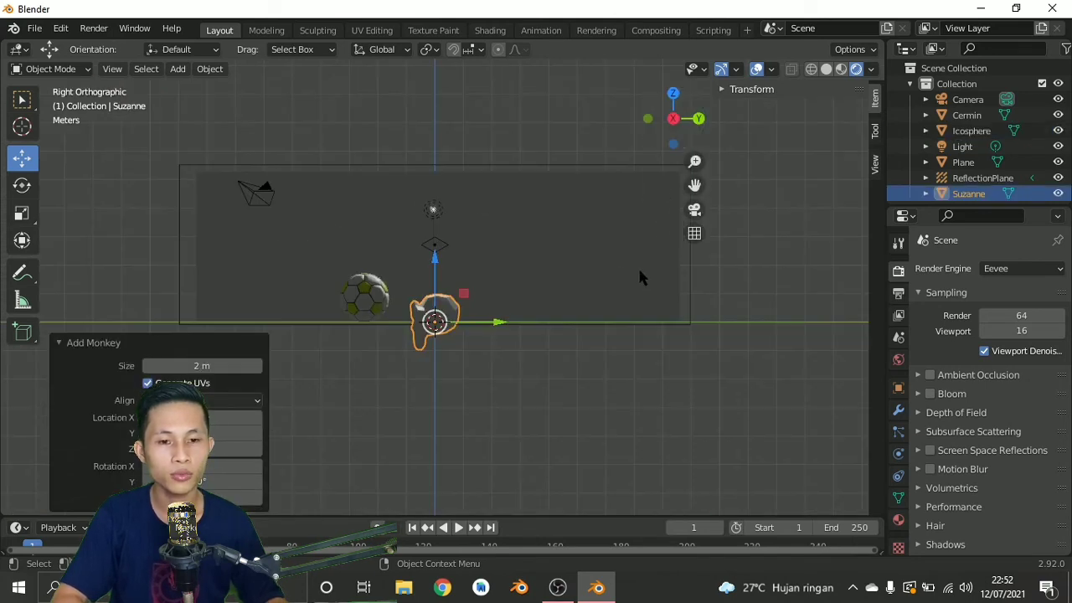
pyautogui.click(433, 262)
pyautogui.click(437, 323)
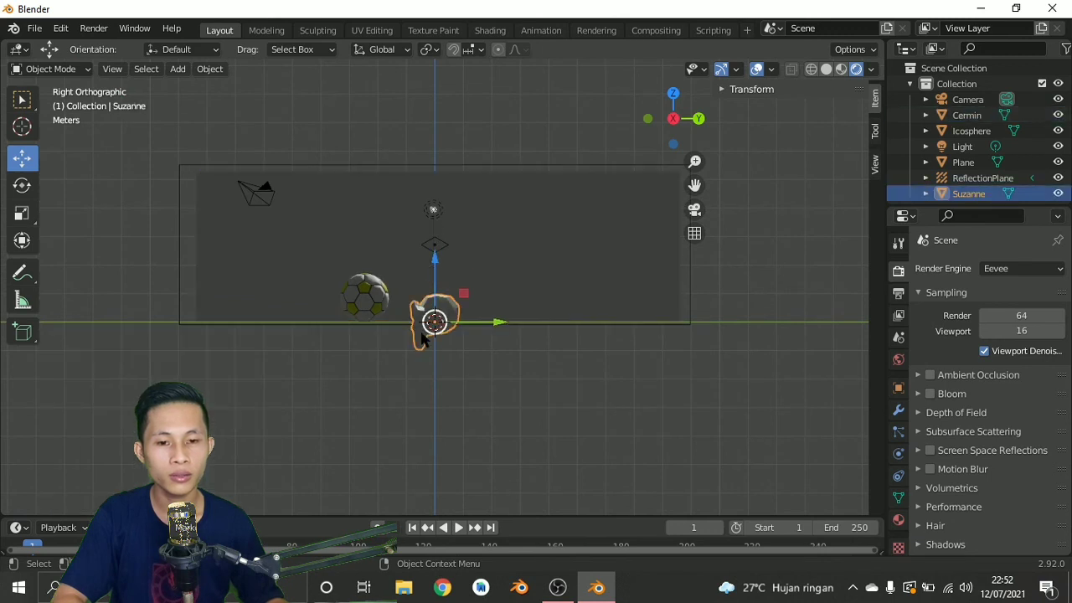
pyautogui.moveTo(434, 317); pyautogui.dragTo(435, 232)
# - Tilt the monkey head by about 29° in the side view and lower it to rest on the floor
pyautogui.press('r')
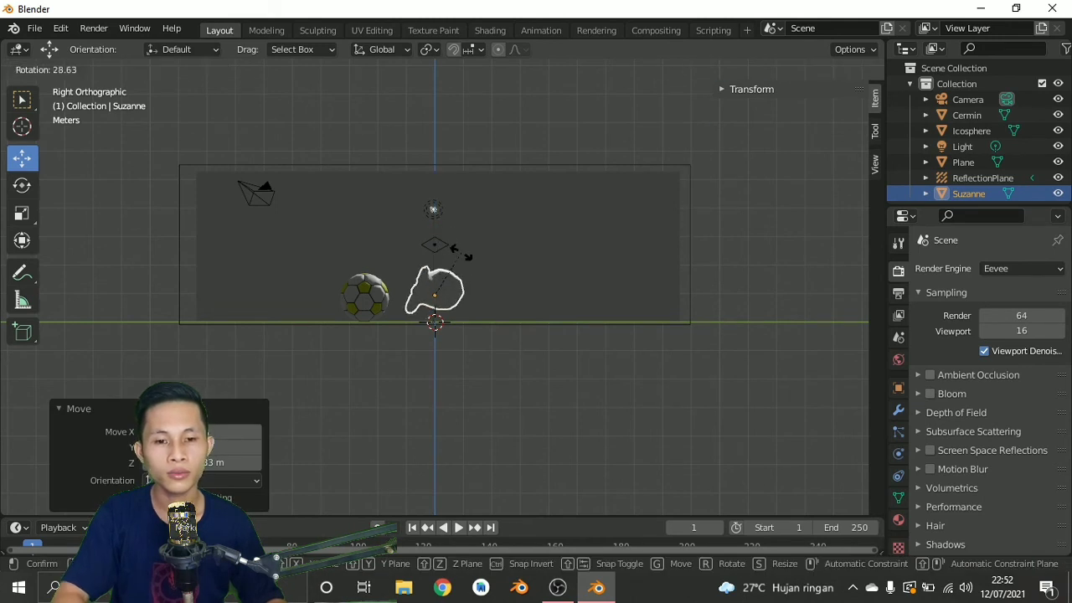
pyautogui.click(463, 260)
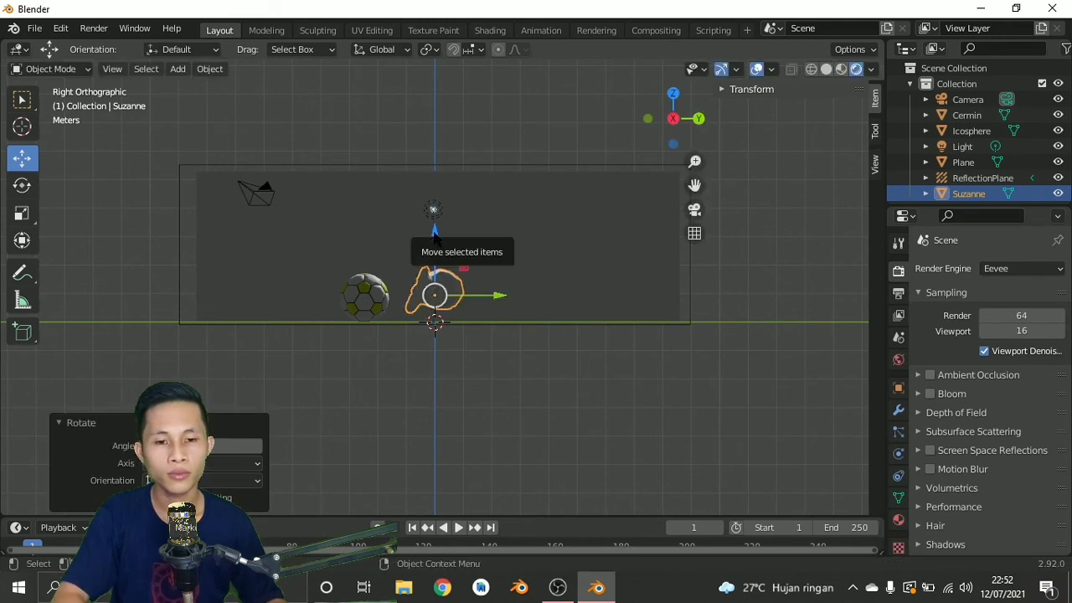
pyautogui.moveTo(433, 237); pyautogui.dragTo(528, 268)
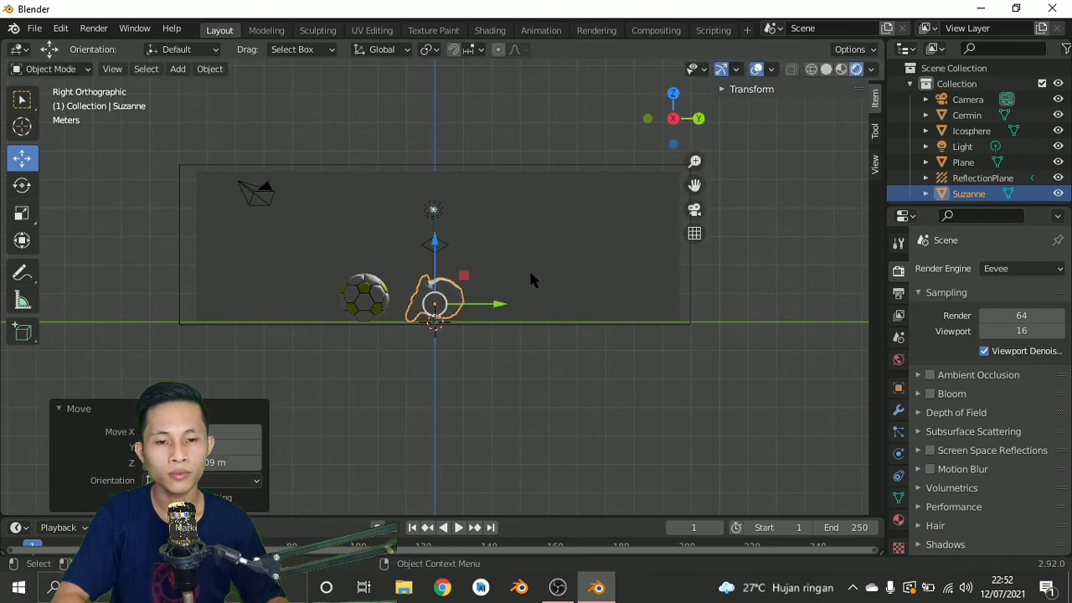
# - Rotate the monkey head by 90° in an angled perspective view and fine-tune it by about -2.7°
pyautogui.moveTo(604, 286); pyautogui.dragTo(626, 327, button='middle')
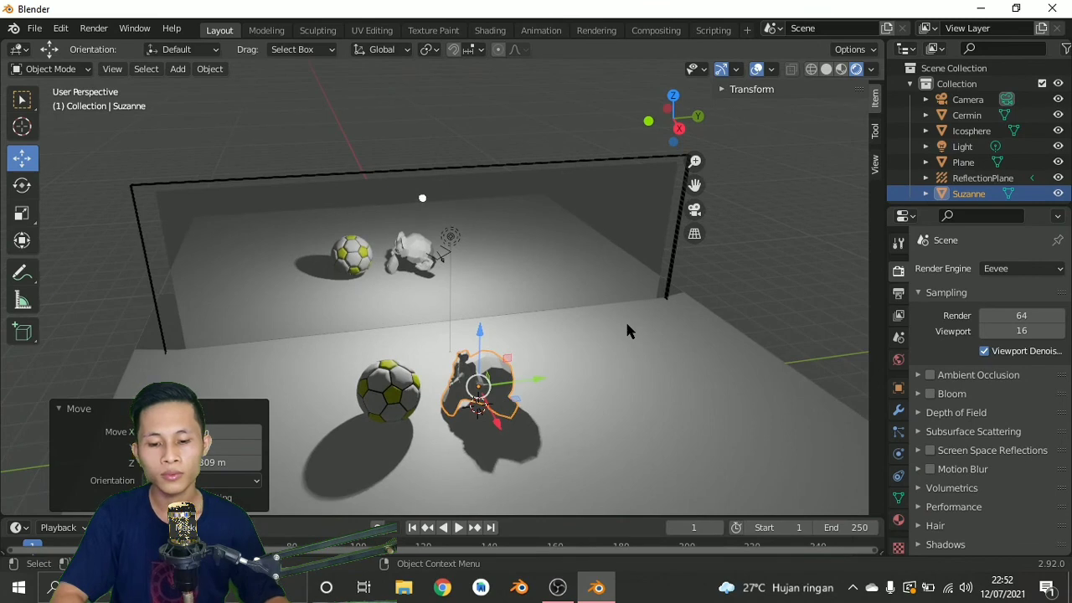
pyautogui.press('r')
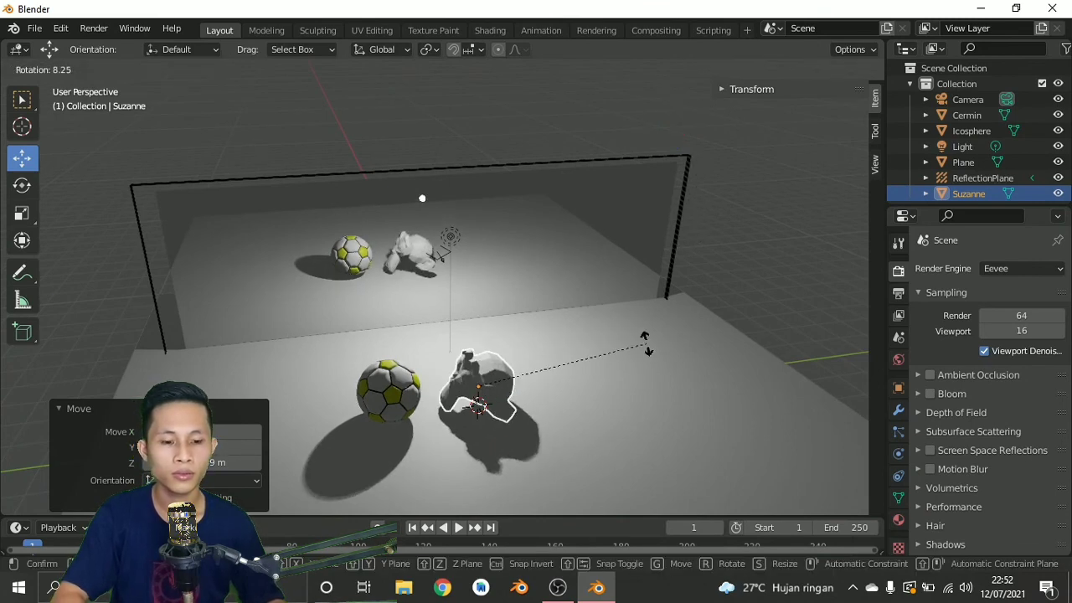
pyautogui.write('90')
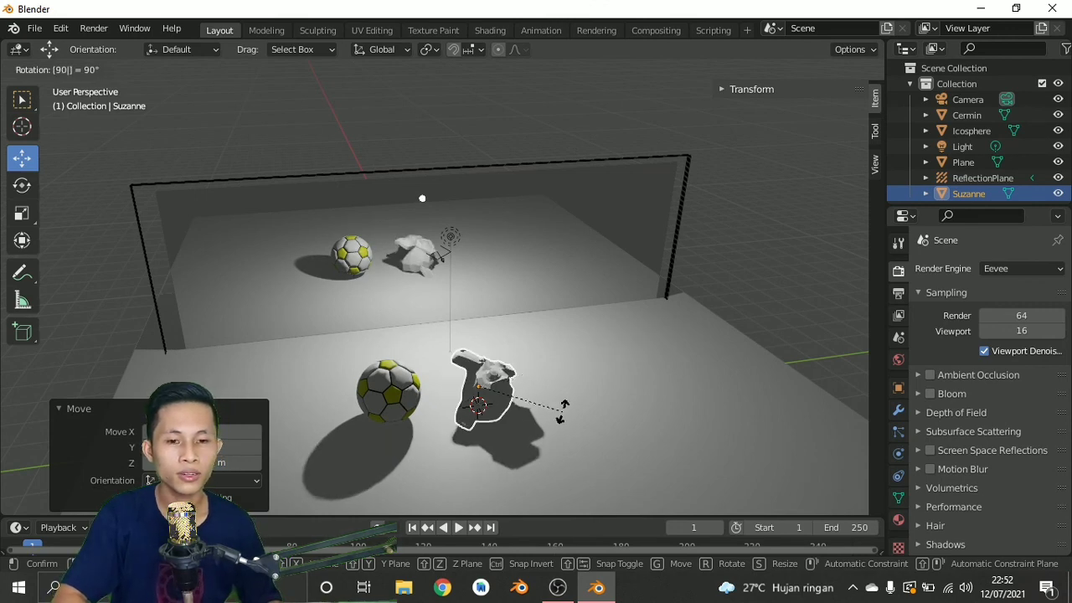
pyautogui.press('Return')
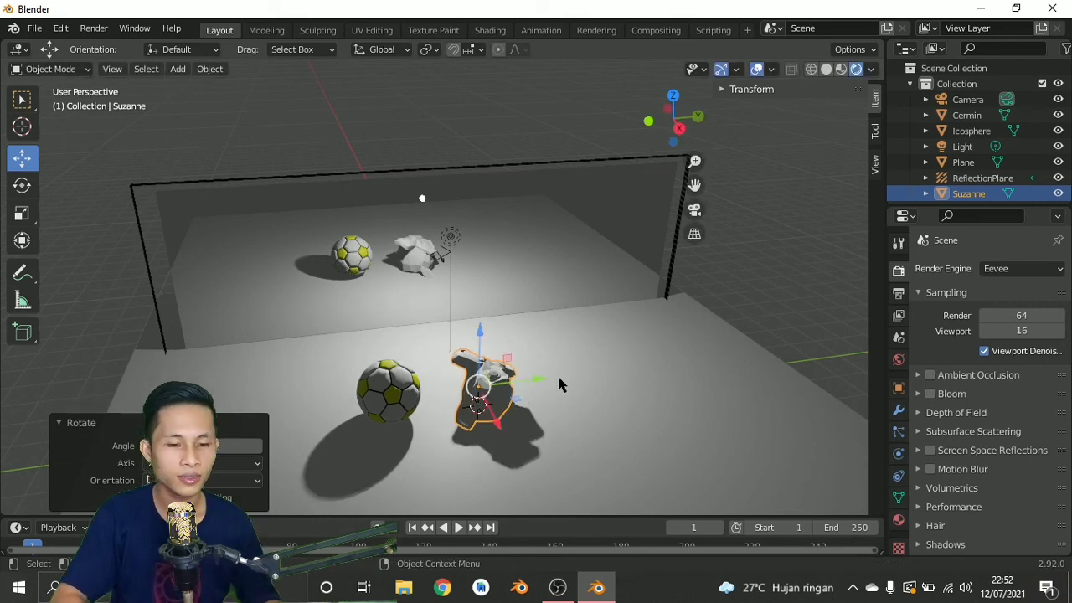
pyautogui.press('s')
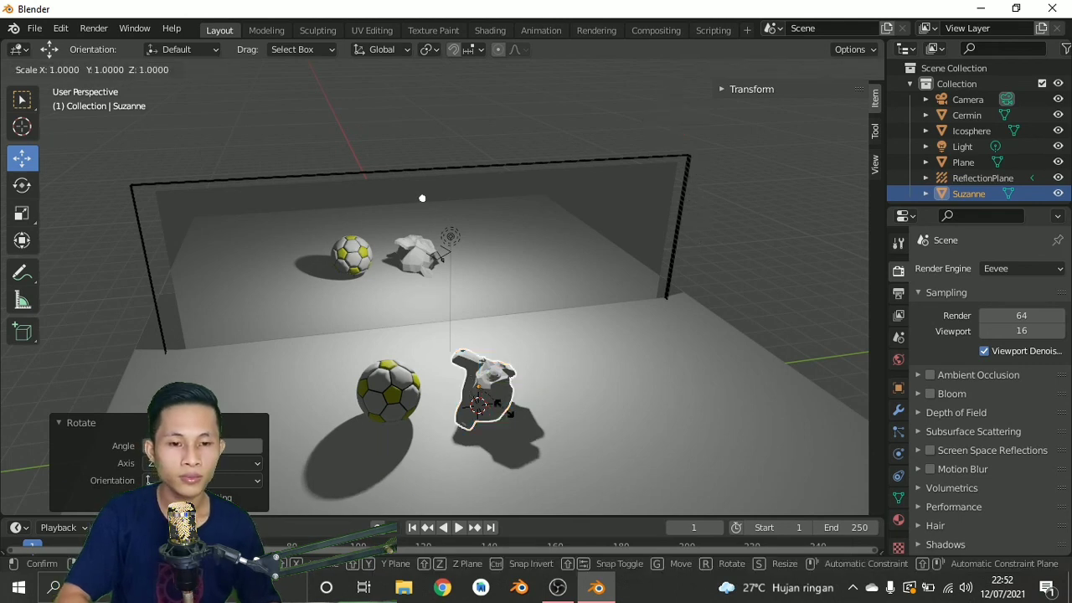
pyautogui.press('r')
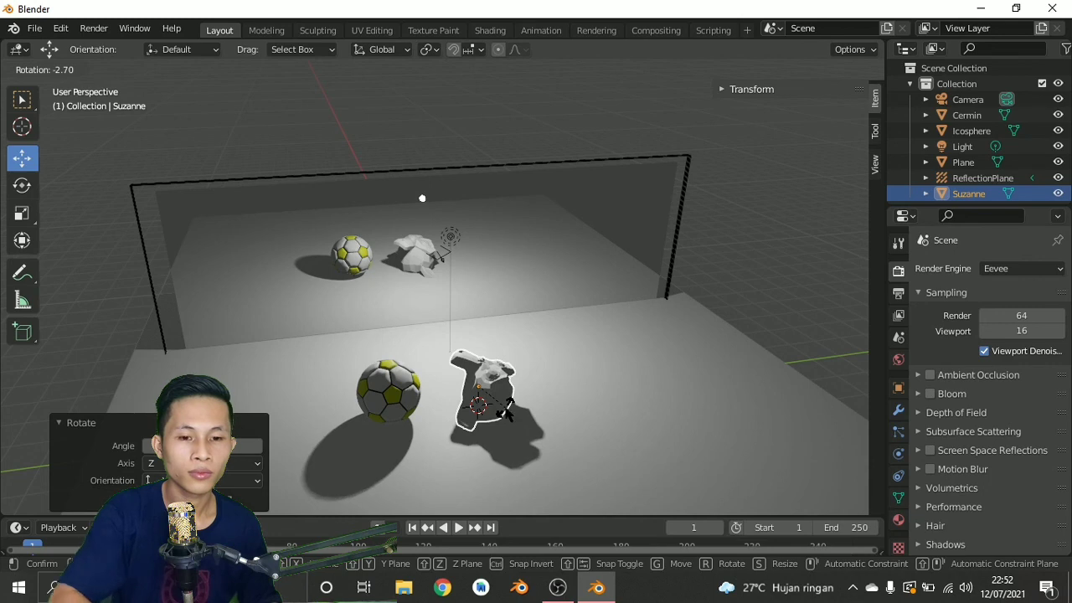
pyautogui.click(506, 410)
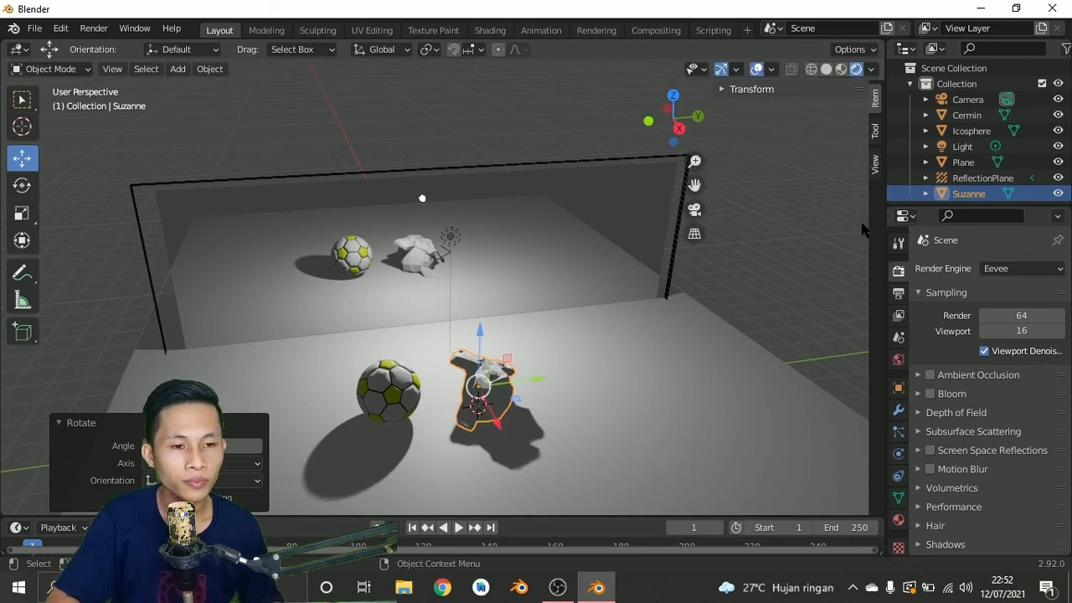
# - Give the monkey head a new material with a bright red base color
pyautogui.click(898, 520)
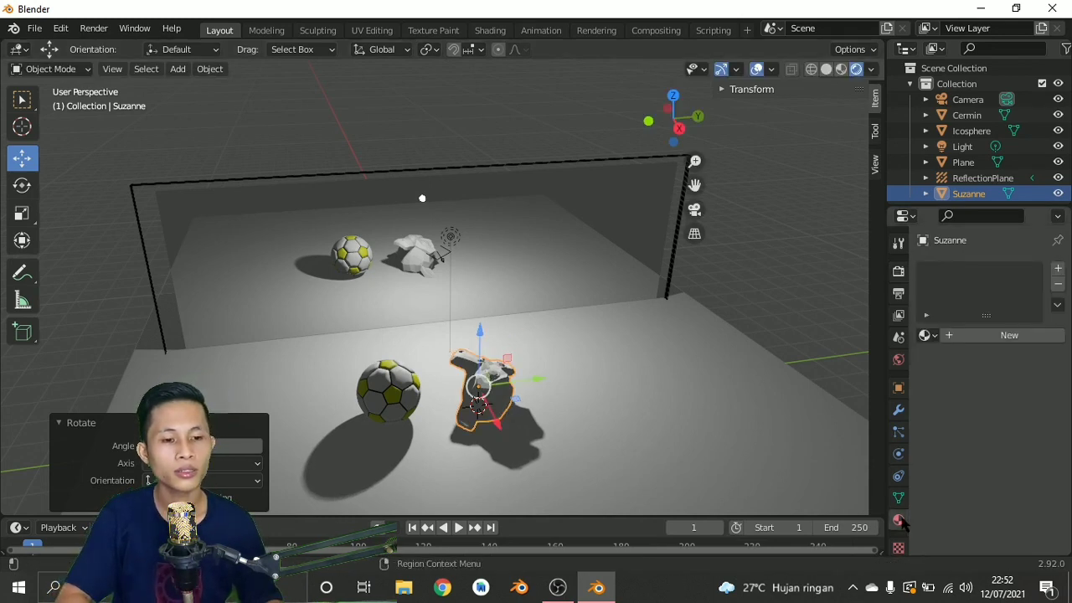
pyautogui.click(970, 336)
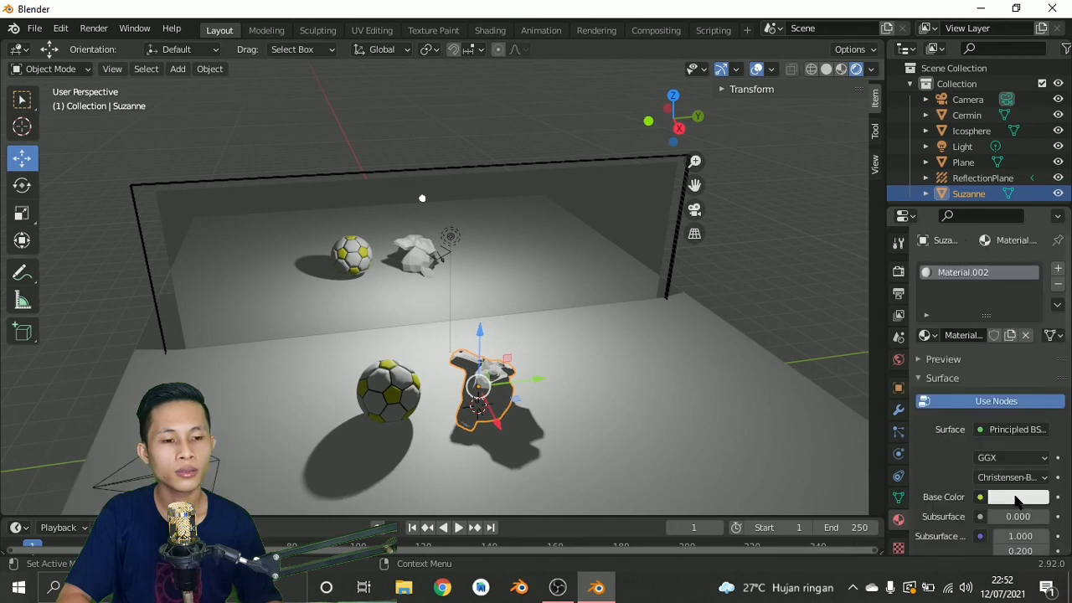
pyautogui.click(1018, 498)
pyautogui.moveTo(967, 329)
pyautogui.mouseDown()
pyautogui.moveTo(938, 379)
pyautogui.moveTo(917, 358)
pyautogui.moveTo(977, 386)
pyautogui.mouseUp()
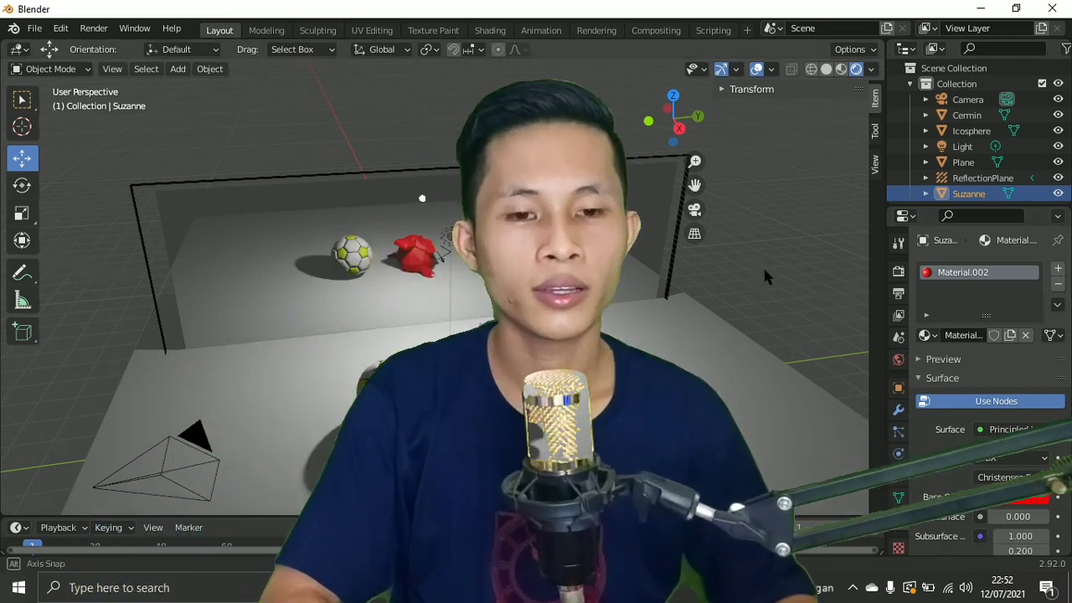
pyautogui.moveTo(763, 265); pyautogui.dragTo(796, 236, button='middle')
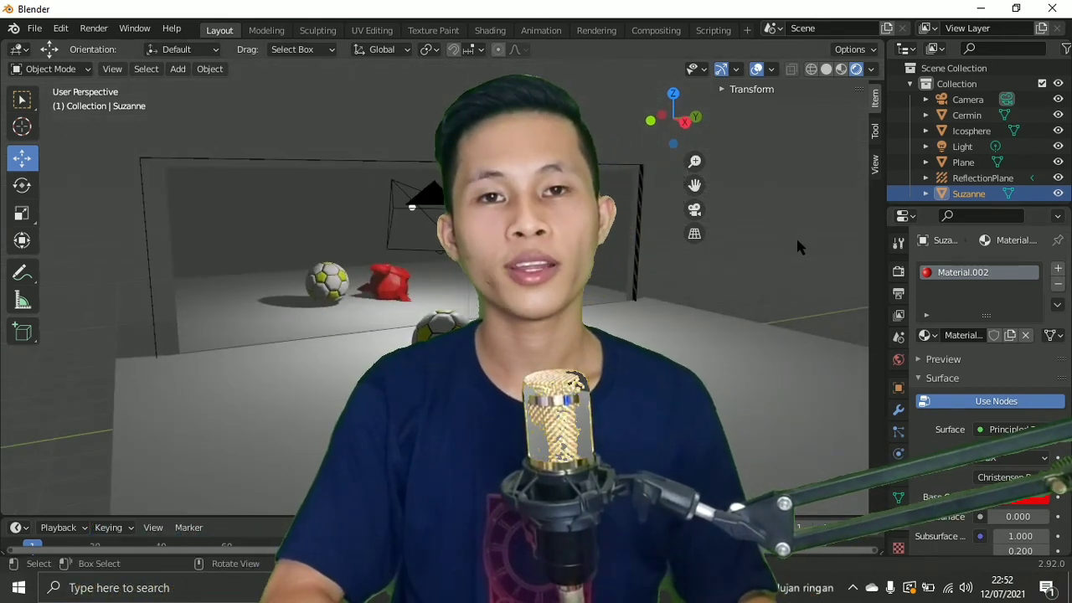